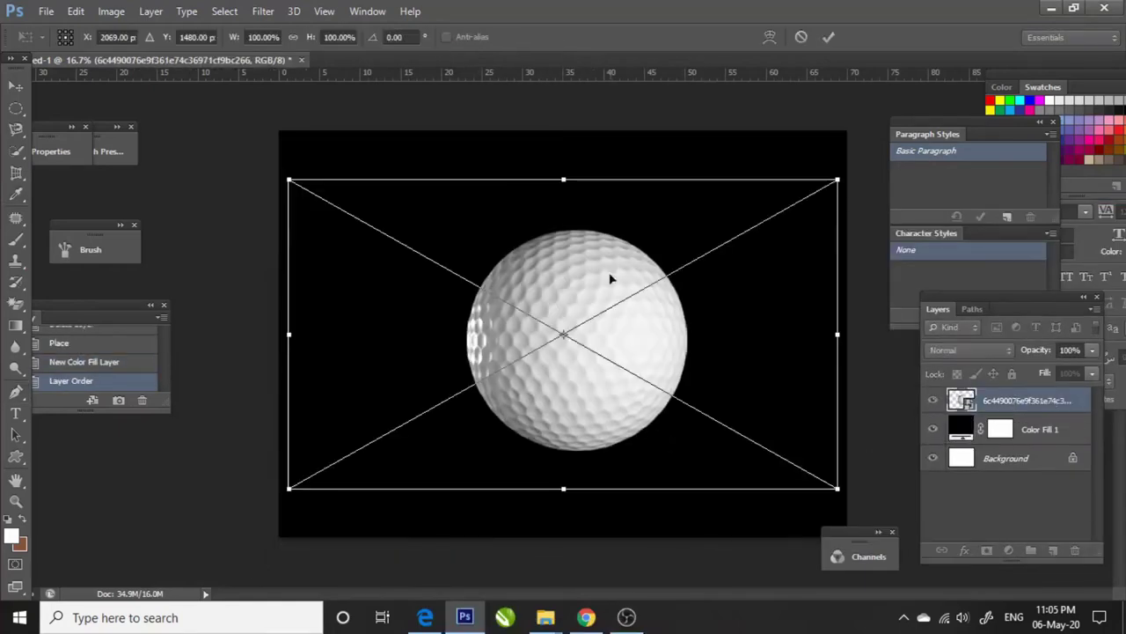
Step: Enlarge the golf ball to fill the canvas and fit an oval selection to its width
{"action": "left_click_drag", "start_coordinate": [837, 179], "coordinate": [998, 88]}
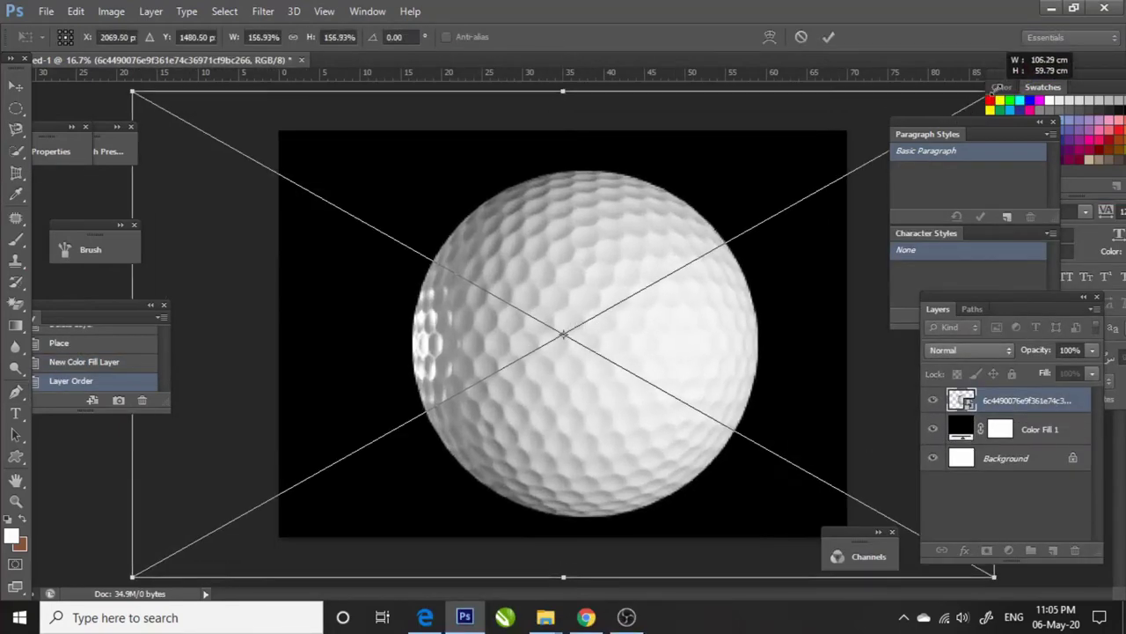
{"action": "key", "text": "Return"}
{"action": "key", "text": "m"}
{"action": "left_click_drag", "start_coordinate": [415, 334], "coordinate": [422, 337]}
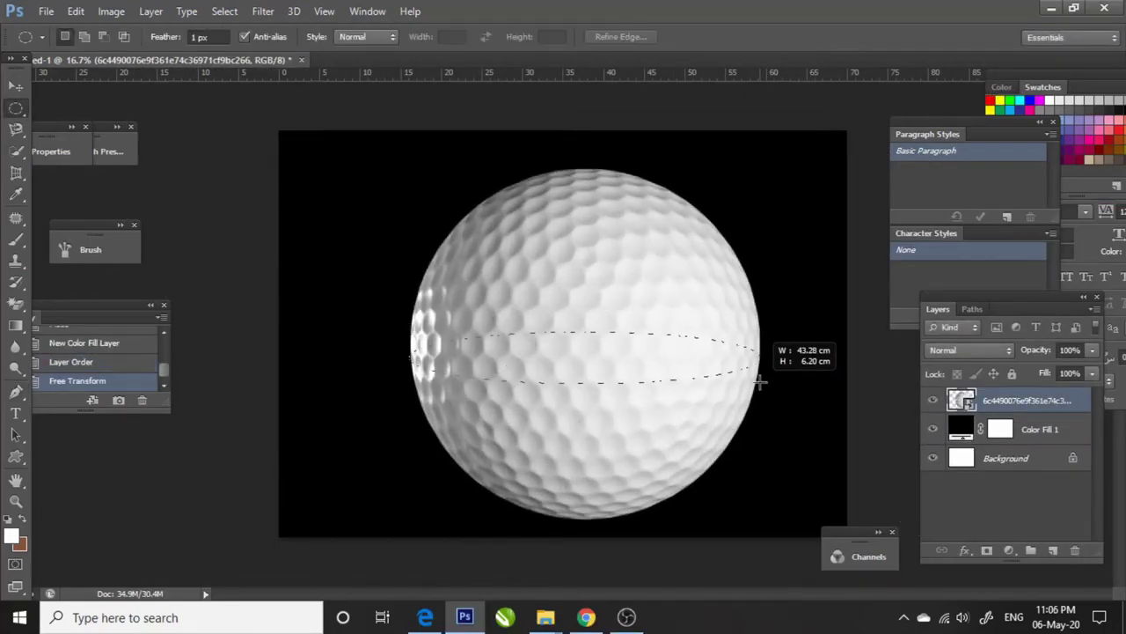
{"action": "right_click", "coordinate": [550, 373]}
{"action": "left_click", "coordinate": [625, 221]}
{"action": "key", "text": "Return"}
Step: Rasterize the ball layer, clear the oval area, and save the oval selection as s34
{"action": "right_click", "coordinate": [648, 220]}
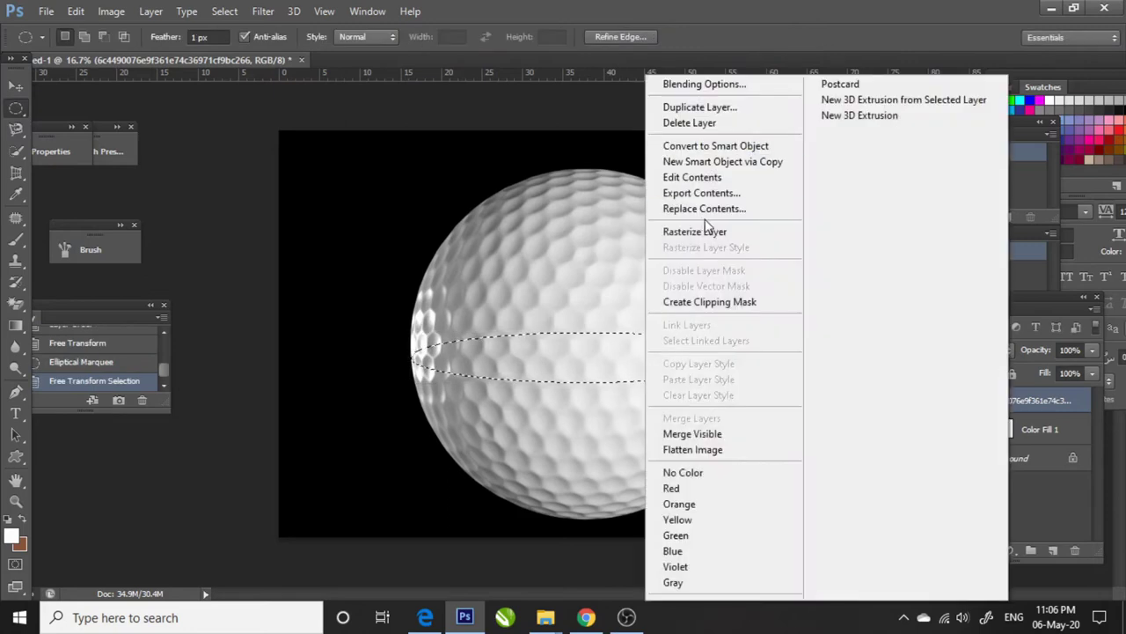
{"action": "left_click", "coordinate": [700, 230]}
{"action": "key", "text": "Delete"}
{"action": "right_click", "coordinate": [528, 273]}
{"action": "left_click", "coordinate": [603, 350]}
{"action": "type", "text": "a"}
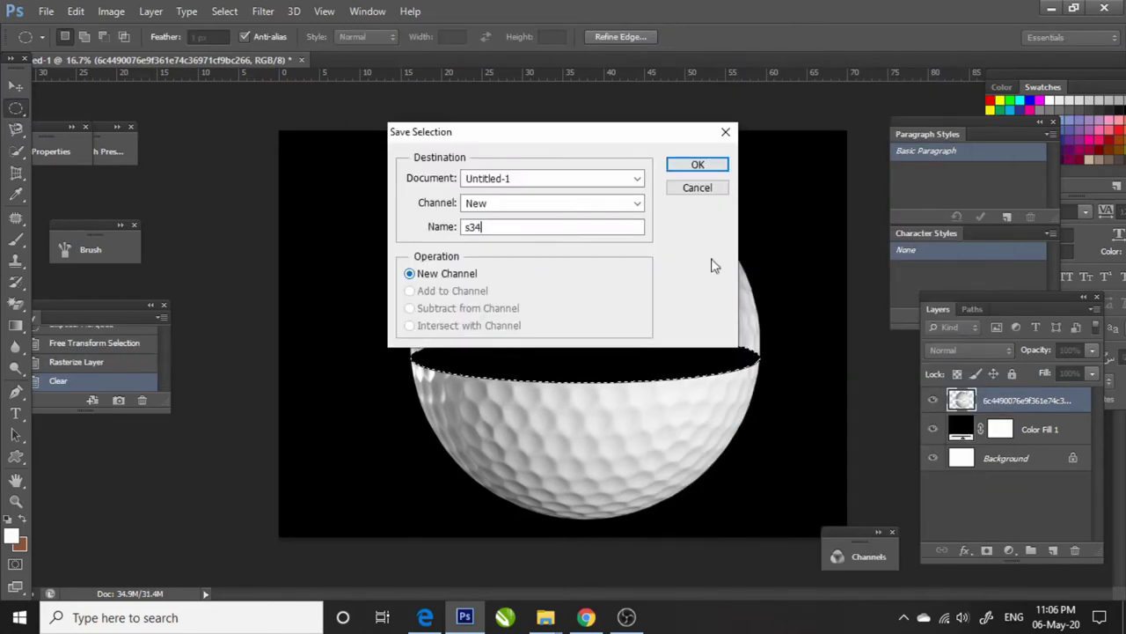
{"action": "key", "text": "Return"}
Step: Pen-outline the ball's top half and delete it, leaving the bowl-shaped lower shell
{"action": "key", "text": "ctrl+d"}
{"action": "key", "text": "p"}
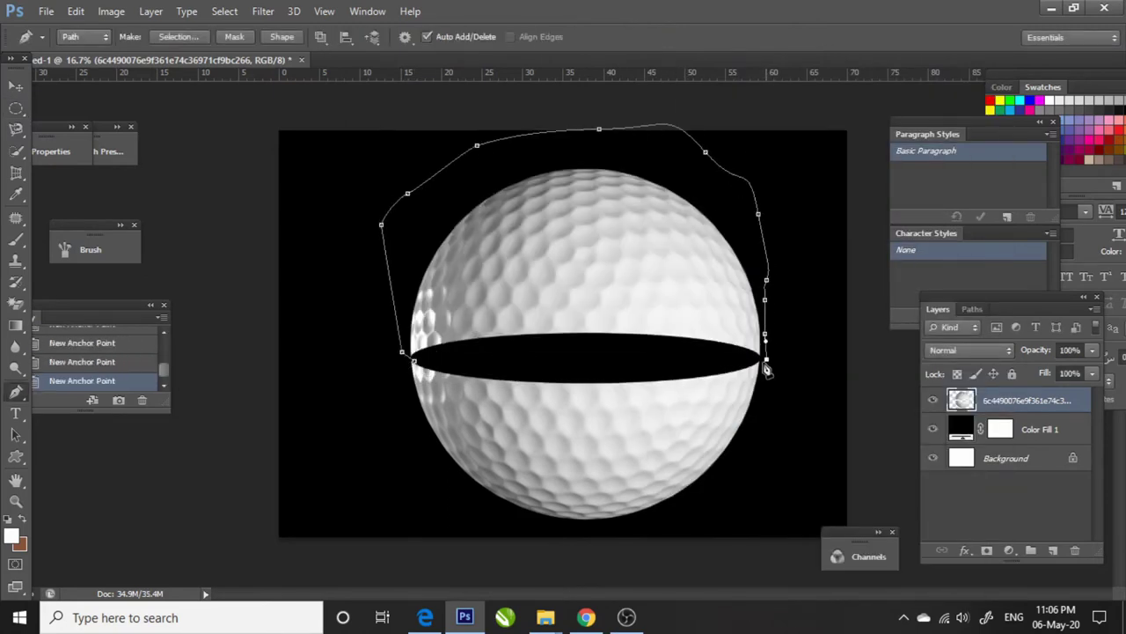
{"action": "left_click", "coordinate": [414, 362]}
{"action": "right_click", "coordinate": [415, 368]}
{"action": "left_click", "coordinate": [467, 444]}
{"action": "key", "text": "Return"}
{"action": "key", "text": "Delete"}
{"action": "key", "text": "ctrl+d"}
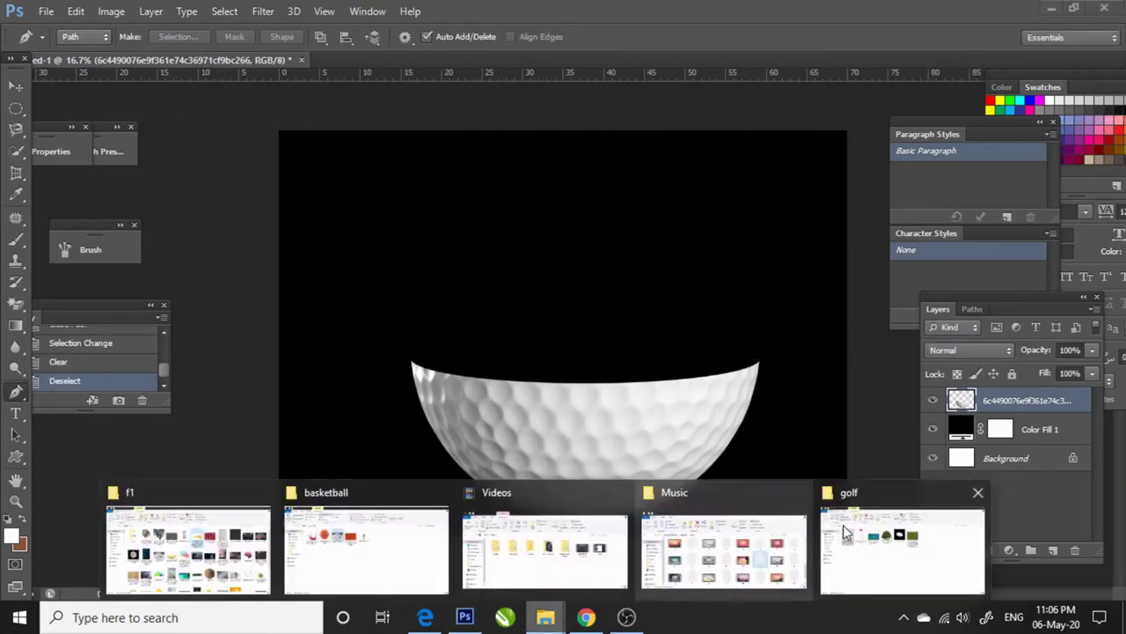
Step: Scale and position the placed grass image over the ball
{"action": "left_click_drag", "start_coordinate": [462, 629], "coordinate": [563, 334]}
{"action": "left_click_drag", "start_coordinate": [822, 131], "coordinate": [701, 231]}
{"action": "key", "text": "Return"}
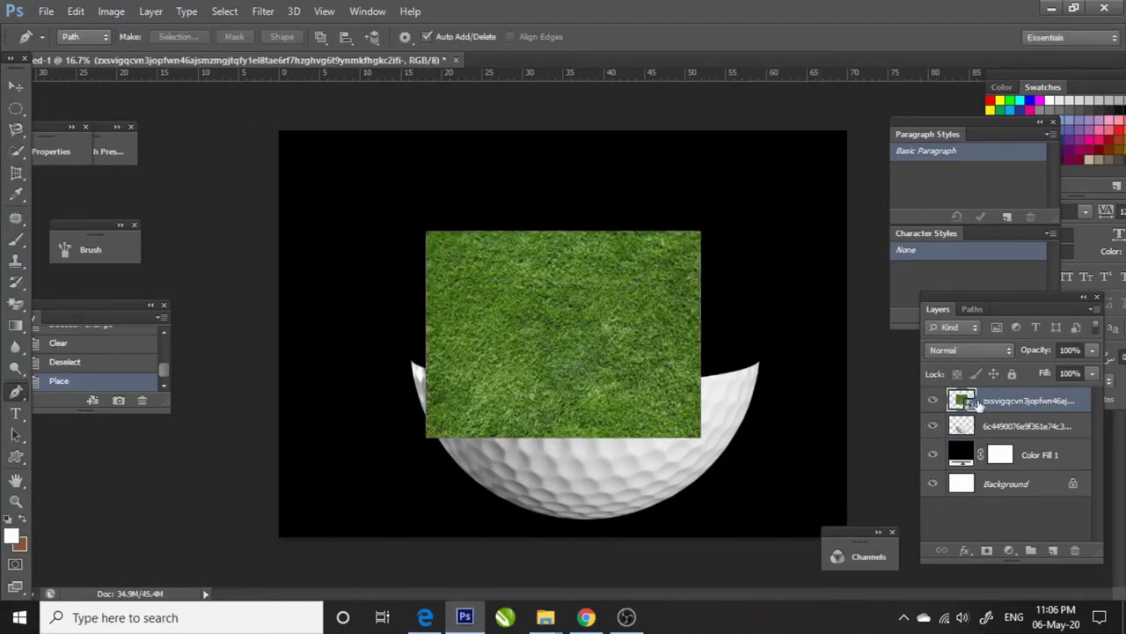
{"action": "right_click", "coordinate": [985, 401]}
{"action": "left_click", "coordinate": [669, 352]}
Step: Adjust the grass tones with Curves and Brightness/Contrast
{"action": "left_click", "coordinate": [112, 11]}
{"action": "mouse_move", "coordinate": [373, 75]}
{"action": "left_click", "coordinate": [317, 83]}
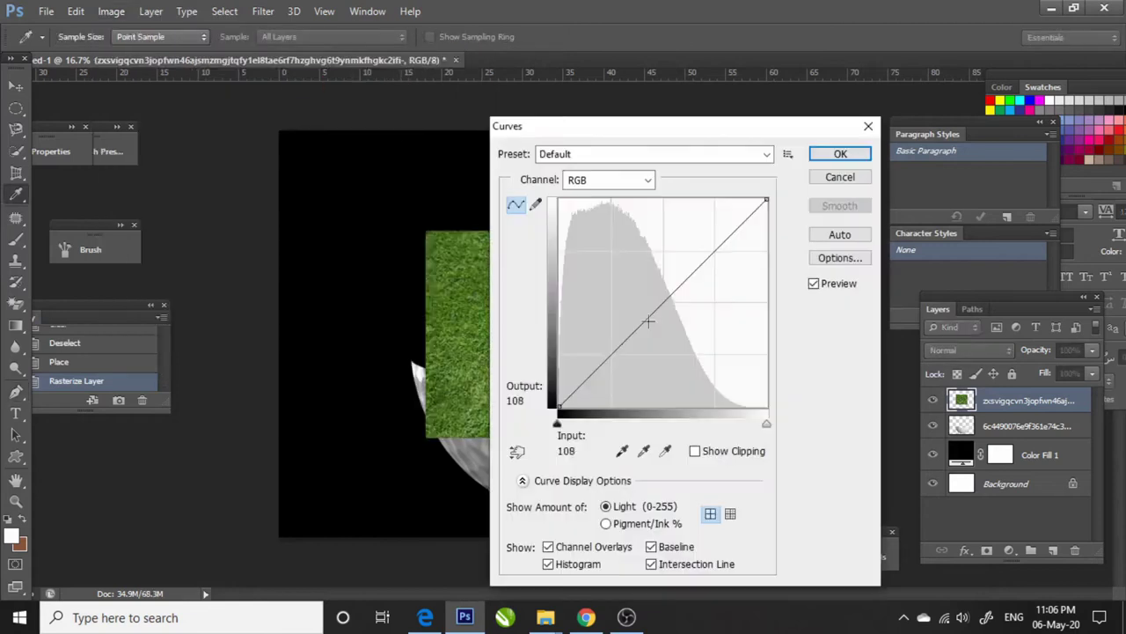
{"action": "left_click_drag", "start_coordinate": [654, 121], "coordinate": [901, 80]}
{"action": "left_click_drag", "start_coordinate": [854, 261], "coordinate": [855, 287]}
{"action": "left_click", "coordinate": [1026, 109]}
{"action": "left_click", "coordinate": [112, 11]}
{"action": "left_click", "coordinate": [112, 10]}
{"action": "left_click", "coordinate": [335, 51]}
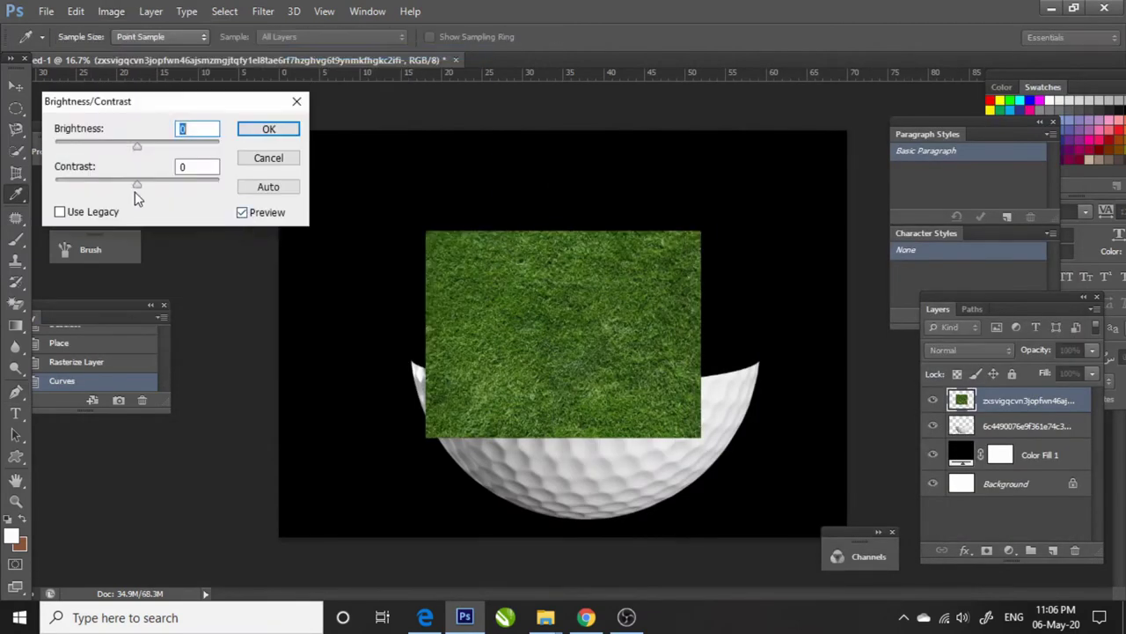
{"action": "left_click", "coordinate": [268, 129]}
Step: Duplicate the grass layer and perspective-skew the copy into a flattened trapezoid
{"action": "key", "text": "p"}
{"action": "key", "text": "ctrl+t"}
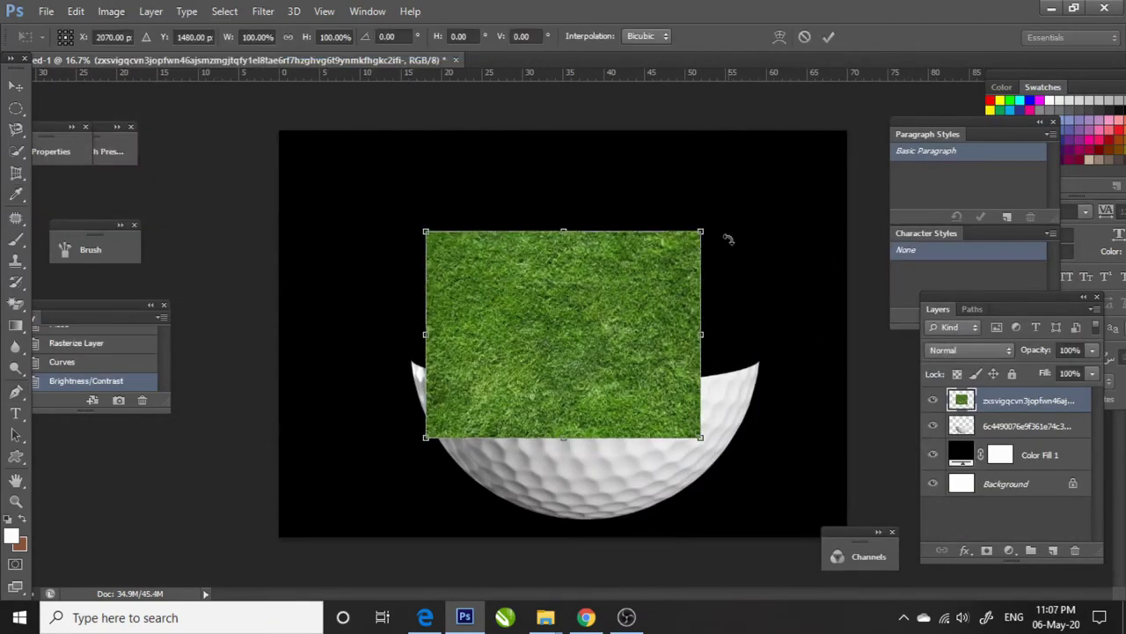
{"action": "key", "text": "Escape"}
{"action": "key", "text": "ctrl+j"}
{"action": "key", "text": "ctrl+t"}
{"action": "right_click", "coordinate": [655, 360]}
{"action": "left_click", "coordinate": [695, 176]}
{"action": "left_click_drag", "start_coordinate": [701, 438], "coordinate": [862, 432]}
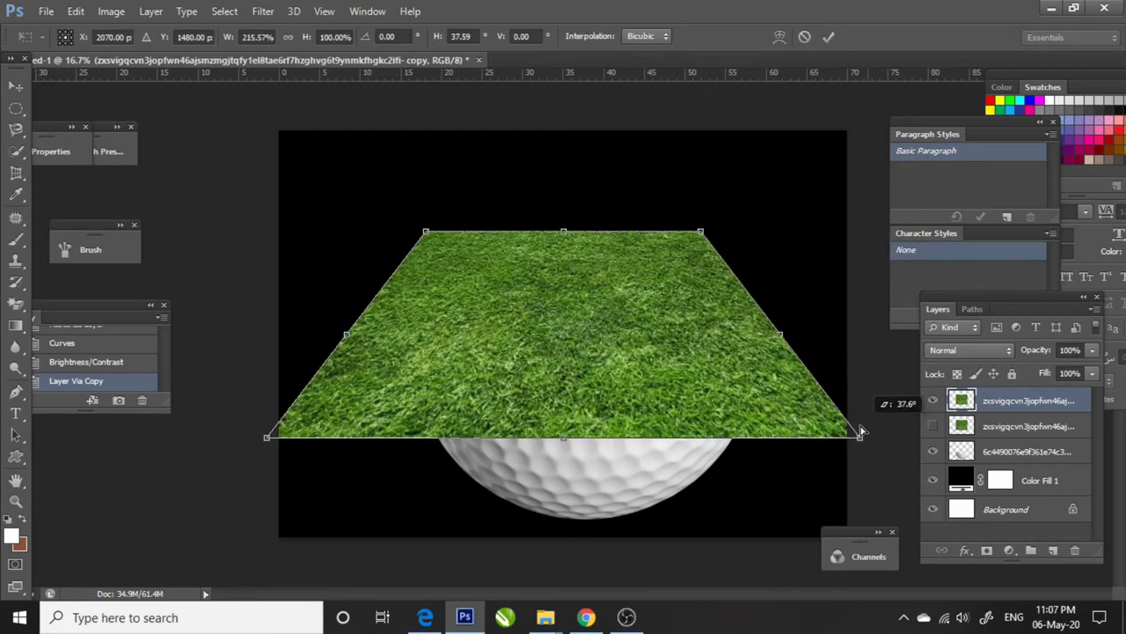
{"action": "right_click", "coordinate": [716, 324]}
{"action": "left_click", "coordinate": [759, 412]}
{"action": "left_click_drag", "start_coordinate": [602, 204], "coordinate": [602, 308]}
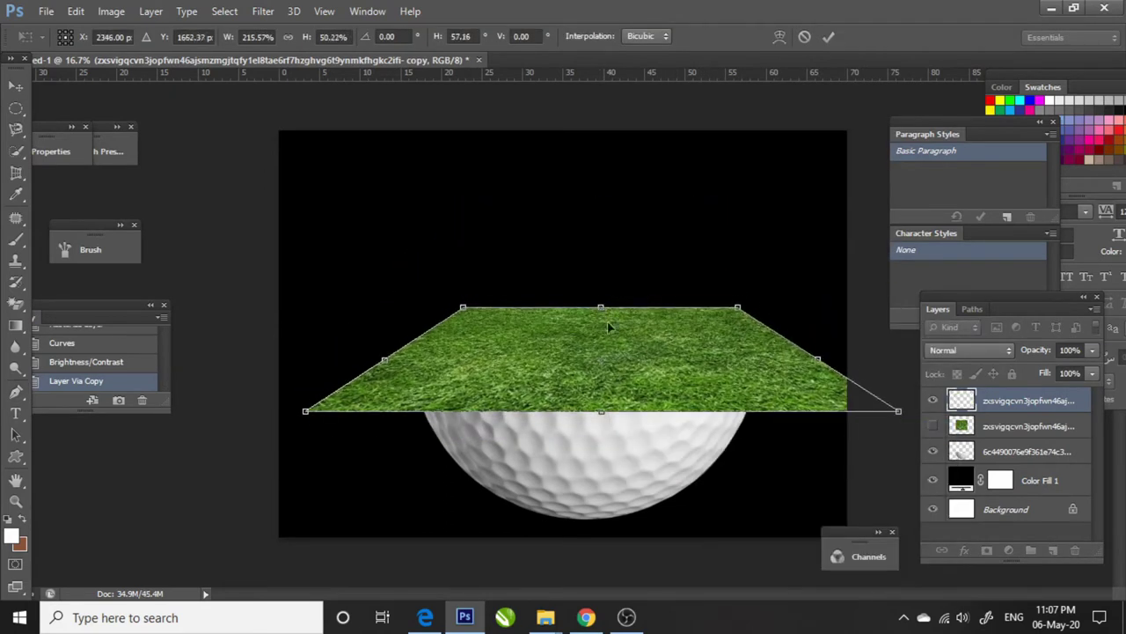
{"action": "key", "text": "Return"}
Step: Refine the flattened grass shape and load the saved s34 oval selection onto it
{"action": "key", "text": "ctrl+t"}
{"action": "left_click_drag", "start_coordinate": [298, 412], "coordinate": [414, 365]}
{"action": "key", "text": "Return"}
{"action": "key", "text": "m"}
{"action": "right_click", "coordinate": [550, 240]}
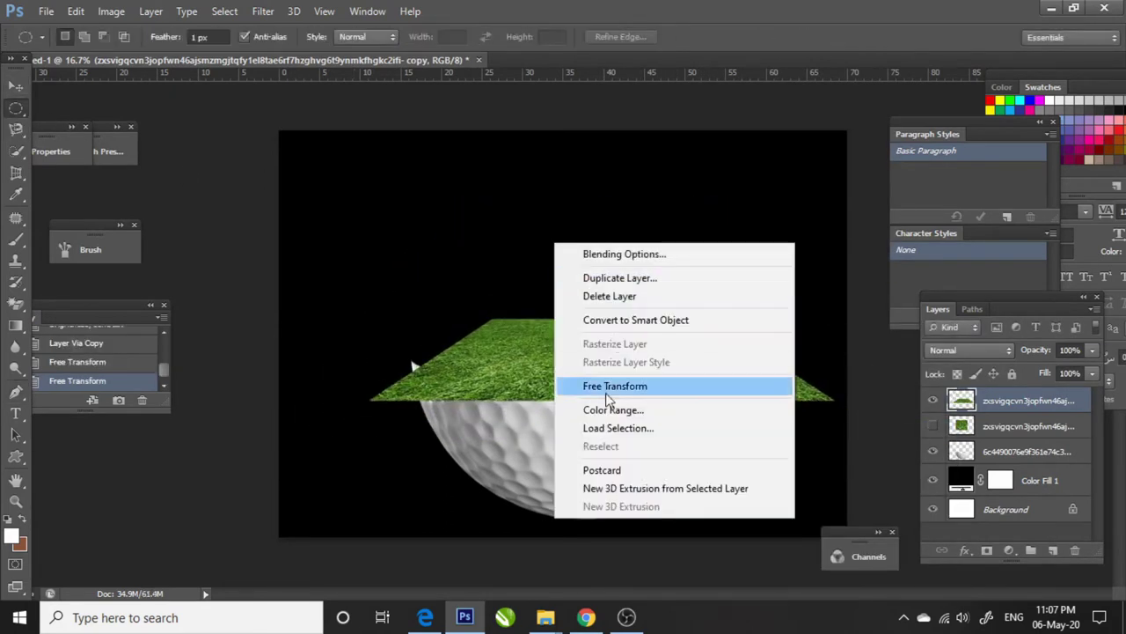
{"action": "left_click", "coordinate": [598, 427]}
{"action": "left_click", "coordinate": [637, 203]}
{"action": "left_click", "coordinate": [511, 247]}
{"action": "key", "text": "Return"}
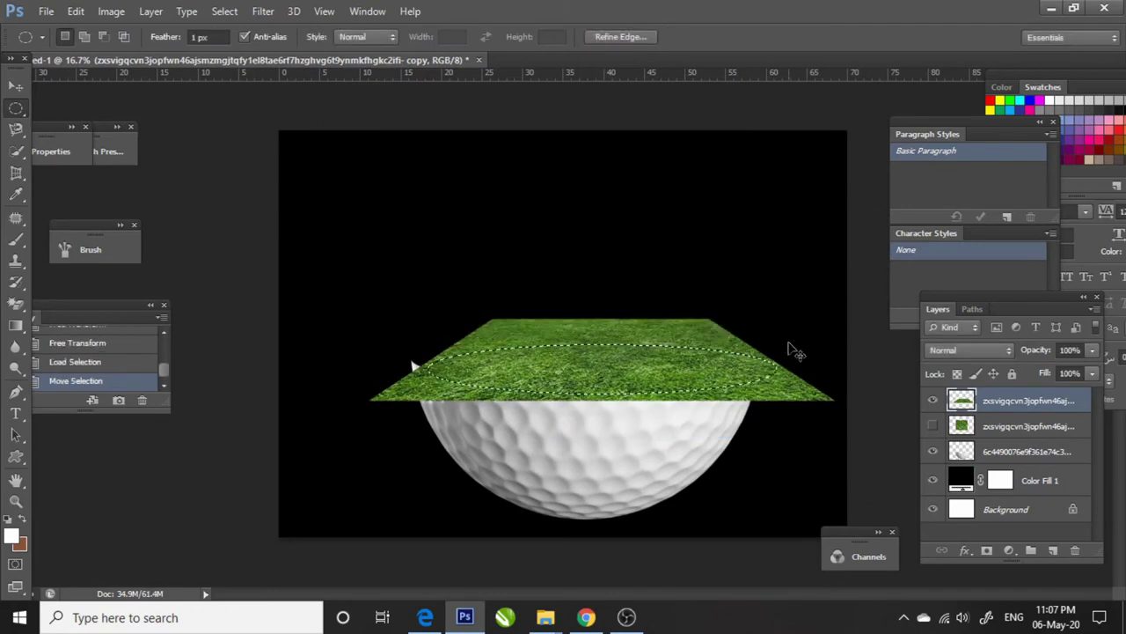
Step: Copy the grass oval to its own layer, raise it above the ball, and place the original grass below the ball
{"action": "key", "text": "ctrl+j"}
{"action": "key", "text": "Delete"}
{"action": "key", "text": "v"}
{"action": "left_click_drag", "start_coordinate": [535, 370], "coordinate": [616, 330]}
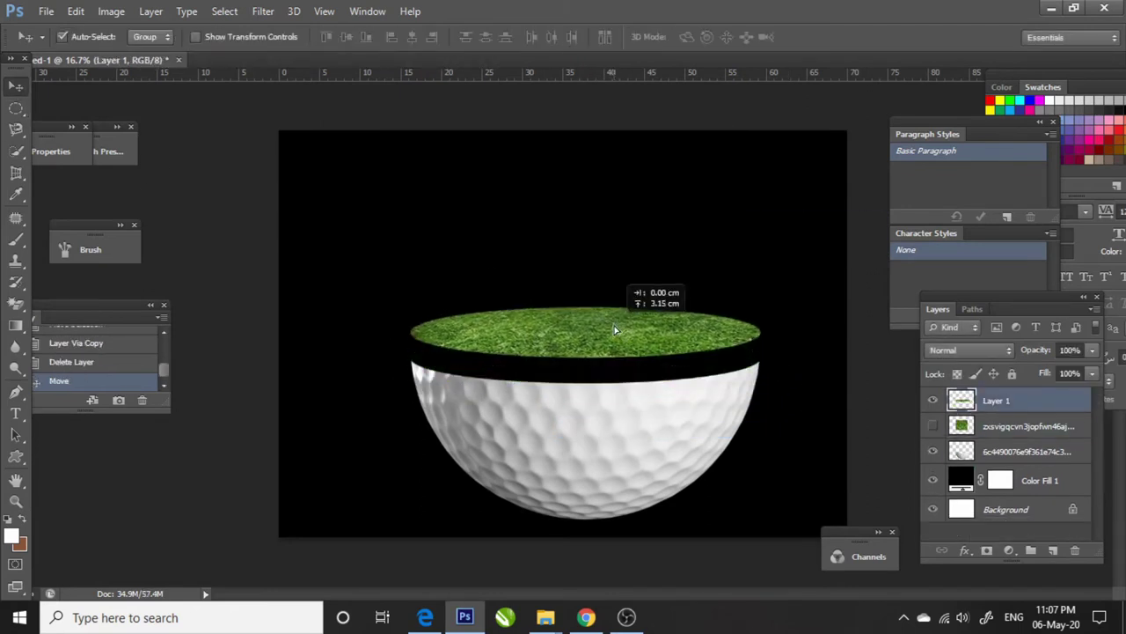
{"action": "left_click", "coordinate": [933, 426]}
{"action": "left_click_drag", "start_coordinate": [1021, 426], "coordinate": [1021, 454]}
Step: Duplicate the grass, darken it with Curves, and stretch it wider across the ball
{"action": "key", "text": "ctrl+j"}
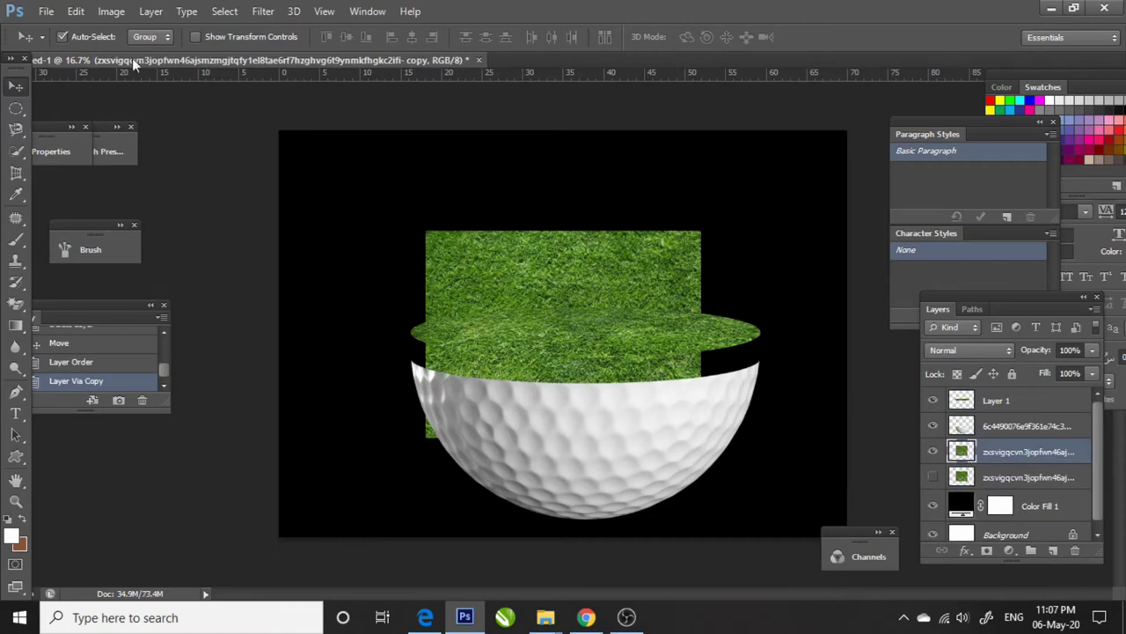
{"action": "left_click", "coordinate": [111, 10]}
{"action": "left_click", "coordinate": [387, 84]}
{"action": "left_click_drag", "start_coordinate": [847, 256], "coordinate": [847, 296]}
{"action": "key", "text": "Return"}
{"action": "key", "text": "ctrl+t"}
{"action": "left_click_drag", "start_coordinate": [702, 334], "coordinate": [770, 335]}
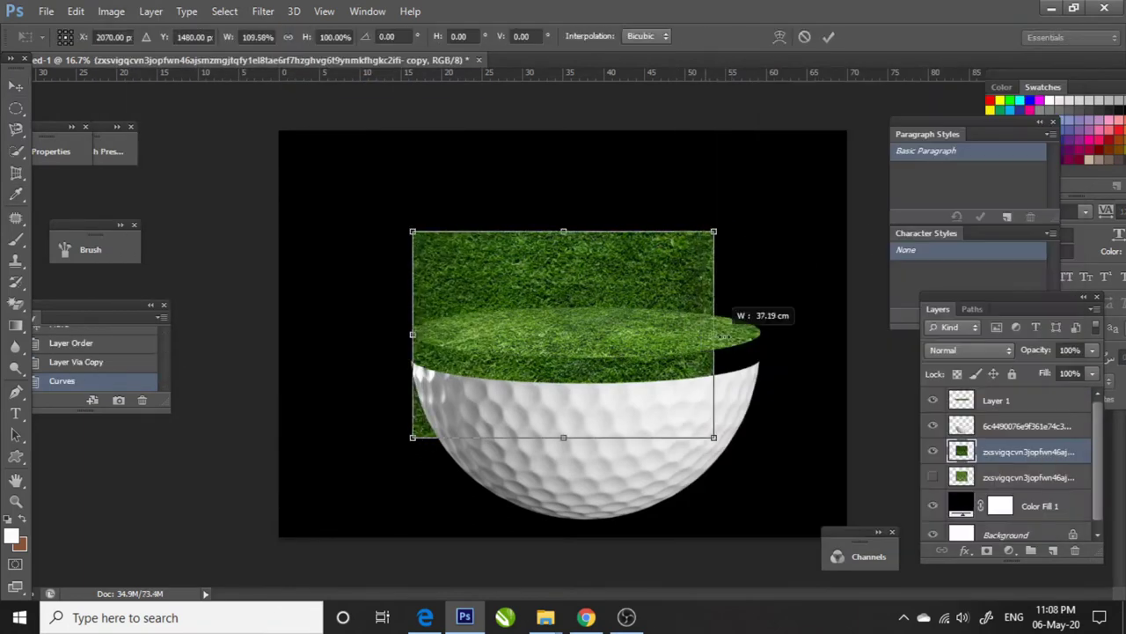
{"action": "key", "text": "Return"}
Step: Hide the grass copy behind a black mask and brush grass back in at the ball's rim
{"action": "key", "text": "ctrl+i"}
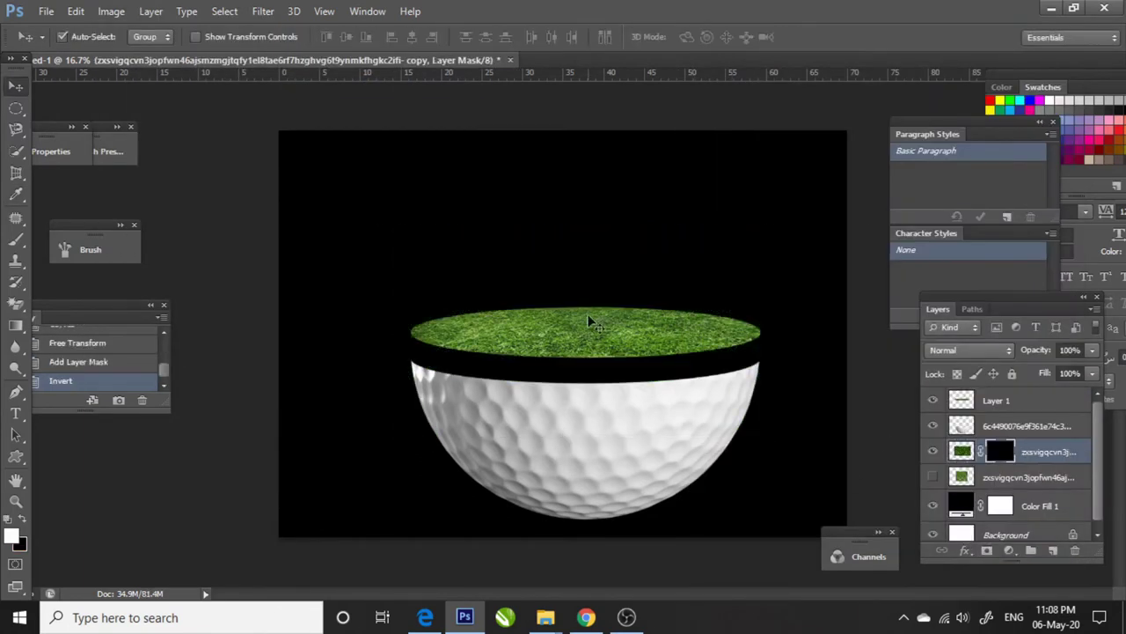
{"action": "left_click", "coordinate": [962, 401], "text": "ctrl"}
{"action": "key", "text": "m"}
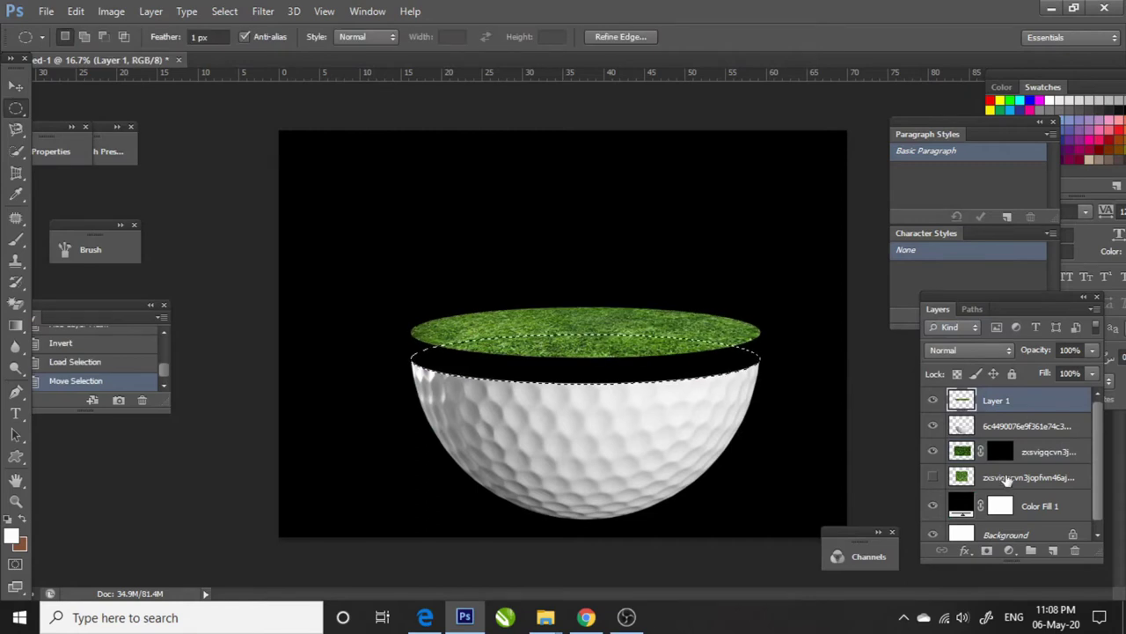
{"action": "left_click", "coordinate": [1001, 452]}
{"action": "key", "text": "b"}
{"action": "right_click", "coordinate": [694, 269]}
{"action": "key", "text": "Return"}
{"action": "left_click_drag", "start_coordinate": [616, 340], "coordinate": [800, 366]}
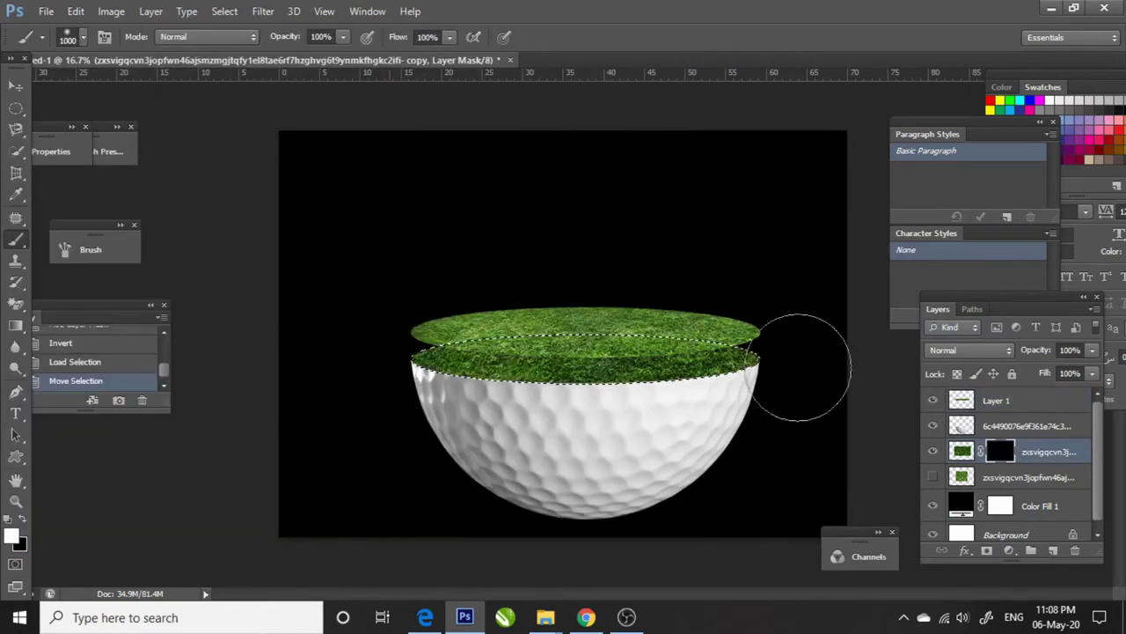
{"action": "key", "text": "ctrl+d"}
Step: Fill the strip between the two grass ovals and apply Curves to the grass side
{"action": "key", "text": "m"}
{"action": "right_click", "coordinate": [15, 108]}
{"action": "left_click", "coordinate": [88, 109]}
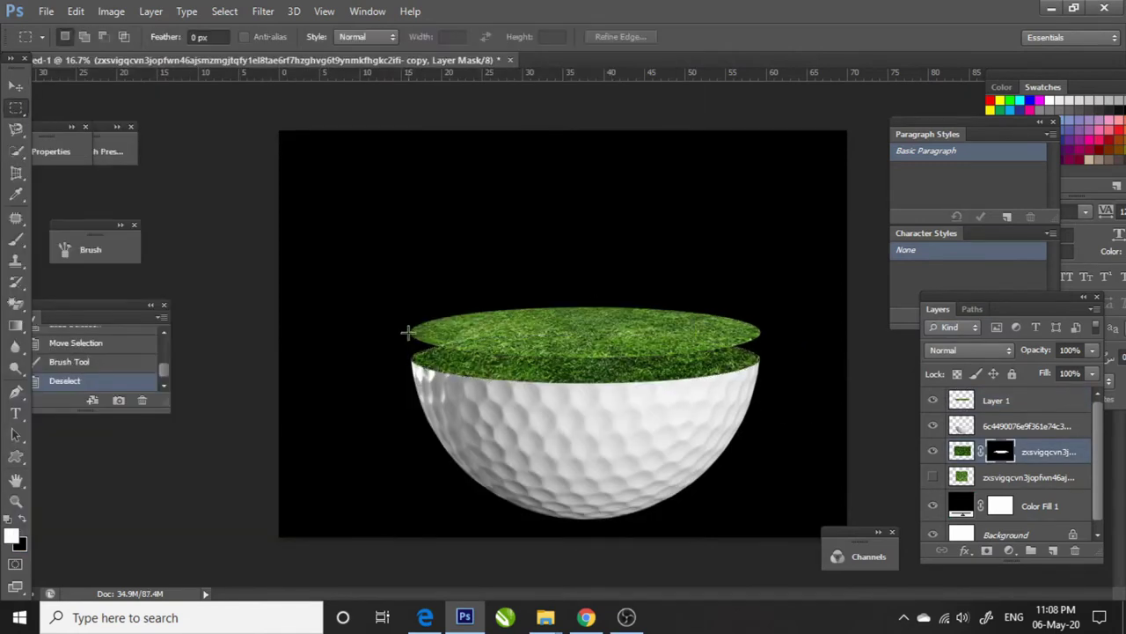
{"action": "left_click_drag", "start_coordinate": [761, 356], "coordinate": [761, 359]}
{"action": "key", "text": "b"}
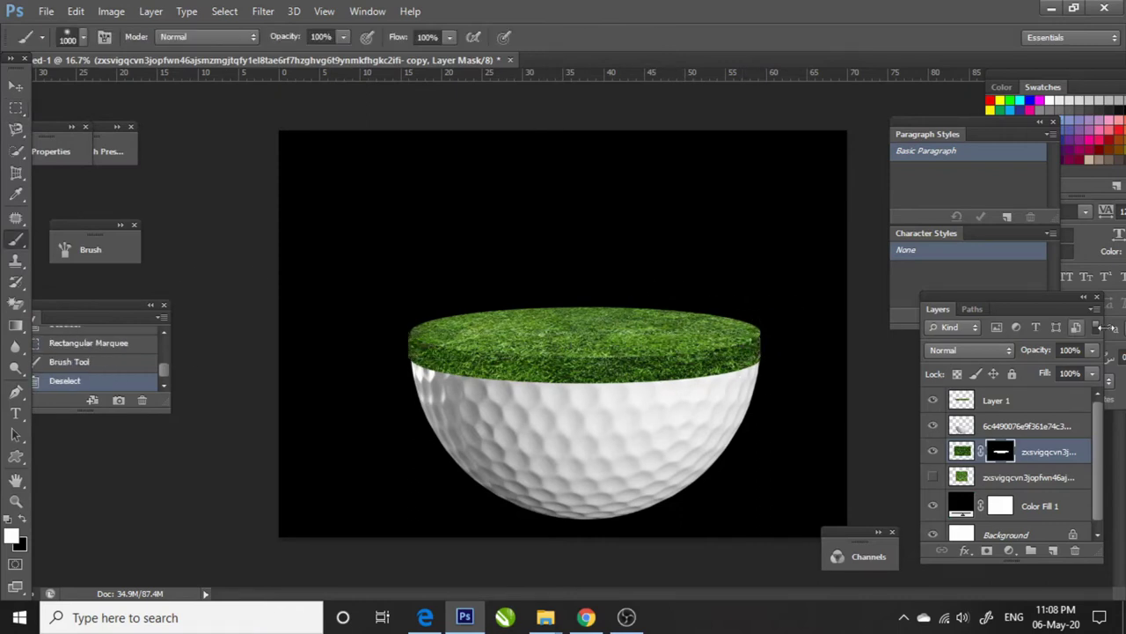
{"action": "left_click", "coordinate": [110, 10]}
{"action": "left_click", "coordinate": [367, 91]}
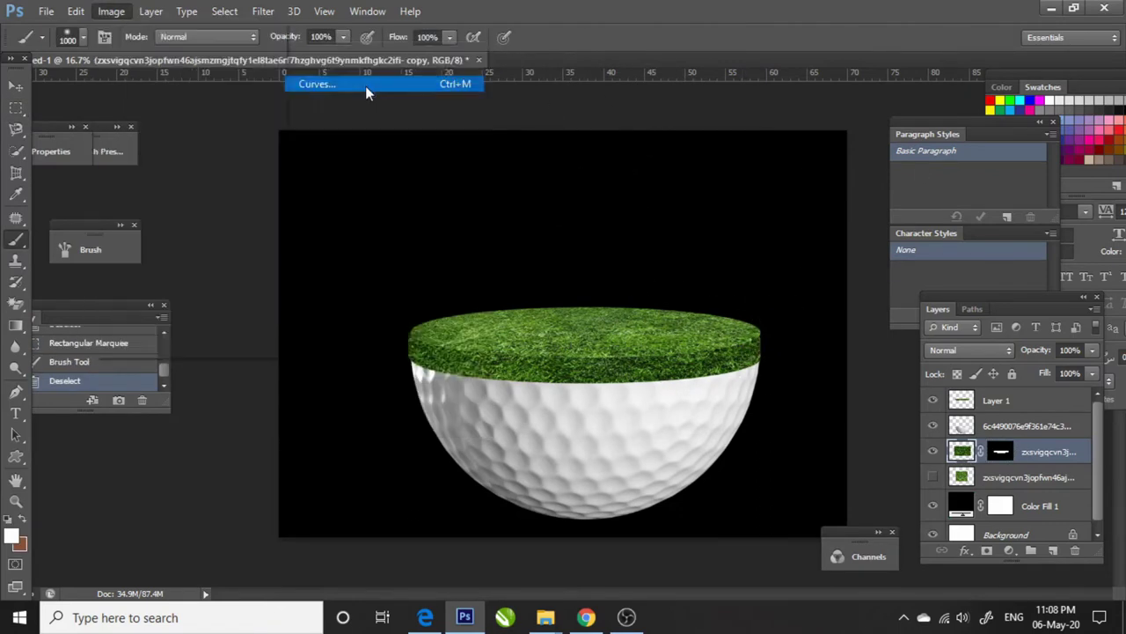
{"action": "key", "text": "Return"}
Step: Place the tree image on the grass disc and bring its layer to the top
{"action": "key", "text": "v"}
{"action": "left_click", "coordinate": [546, 617]}
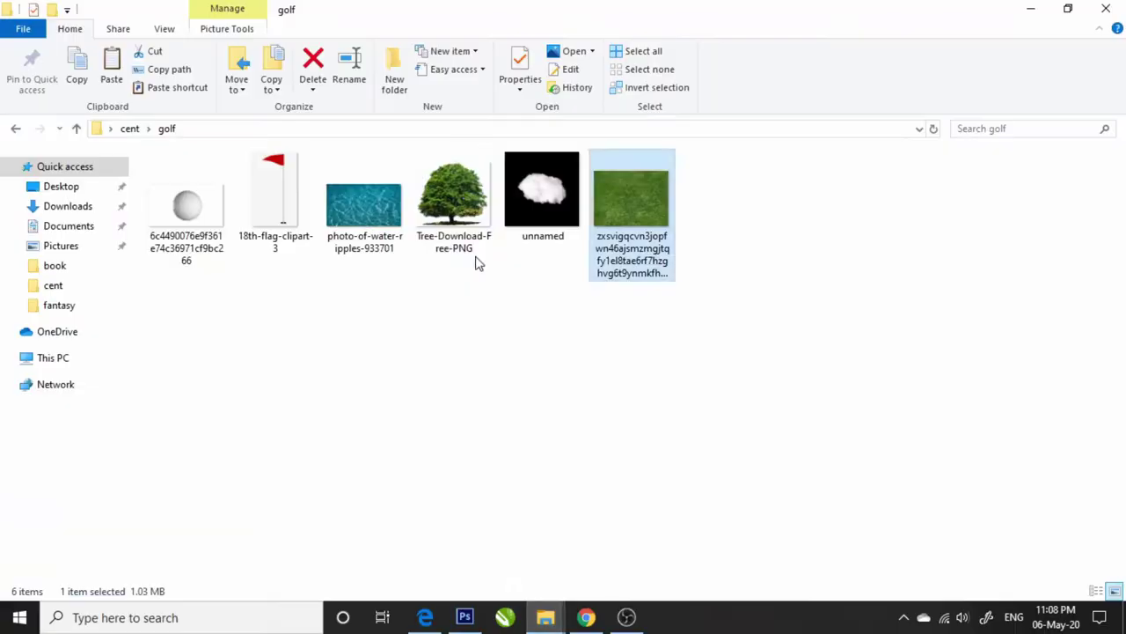
{"action": "mouse_move", "coordinate": [477, 259]}
{"action": "left_mouse_down"}
{"action": "mouse_move", "coordinate": [588, 332]}
{"action": "mouse_move", "coordinate": [581, 264]}
{"action": "mouse_move", "coordinate": [589, 275]}
{"action": "left_mouse_up"}
{"action": "key", "text": "Return"}
{"action": "key", "text": "ctrl+shift+bracketright"}
{"action": "key", "text": "z"}
{"action": "left_click", "coordinate": [572, 322]}
Step: Mask and brush the tree's base into the grass, then settle the tree onto the disc
{"action": "left_click", "coordinate": [986, 550]}
{"action": "key", "text": "b"}
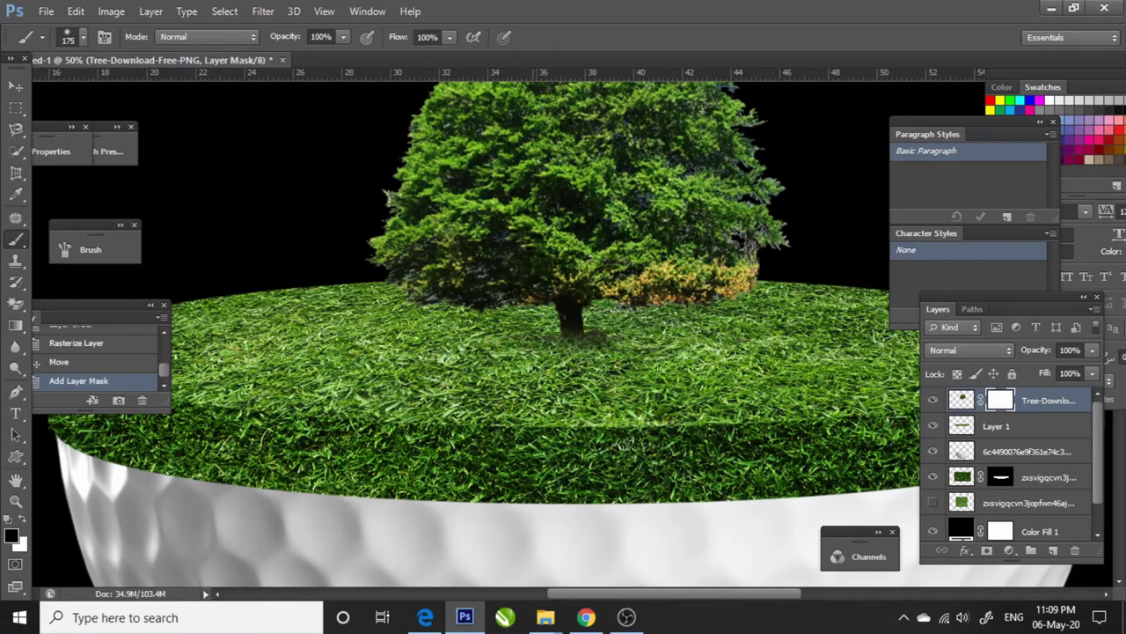
{"action": "key", "text": "ctrl+0"}
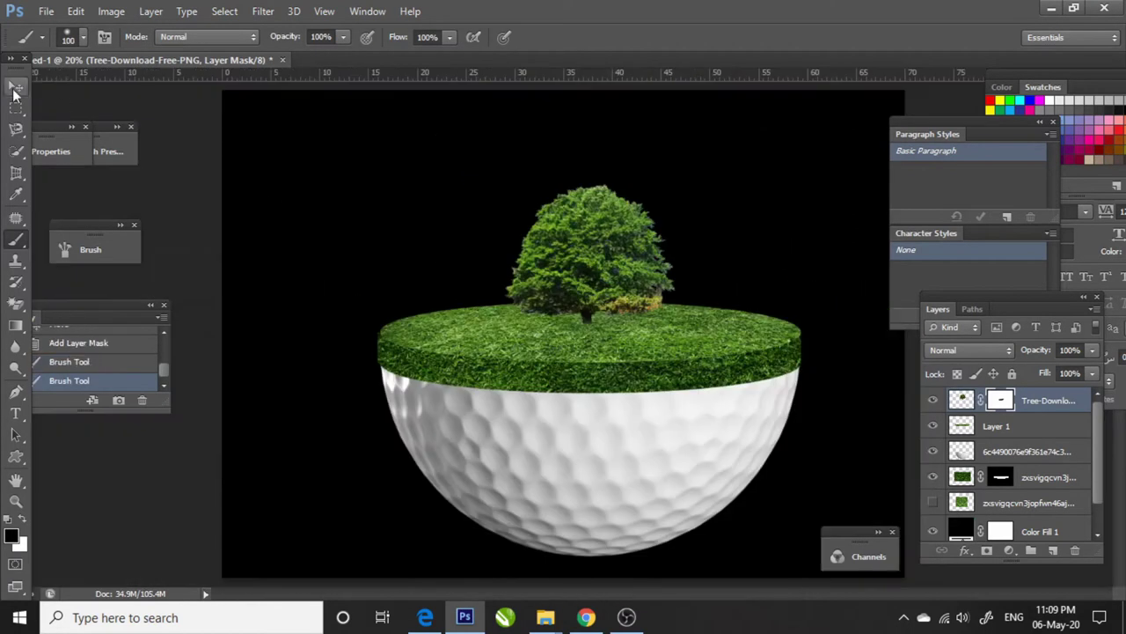
{"action": "key", "text": "v"}
{"action": "left_click_drag", "start_coordinate": [607, 264], "coordinate": [616, 251]}
Step: Raise the tree's brightness to 27 with Brightness/Contrast
{"action": "left_click", "coordinate": [111, 10]}
{"action": "left_click", "coordinate": [360, 54]}
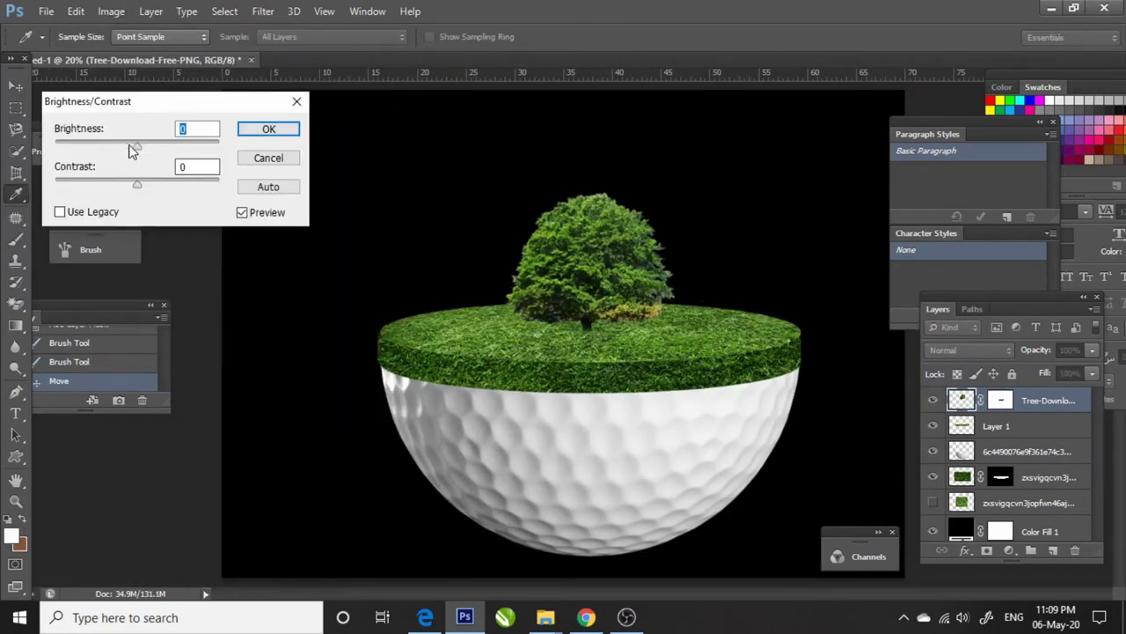
{"action": "left_click_drag", "start_coordinate": [136, 146], "coordinate": [152, 146]}
{"action": "key", "text": "Return"}
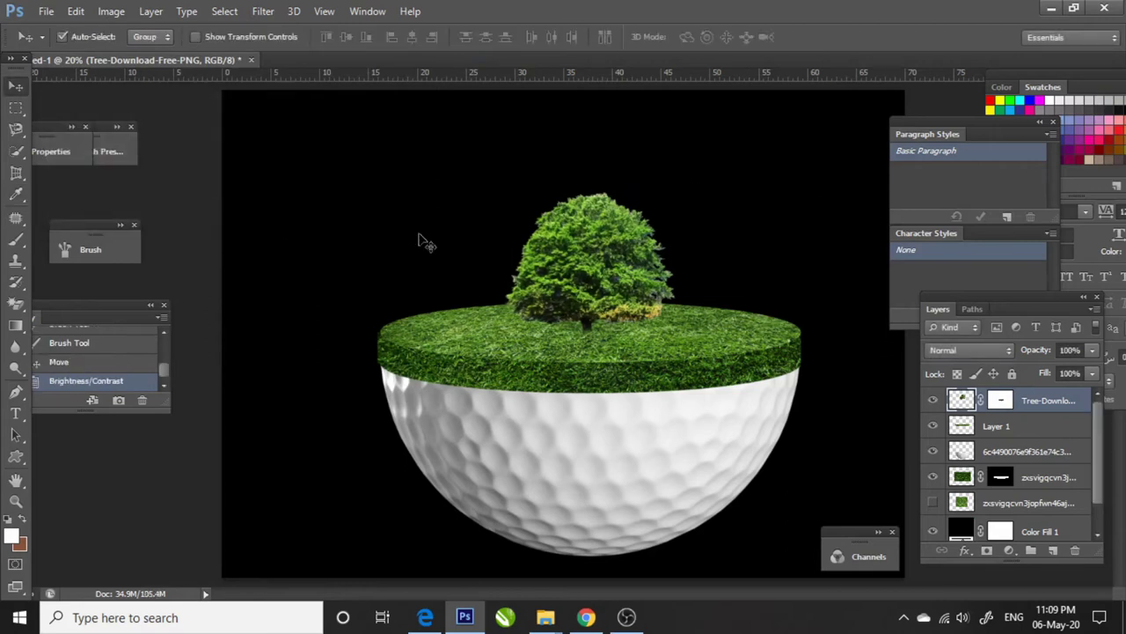
{"action": "key", "text": "p"}
{"action": "left_click", "coordinate": [314, 250]}
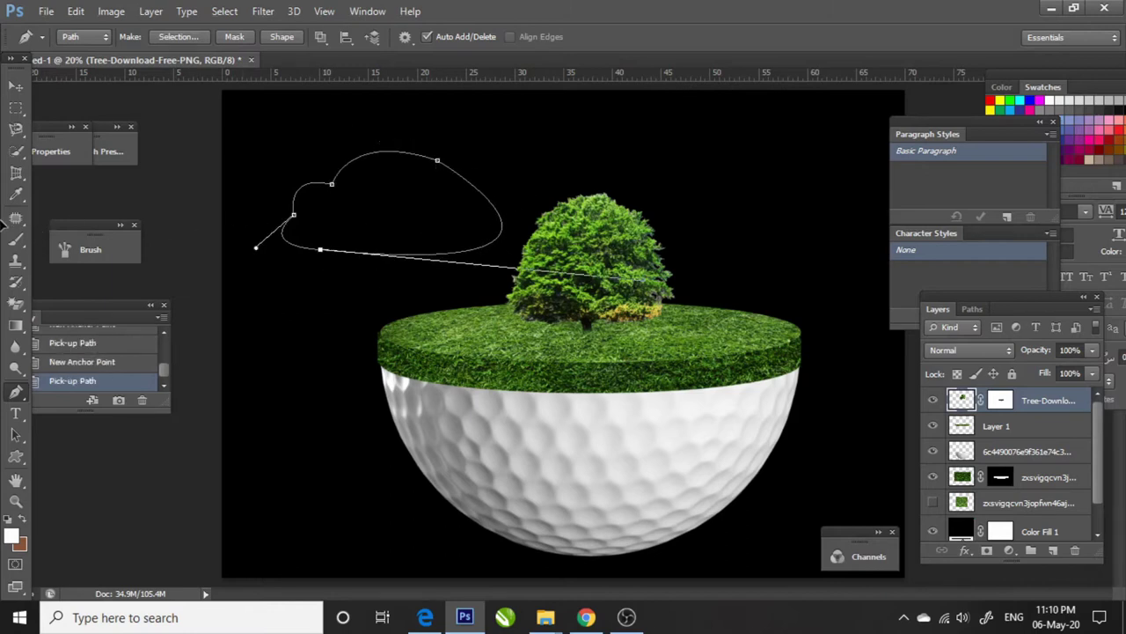
Step: Turn the cloud-shaped pen outline into a selection and save it
{"action": "left_click", "coordinate": [176, 37]}
{"action": "key", "text": "Return"}
{"action": "key", "text": "m"}
{"action": "right_click", "coordinate": [348, 246]}
{"action": "left_click", "coordinate": [402, 257]}
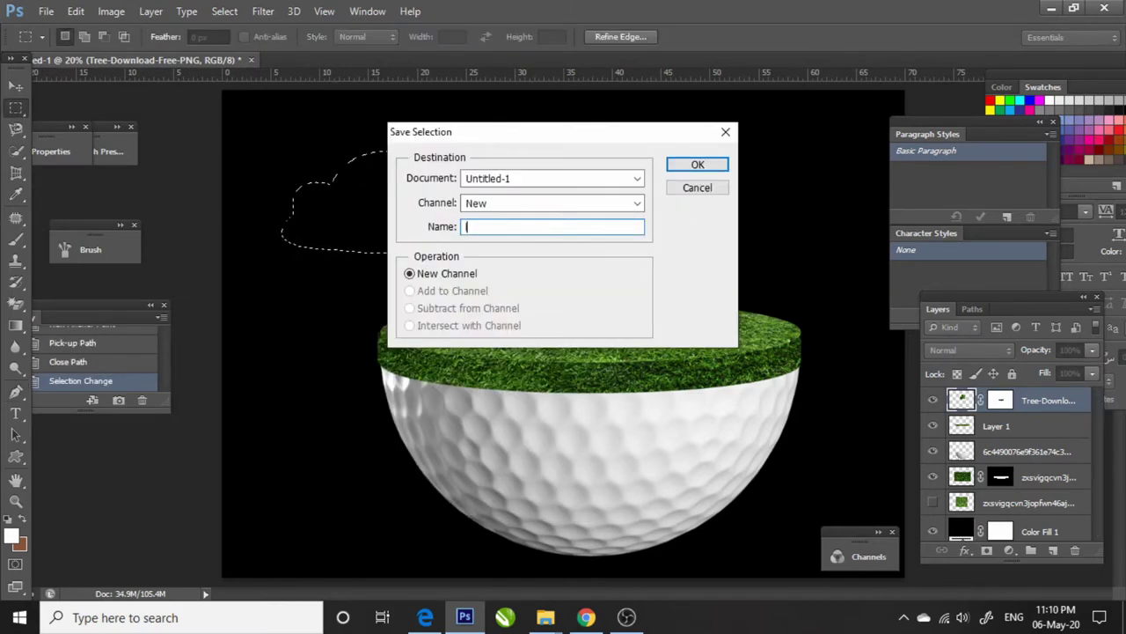
{"action": "left_click", "coordinate": [678, 161]}
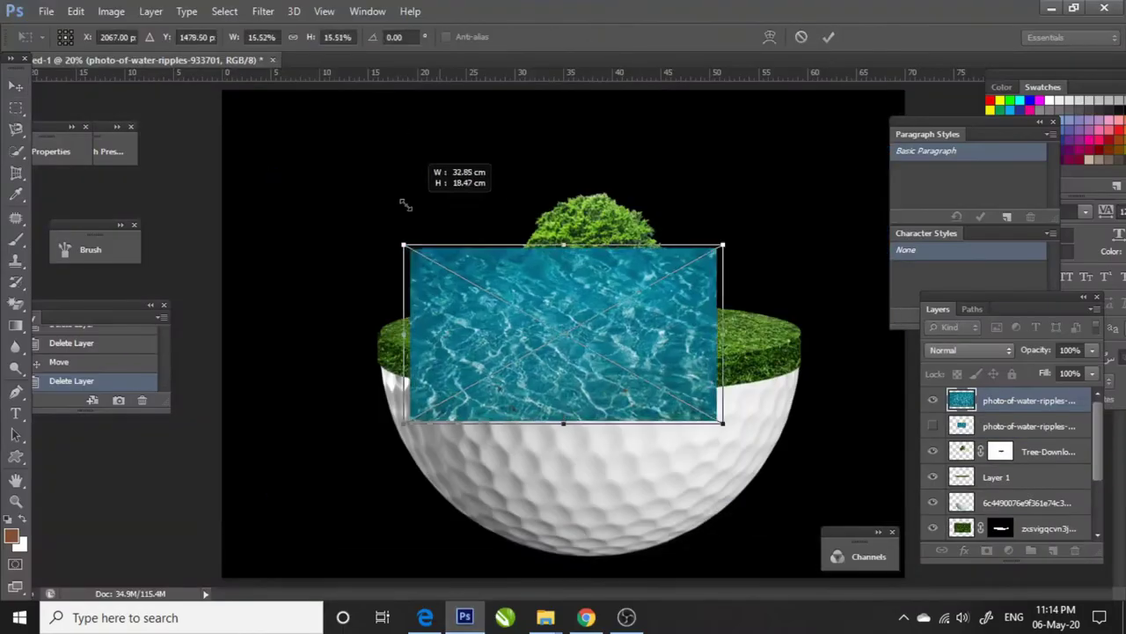
Step: Commit and rasterize the placed water ripple image, then load the saved cloud selection onto it
{"action": "key", "text": "Return"}
{"action": "right_click", "coordinate": [1021, 400]}
{"action": "left_click", "coordinate": [719, 231]}
{"action": "key", "text": "m"}
{"action": "right_click", "coordinate": [471, 293]}
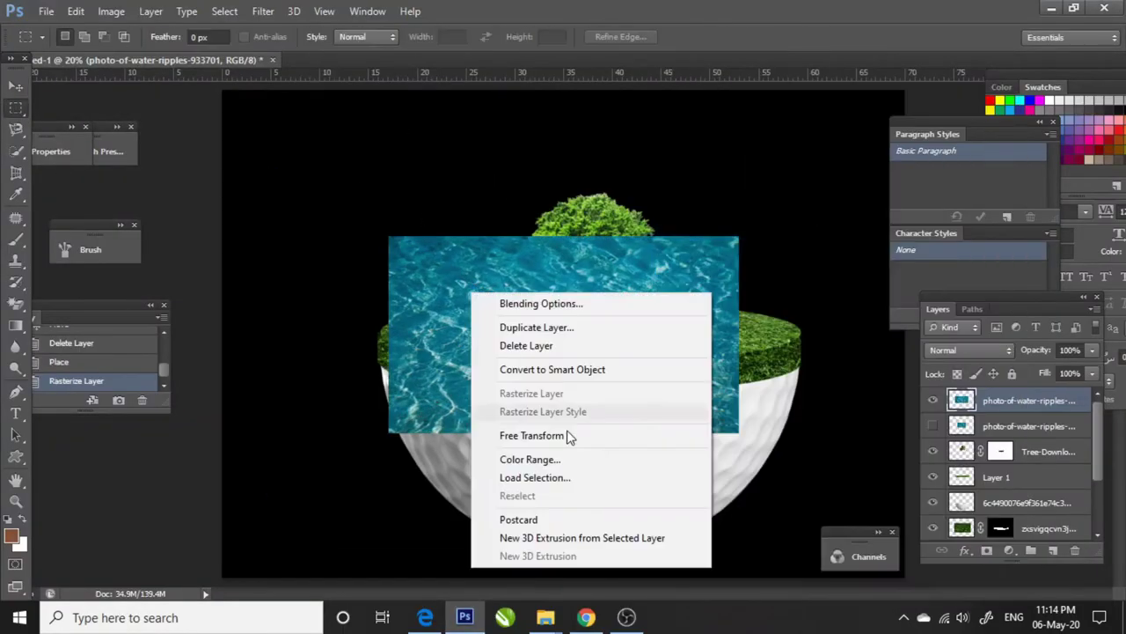
{"action": "left_click", "coordinate": [546, 477]}
{"action": "left_click", "coordinate": [532, 204]}
{"action": "left_click", "coordinate": [616, 238]}
{"action": "left_click", "coordinate": [697, 166]}
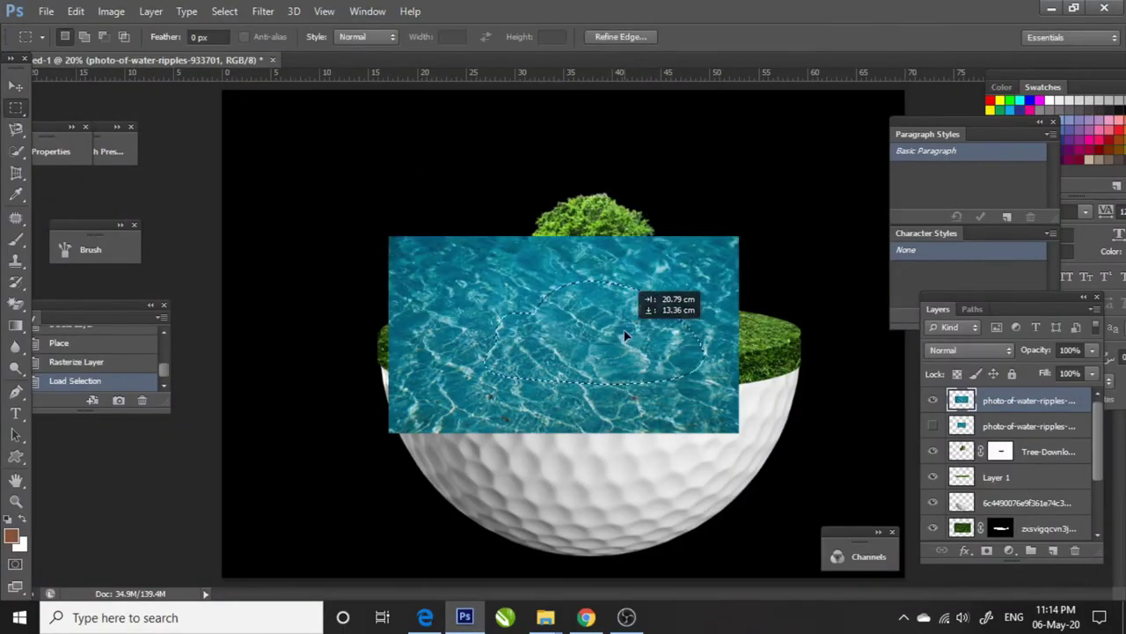
Step: Copy the pond shape to its own layer, then shrink, flatten and tilt it onto the grass beside the tree
{"action": "key", "text": "ctrl+j"}
{"action": "key", "text": "ctrl+t"}
{"action": "left_click_drag", "start_coordinate": [676, 291], "coordinate": [796, 271]}
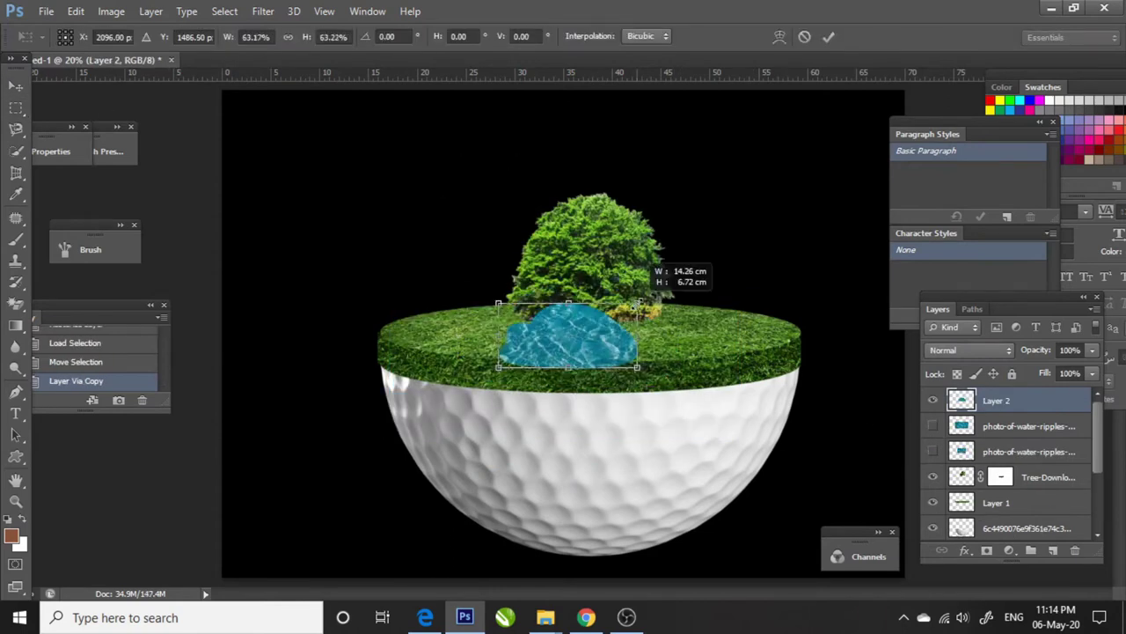
{"action": "scroll", "coordinate": [743, 285], "scroll_direction": "up", "scroll_amount": 2}
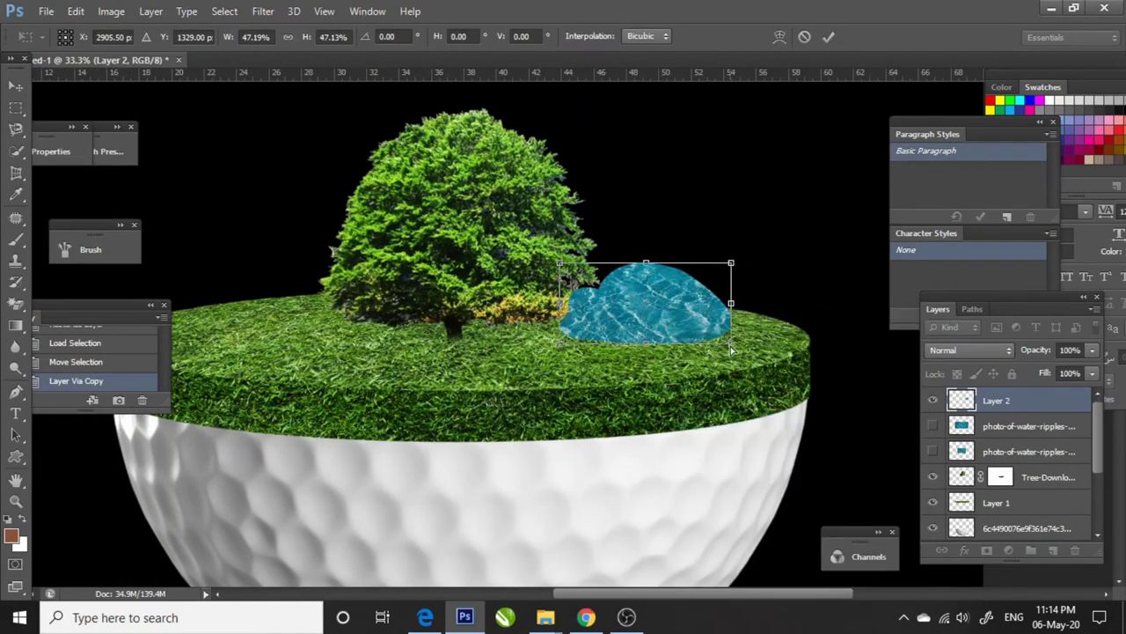
{"action": "left_click_drag", "start_coordinate": [684, 310], "coordinate": [708, 349]}
{"action": "right_click", "coordinate": [649, 306]}
{"action": "left_click", "coordinate": [686, 359]}
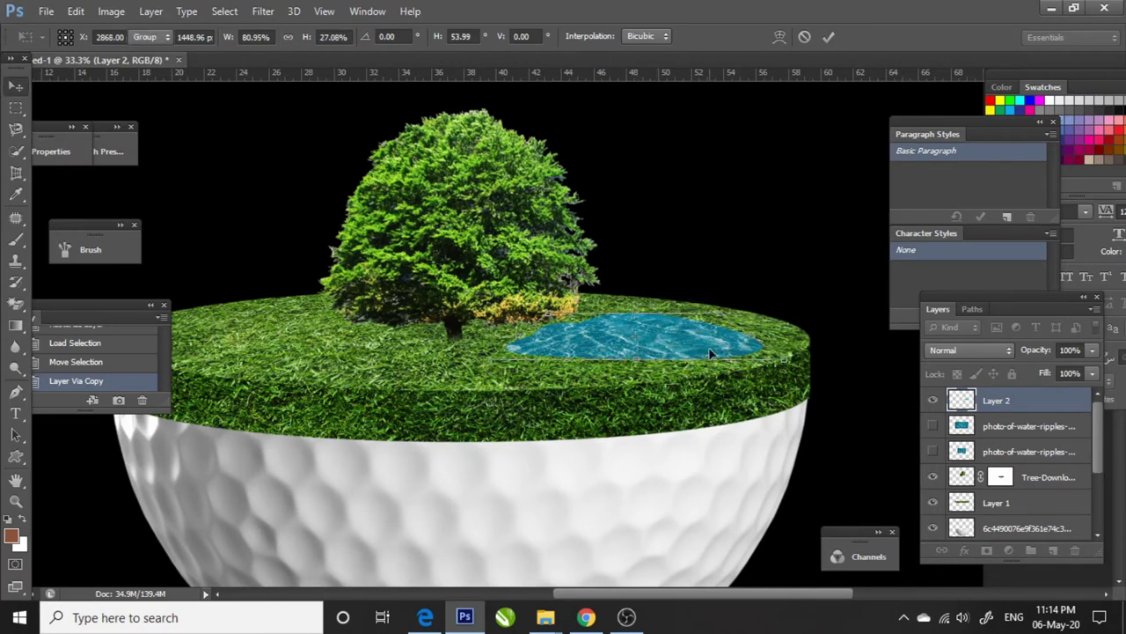
{"action": "left_click_drag", "start_coordinate": [781, 378], "coordinate": [771, 419]}
{"action": "key", "text": "Return"}
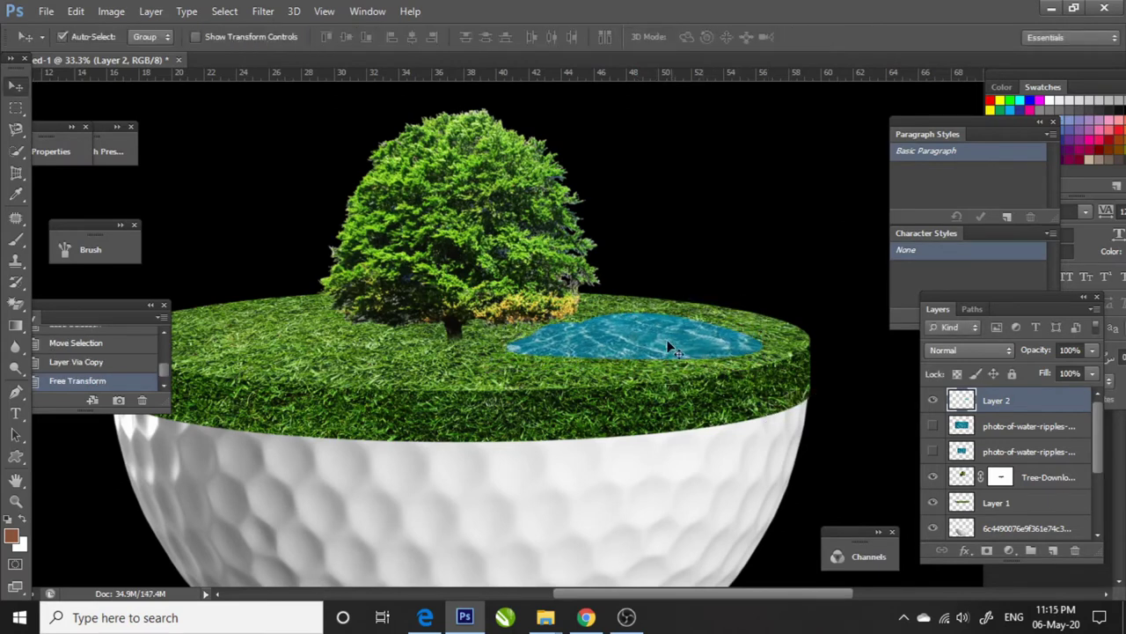
{"action": "key", "text": "shift+Left"}
{"action": "key", "text": "shift+Left"}
{"action": "key", "text": "shift+Left"}
Step: Duplicate the grass disc layer and select the Layer 1 copy
{"action": "left_click", "coordinate": [946, 503]}
{"action": "key", "text": "ctrl+j"}
{"action": "right_click", "coordinate": [667, 335]}
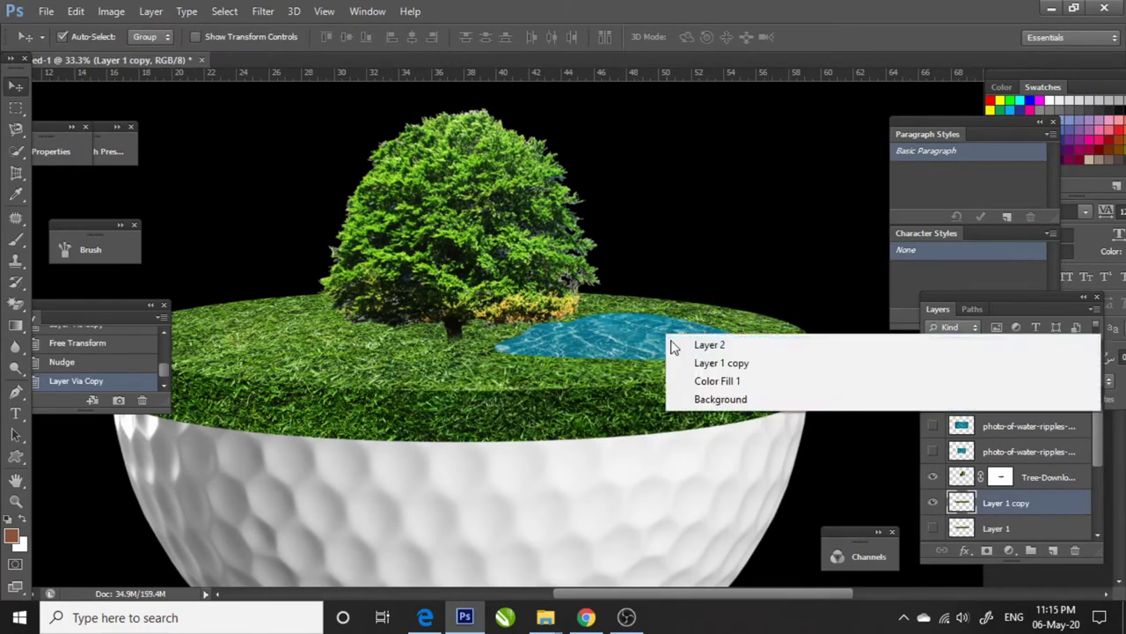
{"action": "left_click", "coordinate": [965, 400]}
{"action": "left_click", "coordinate": [1006, 503]}
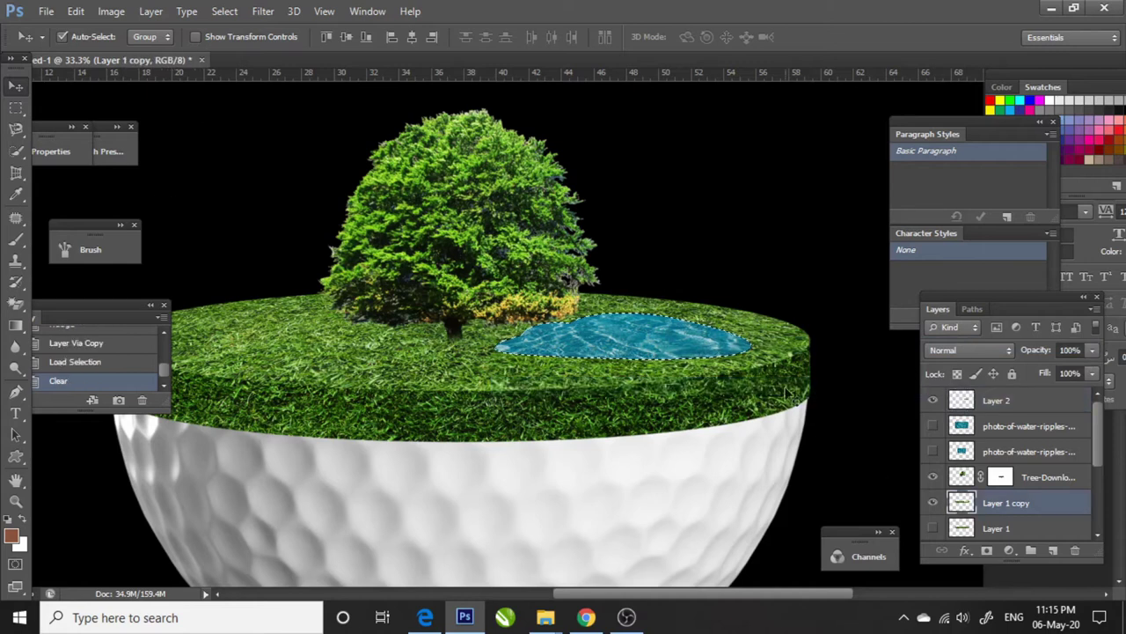
Step: Duplicate the grass again, lift the copy above the scene and reorder the grass layers
{"action": "right_click", "coordinate": [461, 354]}
{"action": "key", "text": "ctrl+j"}
{"action": "key", "text": "ctrl+shift+bracketright"}
{"action": "left_click_drag", "start_coordinate": [493, 343], "coordinate": [493, 225]}
{"action": "right_click", "coordinate": [556, 374]}
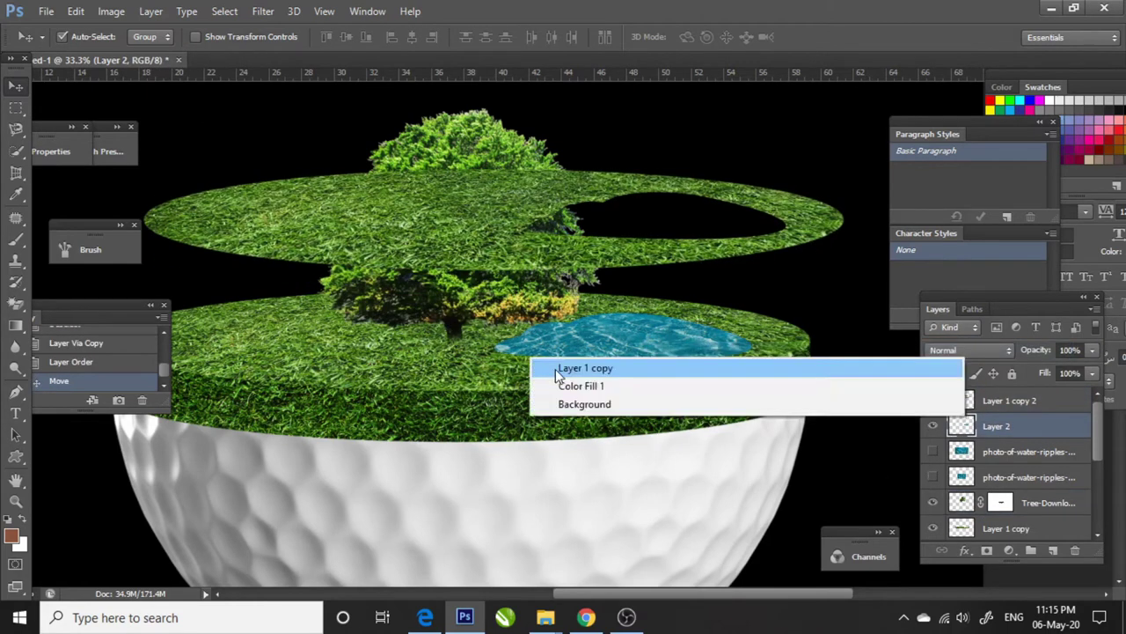
{"action": "left_click", "coordinate": [585, 368]}
{"action": "key", "text": "ctrl+shift+bracketleft"}
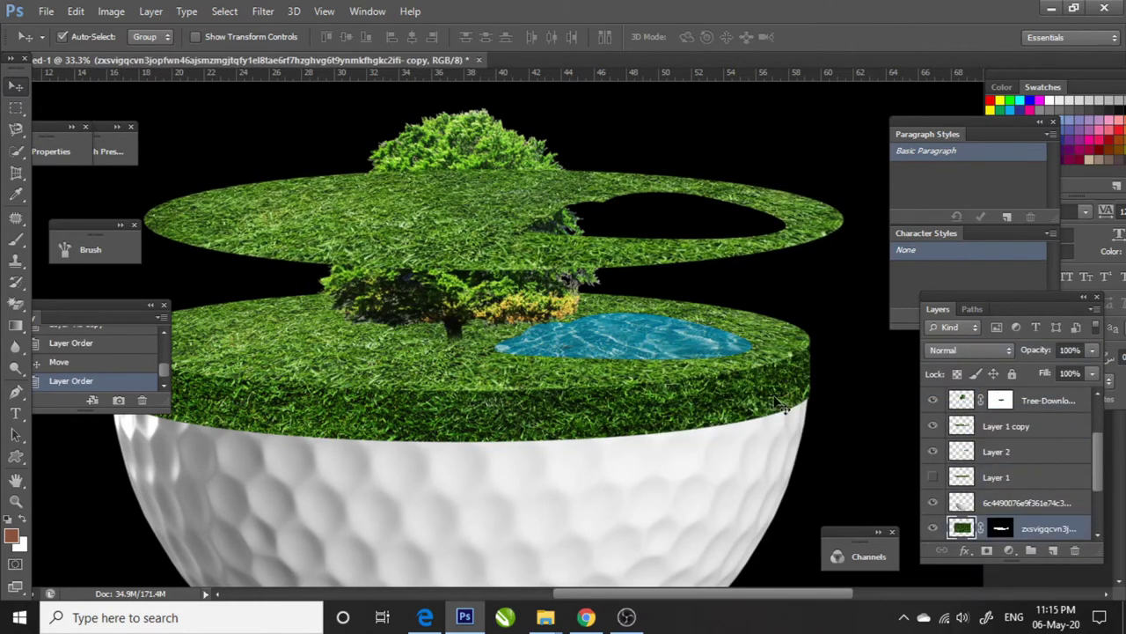
Step: Adjust grass layer visibility and masks, zoom in on the pond and pick the raised grass copy
{"action": "key", "text": "b"}
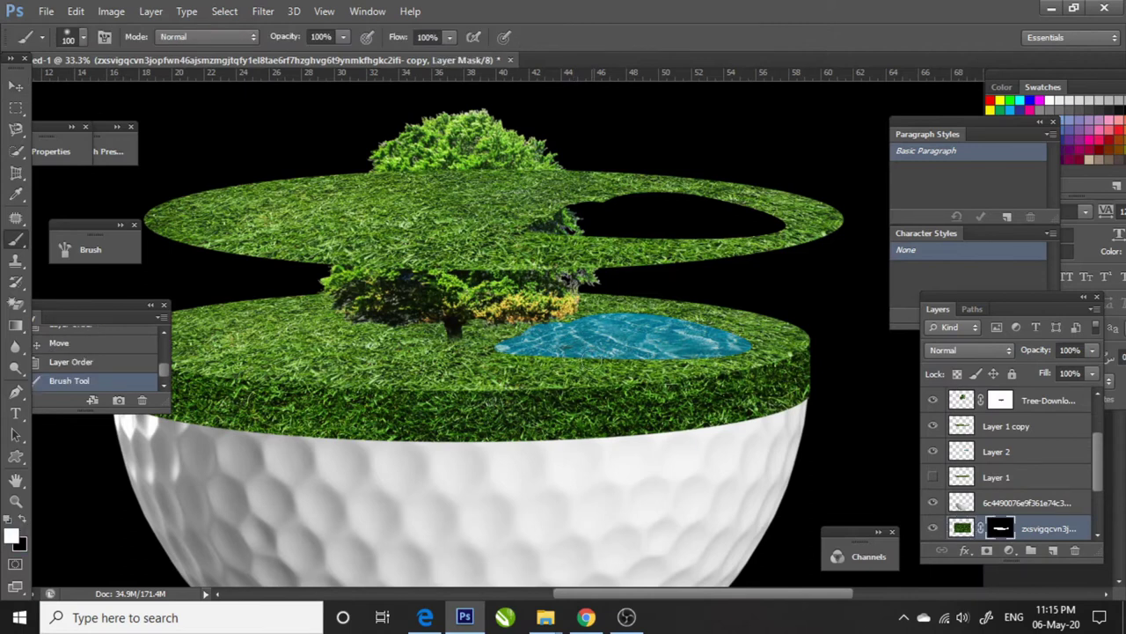
{"action": "key", "text": "v"}
{"action": "left_click", "coordinate": [933, 426]}
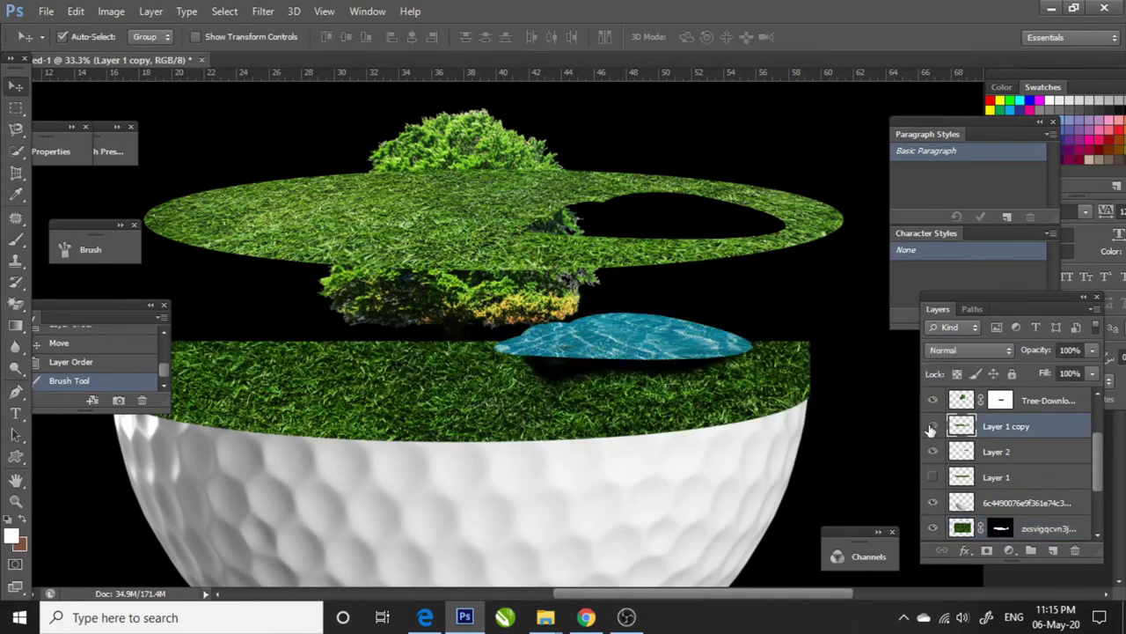
{"action": "left_click", "coordinate": [1001, 528]}
{"action": "key", "text": "b"}
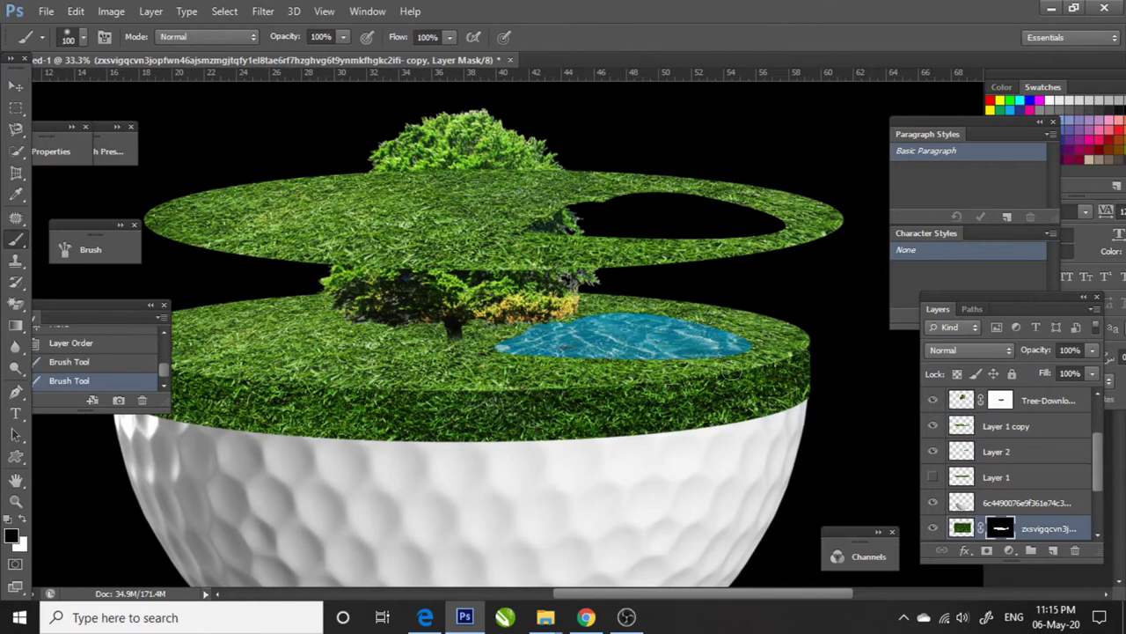
{"action": "left_click", "coordinate": [493, 295], "text": "ctrl"}
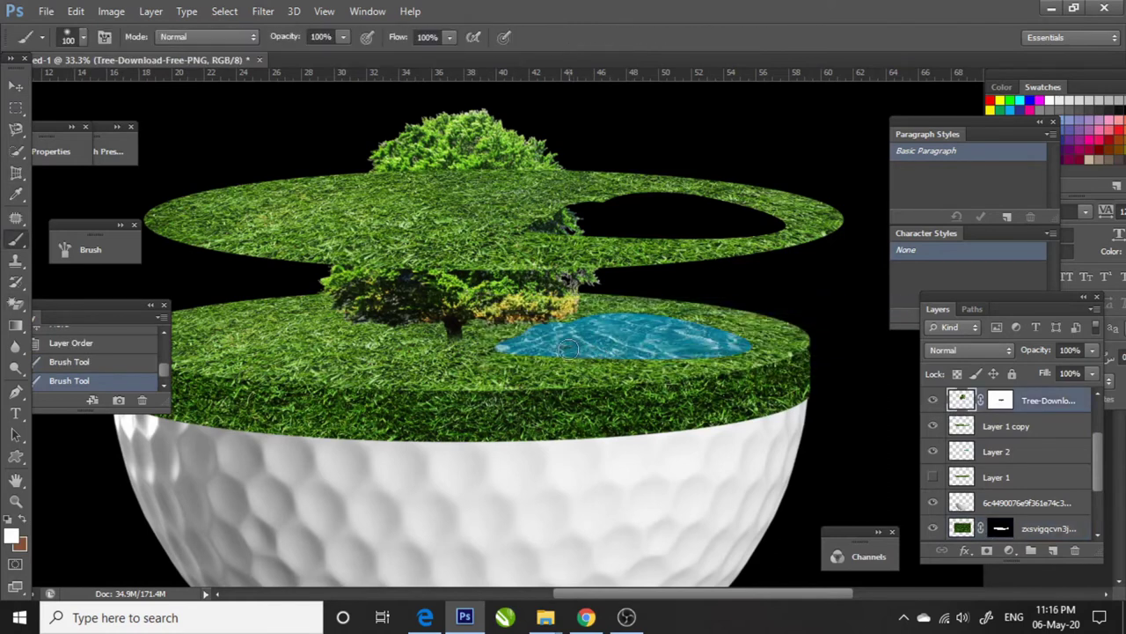
{"action": "key", "text": "h"}
{"action": "key", "text": "ctrl+plus"}
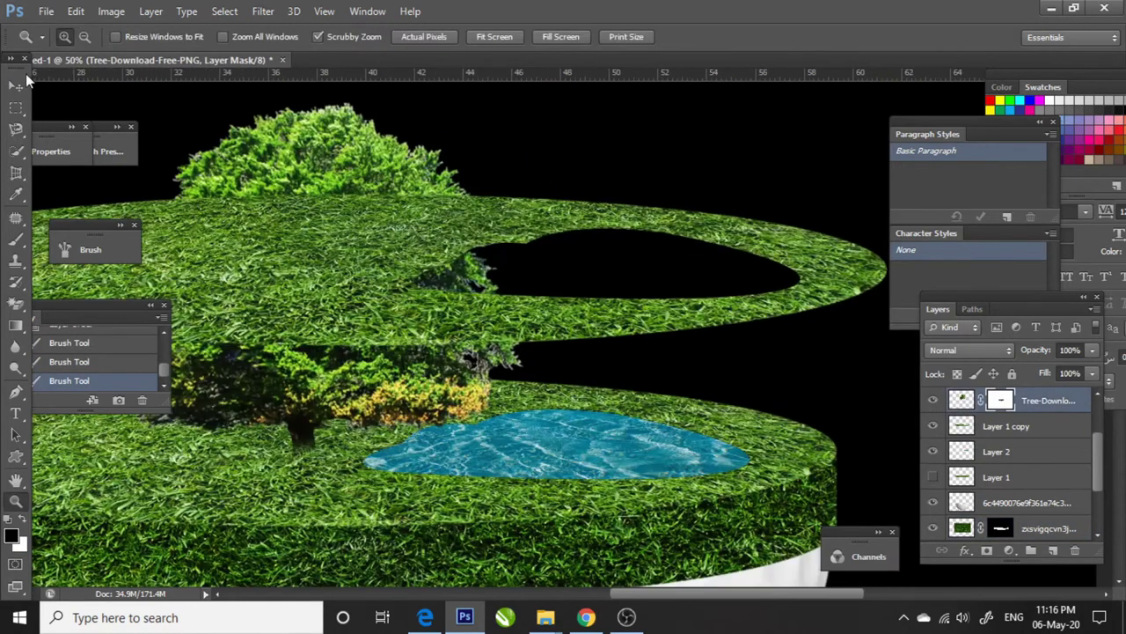
{"action": "right_click", "coordinate": [1023, 397]}
Step: Give the grass copy an Inner Bevel, Smooth, 5 px emboss, position it and rasterize the style
{"action": "left_click", "coordinate": [729, 91]}
{"action": "left_click", "coordinate": [640, 159]}
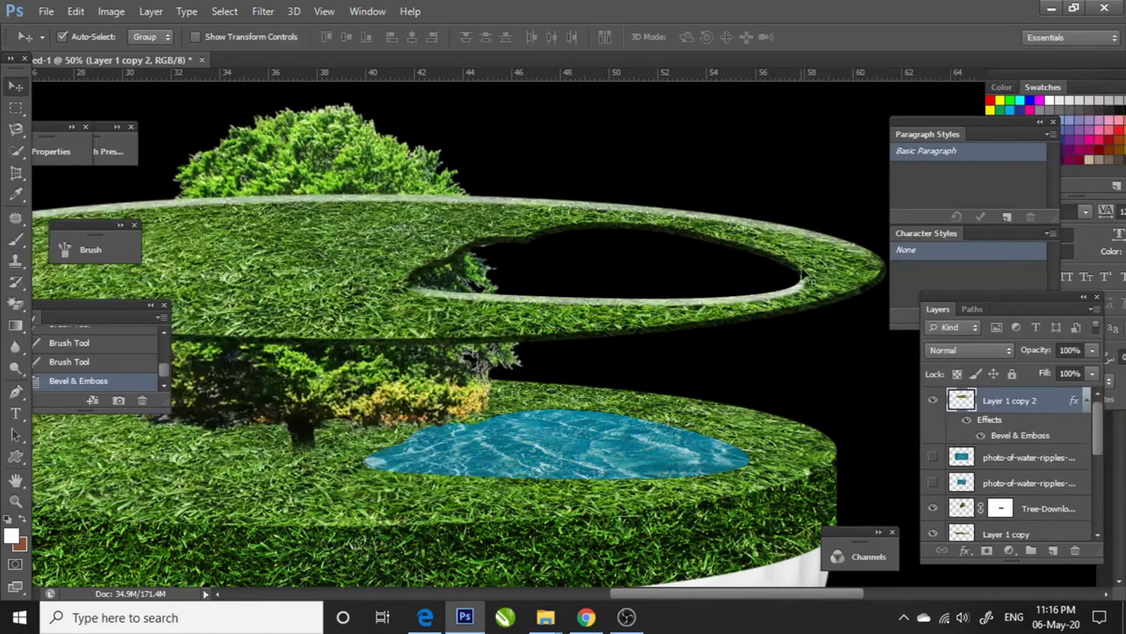
{"action": "left_click_drag", "start_coordinate": [792, 436], "coordinate": [764, 447]}
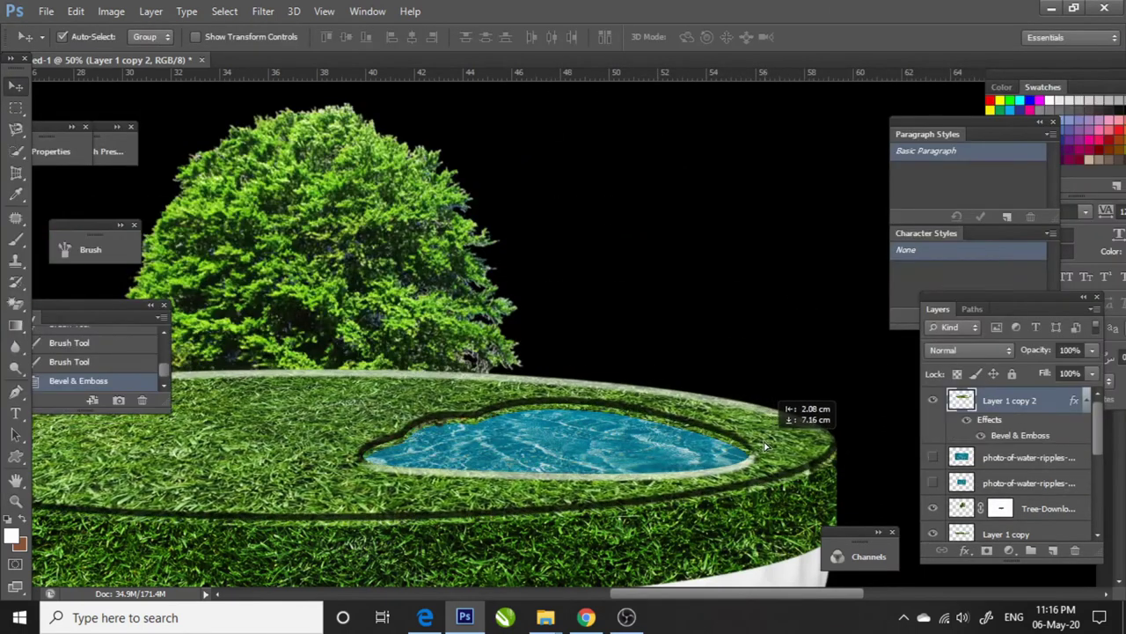
{"action": "right_click", "coordinate": [1019, 419]}
{"action": "left_click", "coordinate": [896, 449]}
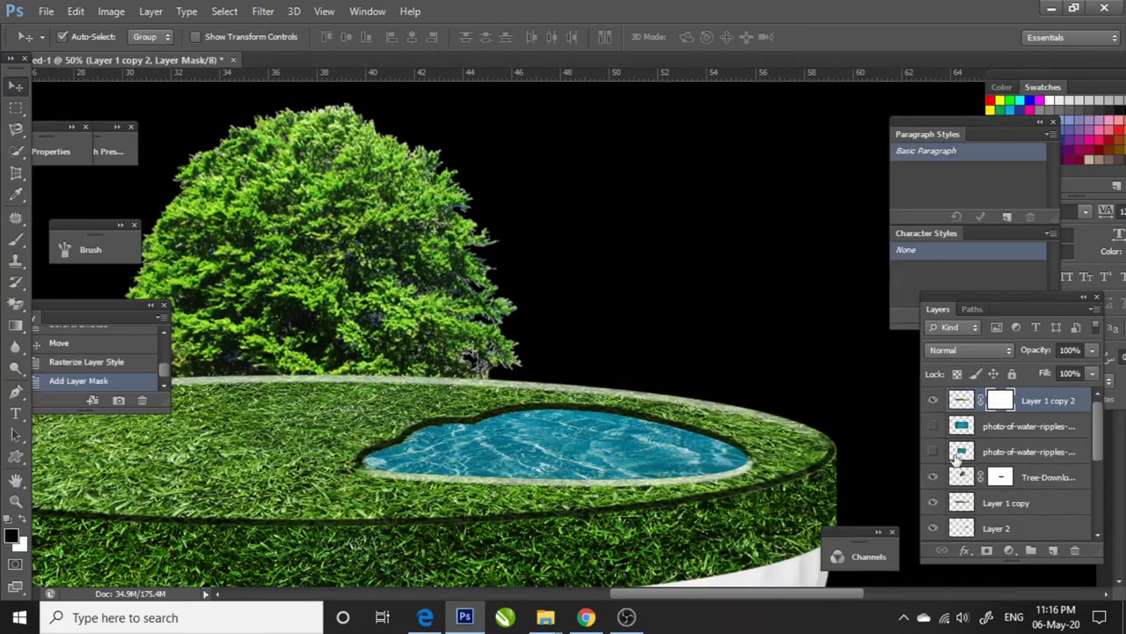
Step: Hide the bevelled copy behind an inverted mask and paint the pond rim back in
{"action": "key", "text": "ctrl+i"}
{"action": "key", "text": "b"}
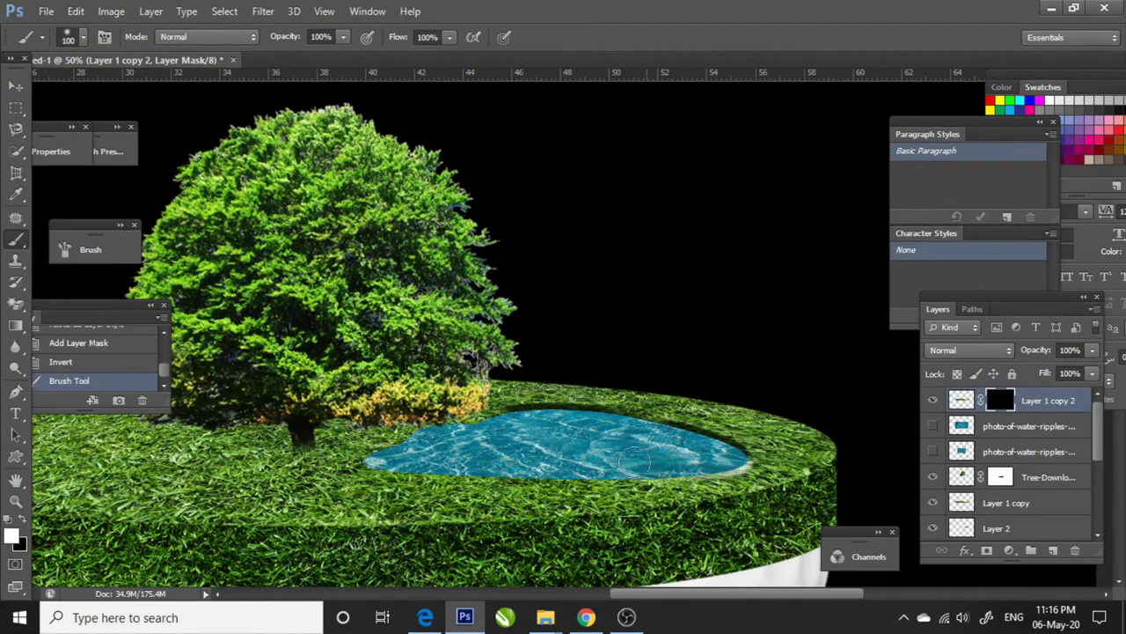
{"action": "key", "text": "ctrl+0"}
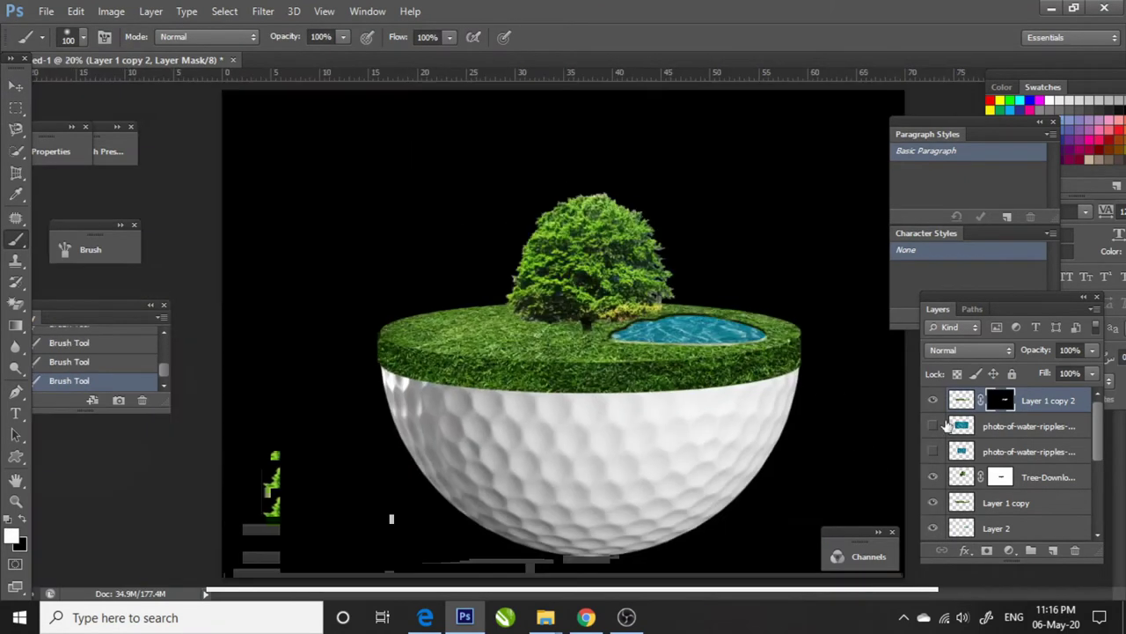
{"action": "key", "text": "v"}
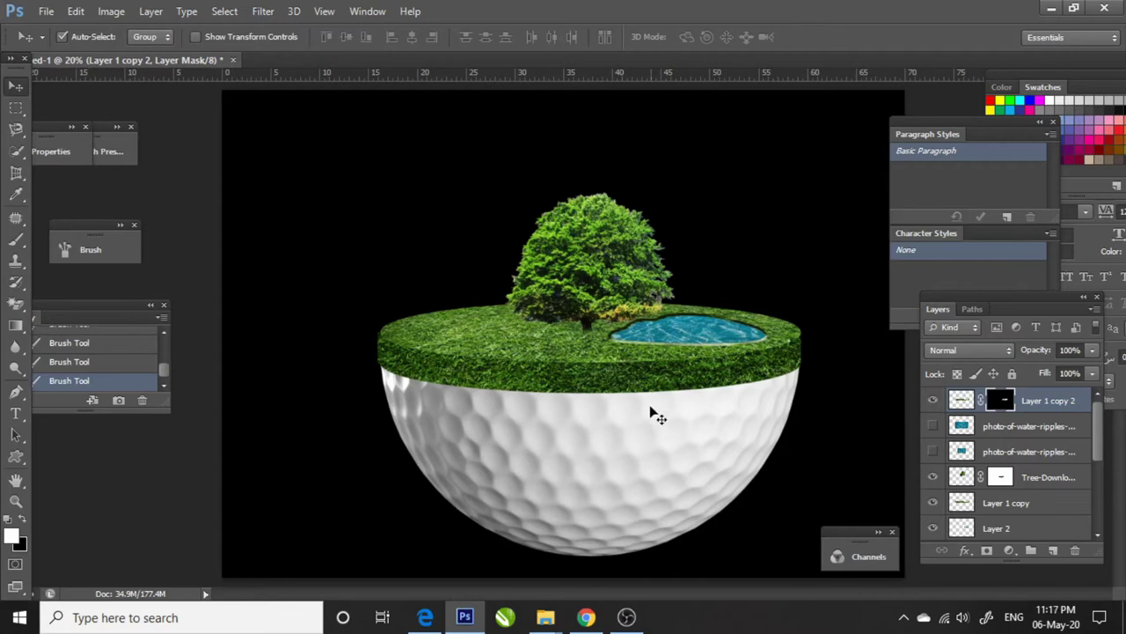
{"action": "key", "text": "z"}
{"action": "left_click", "coordinate": [659, 321]}
{"action": "mouse_move", "coordinate": [545, 617]}
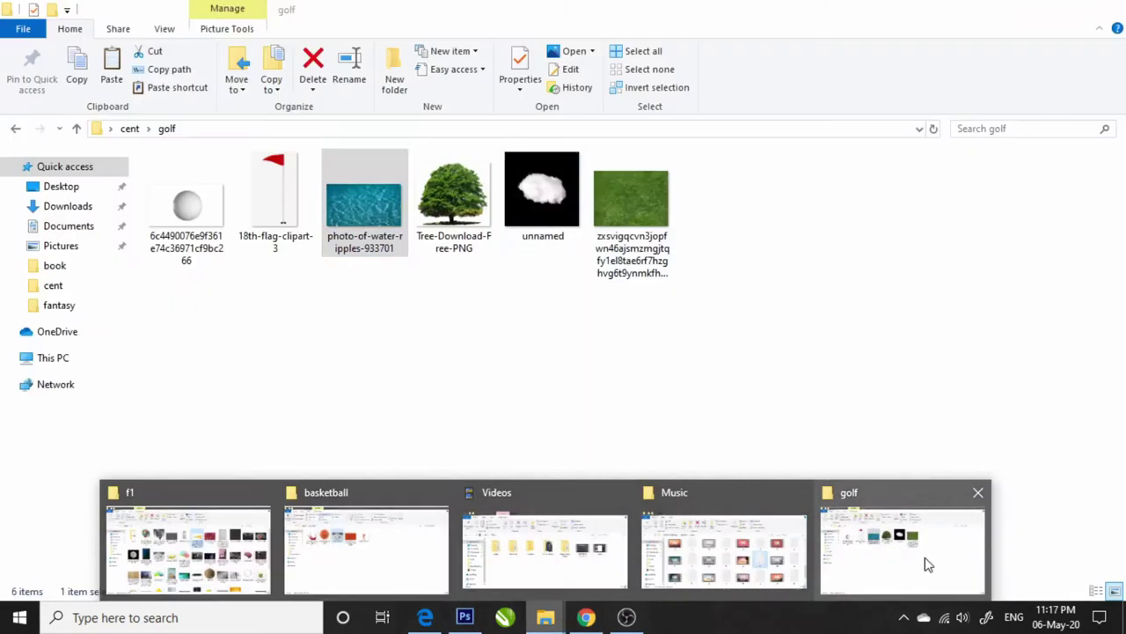
Step: Bring unnamed.jpg into Photoshop, erase its black background and move the cloud into the golf document
{"action": "left_click", "coordinate": [925, 564]}
{"action": "left_click_drag", "start_coordinate": [540, 188], "coordinate": [690, 167]}
{"action": "key", "text": "e"}
{"action": "left_click", "coordinate": [558, 176]}
{"action": "key", "text": "v"}
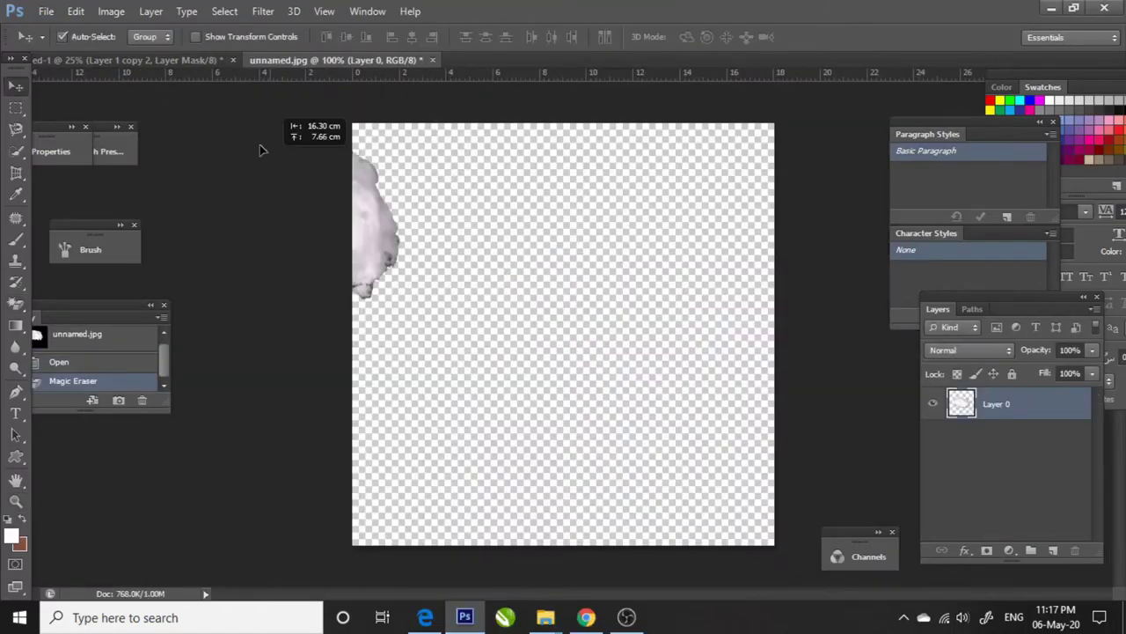
{"action": "left_click_drag", "start_coordinate": [563, 335], "coordinate": [747, 212]}
Step: Enlarge the cloud, raise it above the tree and squash its top with Free Transform
{"action": "key", "text": "ctrl+minus"}
{"action": "key", "text": "ctrl+t"}
{"action": "mouse_move", "coordinate": [590, 236]}
{"action": "left_mouse_down"}
{"action": "mouse_move", "coordinate": [623, 235]}
{"action": "mouse_move", "coordinate": [579, 208]}
{"action": "mouse_move", "coordinate": [580, 190]}
{"action": "left_mouse_up"}
{"action": "key", "text": "Return"}
{"action": "key", "text": "ctrl+t"}
{"action": "key", "text": "Return"}
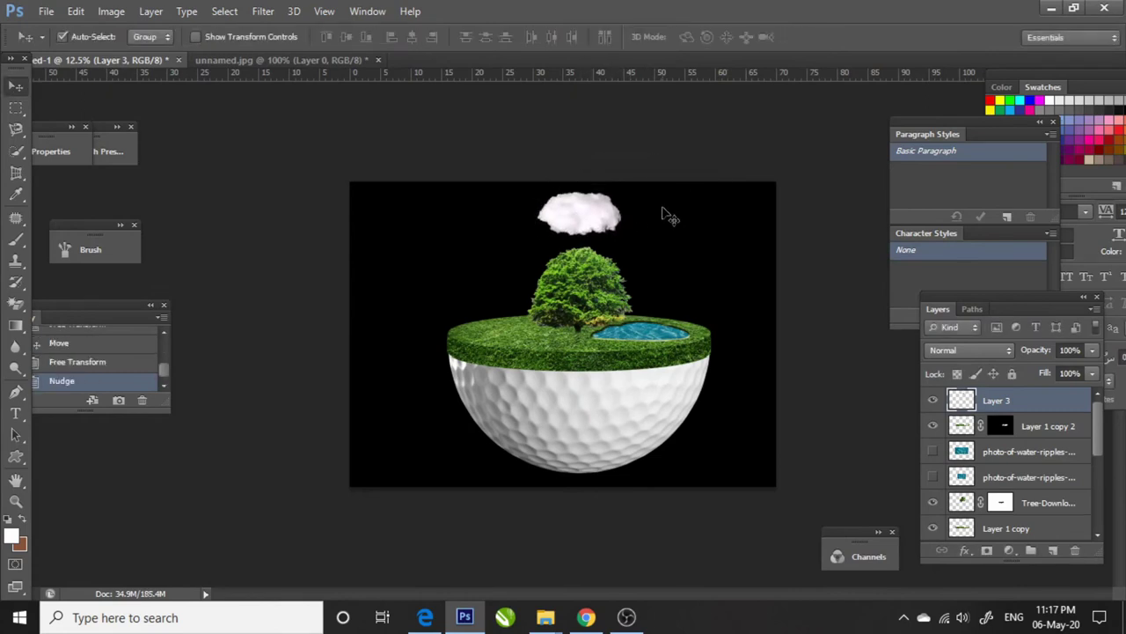
Step: Open the flag clipart and begin a Pen path along the red flag's top edge
{"action": "left_click", "coordinate": [546, 619]}
{"action": "left_click_drag", "start_coordinate": [271, 189], "coordinate": [745, 100]}
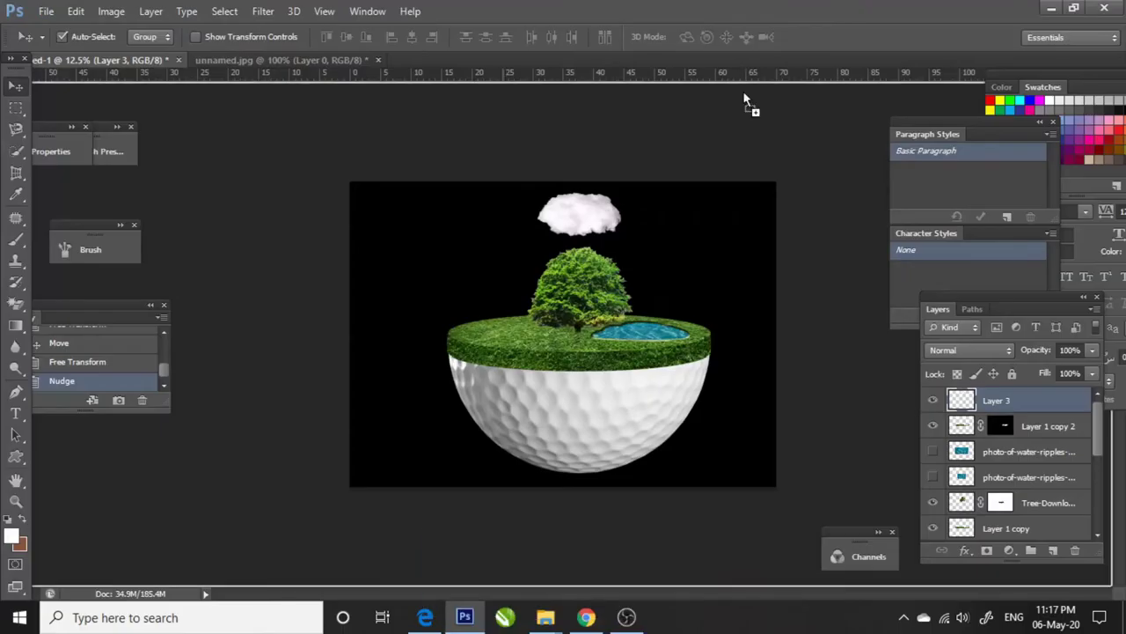
{"action": "key", "text": "z"}
{"action": "left_click", "coordinate": [572, 150]}
{"action": "key", "text": "p"}
{"action": "left_click", "coordinate": [359, 259]}
{"action": "left_click_drag", "start_coordinate": [517, 187], "coordinate": [561, 187]}
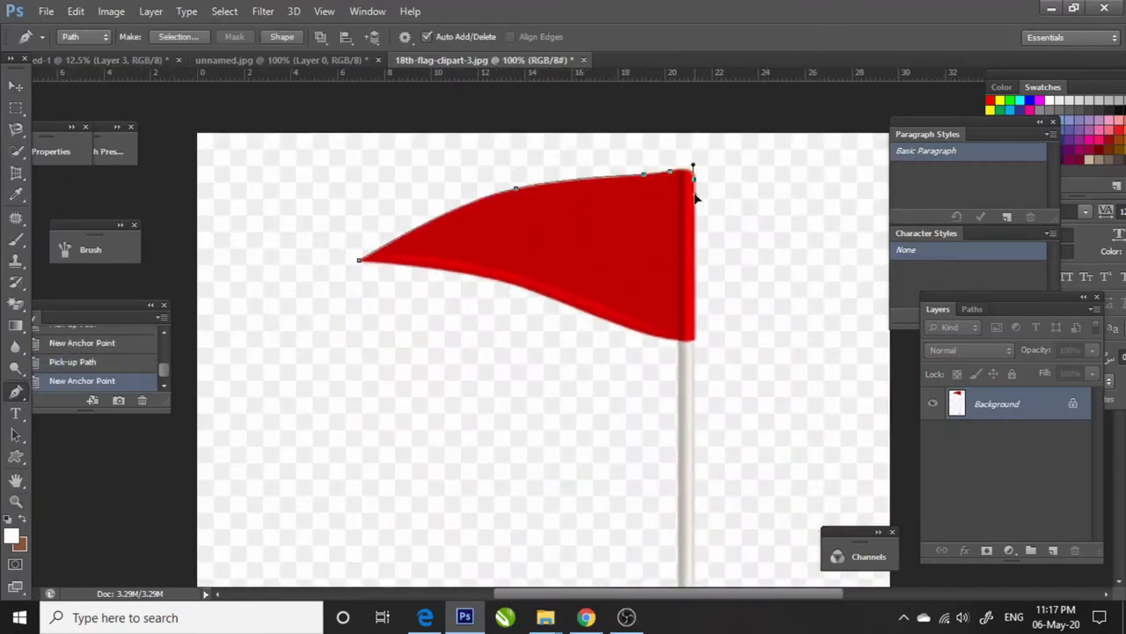
Step: Complete the Pen path around the flag and convert it to a selection
{"action": "left_click", "coordinate": [692, 355]}
{"action": "scroll", "coordinate": [669, 264], "scroll_direction": "down", "scroll_amount": 5}
{"action": "key", "text": "ctrl+minus"}
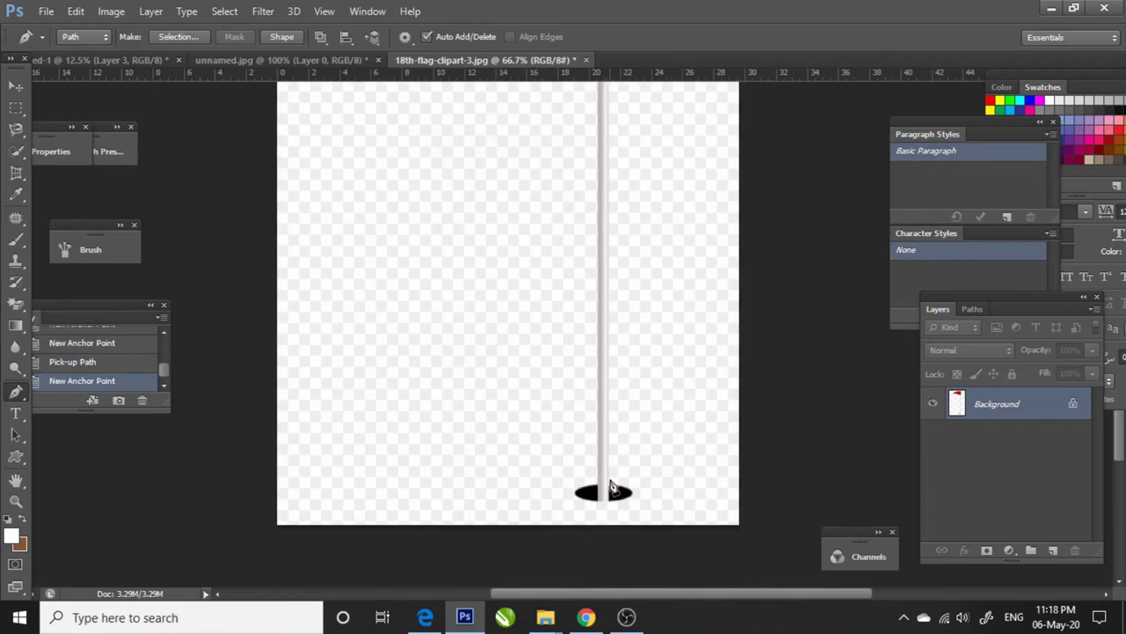
{"action": "scroll", "coordinate": [623, 264], "scroll_direction": "up", "scroll_amount": 5}
{"action": "scroll", "coordinate": [593, 161], "scroll_direction": "up", "scroll_amount": 3}
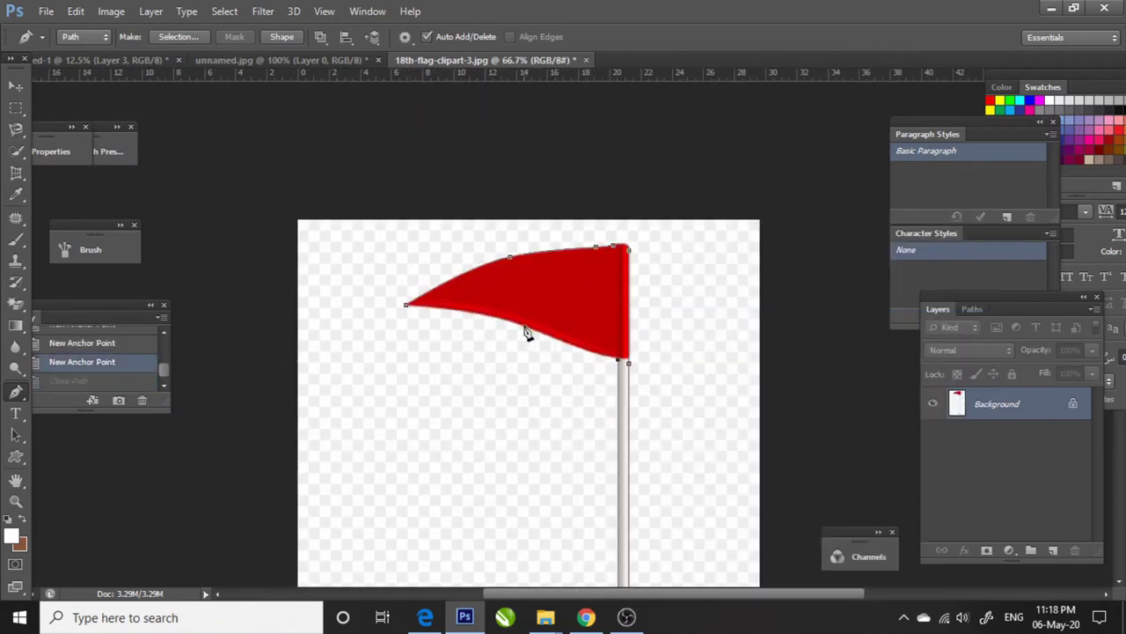
{"action": "left_click", "coordinate": [176, 38]}
{"action": "key", "text": "Return"}
Step: Unlock the clipart background and clear everything outside the flag
{"action": "double_click", "coordinate": [977, 402]}
{"action": "left_click", "coordinate": [699, 194]}
{"action": "key", "text": "Delete"}
{"action": "key", "text": "Delete"}
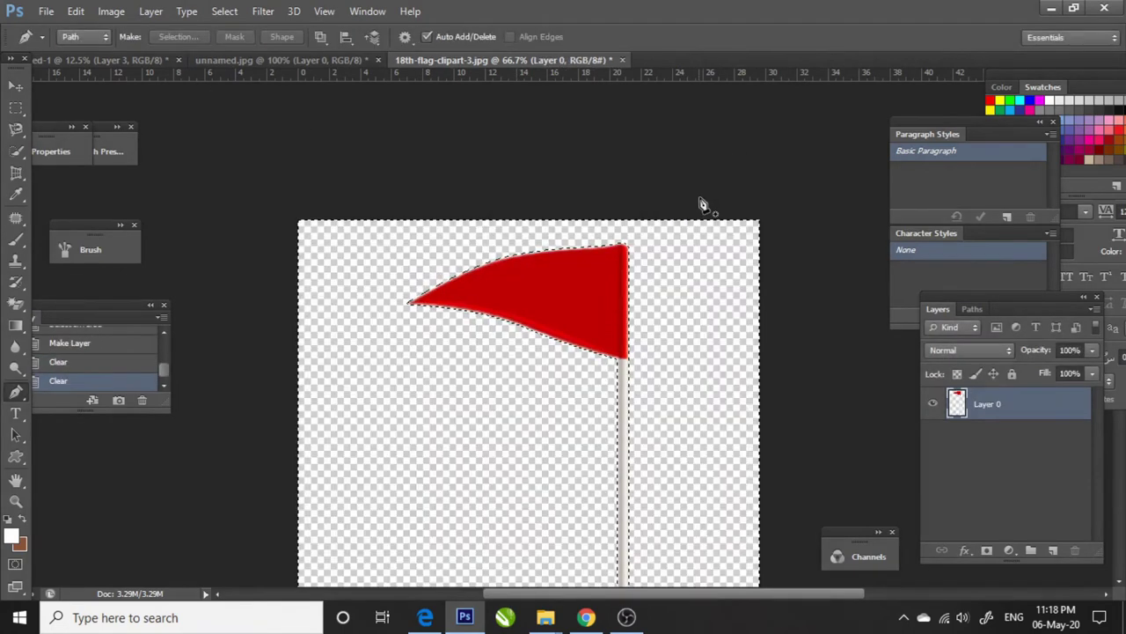
{"action": "key", "text": "ctrl+d"}
Step: Drag the flag into the golf ball document, scale it and place it left on the grass
{"action": "key", "text": "v"}
{"action": "mouse_move", "coordinate": [553, 252]}
{"action": "left_mouse_down"}
{"action": "mouse_move", "coordinate": [198, 147]}
{"action": "mouse_move", "coordinate": [475, 290]}
{"action": "mouse_move", "coordinate": [480, 282]}
{"action": "left_mouse_up"}
{"action": "key", "text": "ctrl+t"}
{"action": "key", "text": "Return"}
{"action": "key", "text": "ctrl+plus"}
{"action": "key", "text": "ctrl+plus"}
{"action": "key", "text": "ctrl+plus"}
{"action": "left_click_drag", "start_coordinate": [357, 185], "coordinate": [370, 198]}
Step: Delete the part of the pole hanging below the grass edge
{"action": "key", "text": "m"}
{"action": "mouse_move", "coordinate": [310, 260]}
{"action": "left_mouse_down"}
{"action": "mouse_move", "coordinate": [404, 367]}
{"action": "mouse_move", "coordinate": [396, 374]}
{"action": "left_mouse_up"}
{"action": "key", "text": "Delete"}
{"action": "key", "text": "ctrl+d"}
Step: Nudge the flag into place on the grass and select the grass disc layer
{"action": "key", "text": "v"}
{"action": "left_click_drag", "start_coordinate": [331, 228], "coordinate": [332, 228]}
{"action": "right_click", "coordinate": [388, 317]}
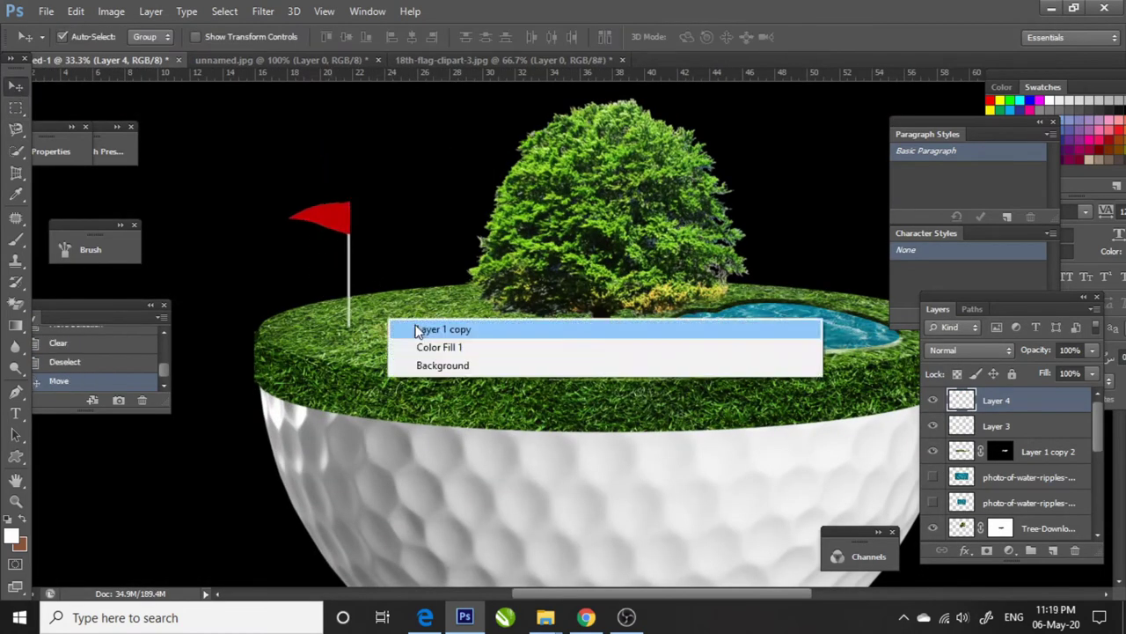
{"action": "left_click", "coordinate": [440, 327]}
{"action": "right_click", "coordinate": [16, 107]}
{"action": "left_click", "coordinate": [62, 114]}
Step: On a new layer, draw a black ellipse on the grass under the flag
{"action": "left_click", "coordinate": [1053, 550]}
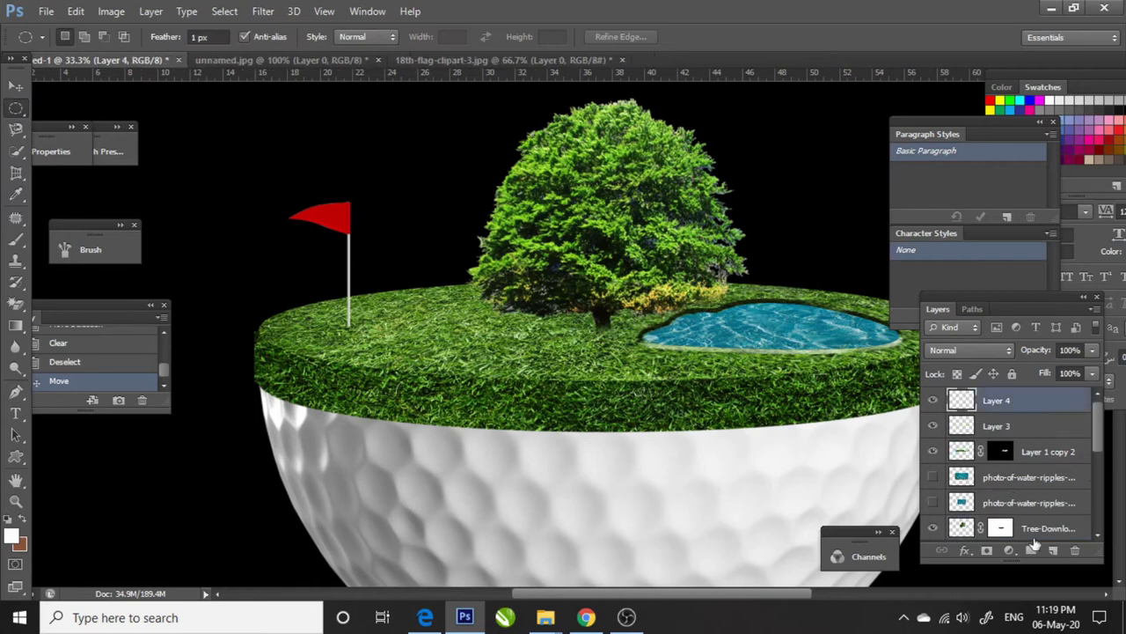
{"action": "right_click", "coordinate": [16, 456]}
{"action": "left_click", "coordinate": [70, 485]}
{"action": "left_click", "coordinate": [152, 36]}
{"action": "left_click", "coordinate": [78, 111]}
{"action": "left_click_drag", "start_coordinate": [307, 333], "coordinate": [343, 345]}
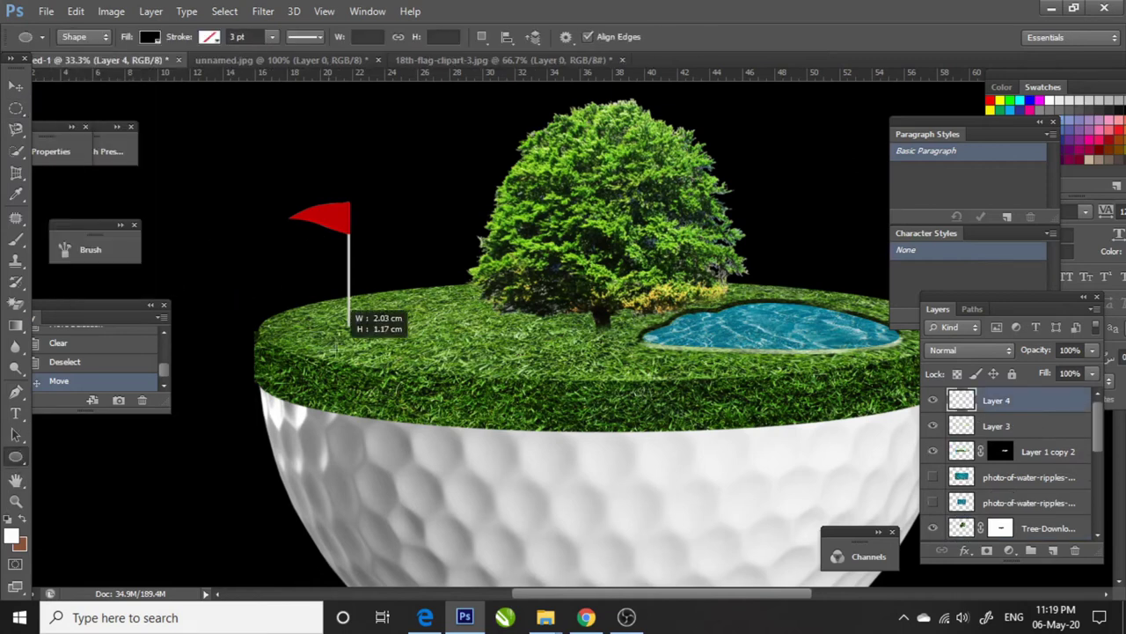
{"action": "left_click", "coordinate": [16, 85]}
Step: Rasterize the black oval, flatten it with Free Transform and position it at the pole's foot
{"action": "scroll", "coordinate": [370, 303], "scroll_direction": "up", "scroll_amount": 2}
{"action": "left_click_drag", "start_coordinate": [301, 378], "coordinate": [360, 351]}
{"action": "right_click", "coordinate": [986, 403]}
{"action": "left_click", "coordinate": [739, 194]}
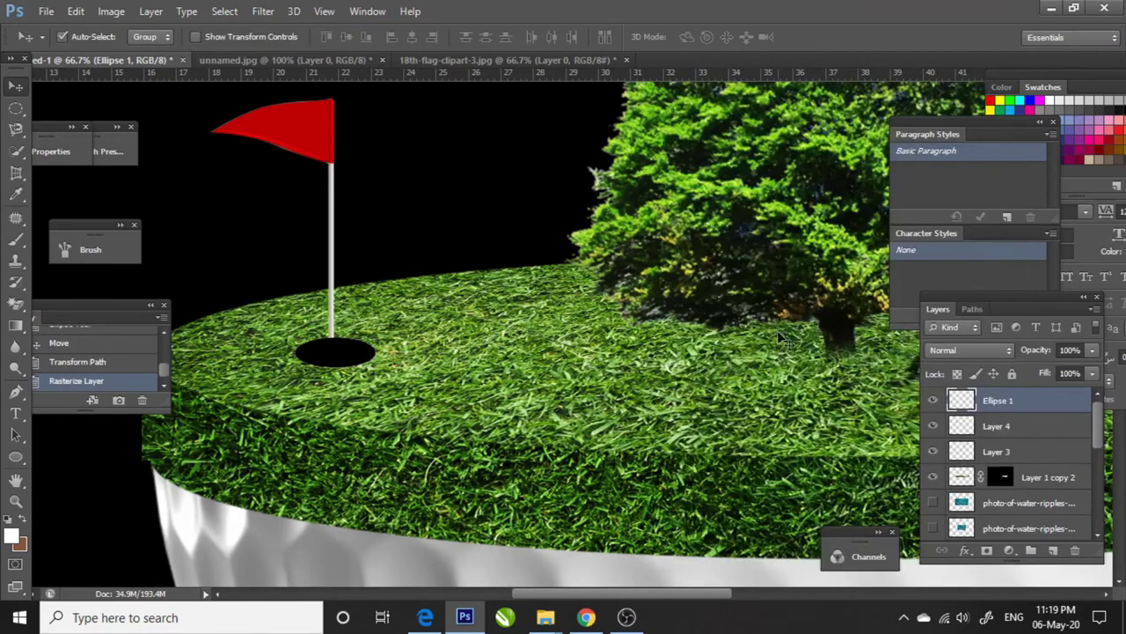
{"action": "key", "text": "ctrl+t"}
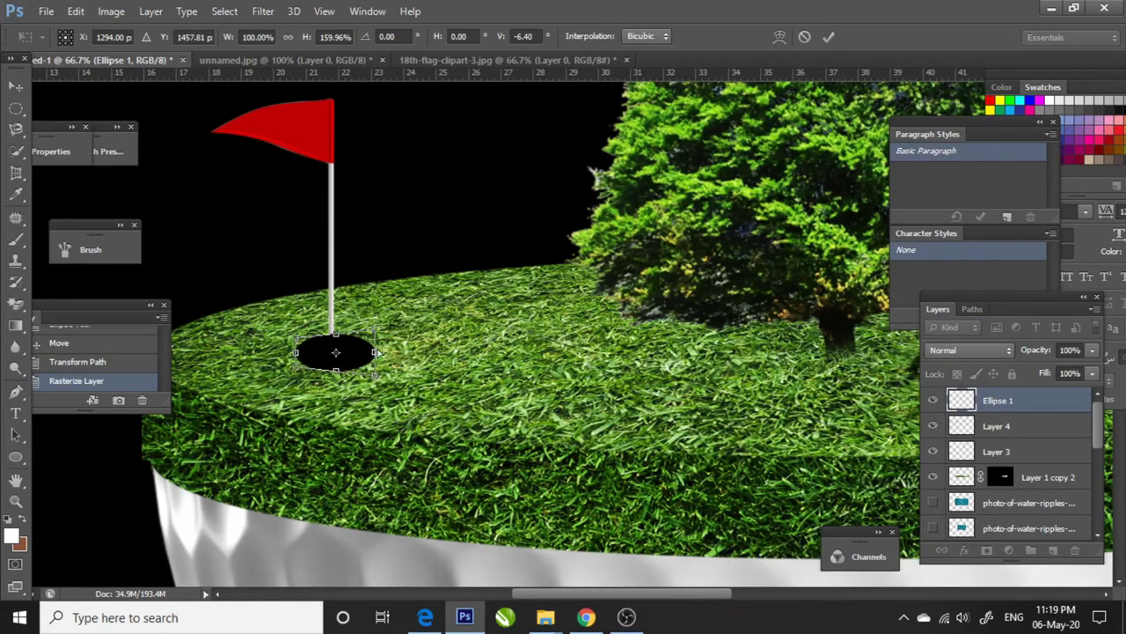
{"action": "key", "text": "Return"}
{"action": "key", "text": "ctrl+minus"}
{"action": "key", "text": "ctrl+minus"}
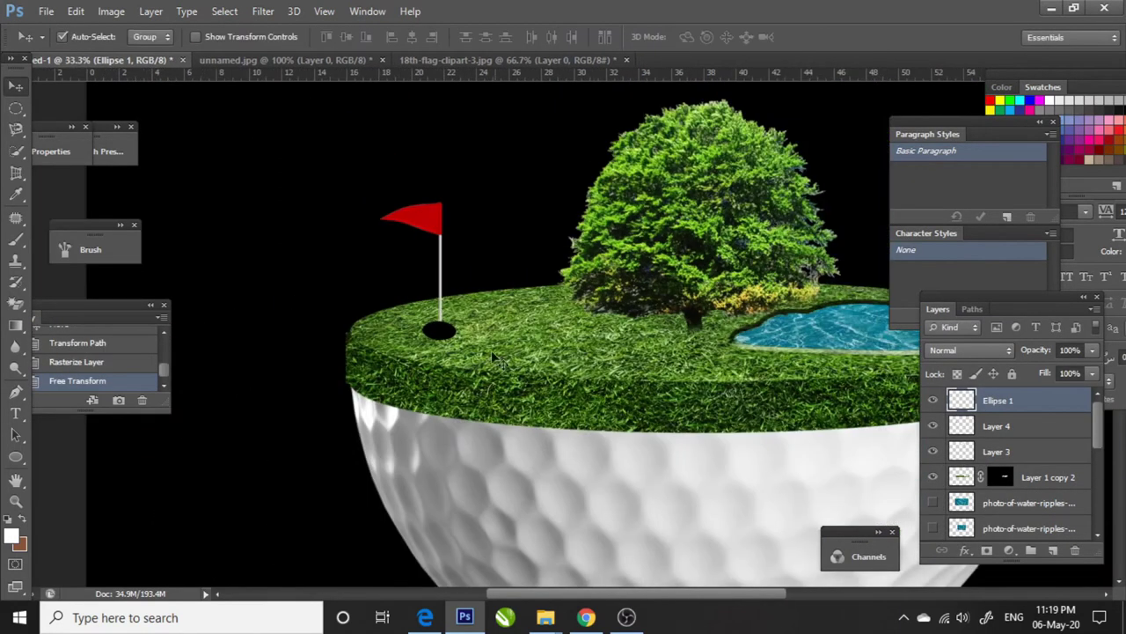
{"action": "key", "text": "ctrl+alt+z"}
{"action": "key", "text": "ctrl+alt+z"}
{"action": "mouse_move", "coordinate": [456, 334]}
{"action": "left_mouse_down"}
{"action": "mouse_move", "coordinate": [410, 333]}
{"action": "mouse_move", "coordinate": [447, 333]}
{"action": "left_mouse_up"}
Step: Move the flag pole's Layer 4 above the hole layer
{"action": "right_click", "coordinate": [442, 231]}
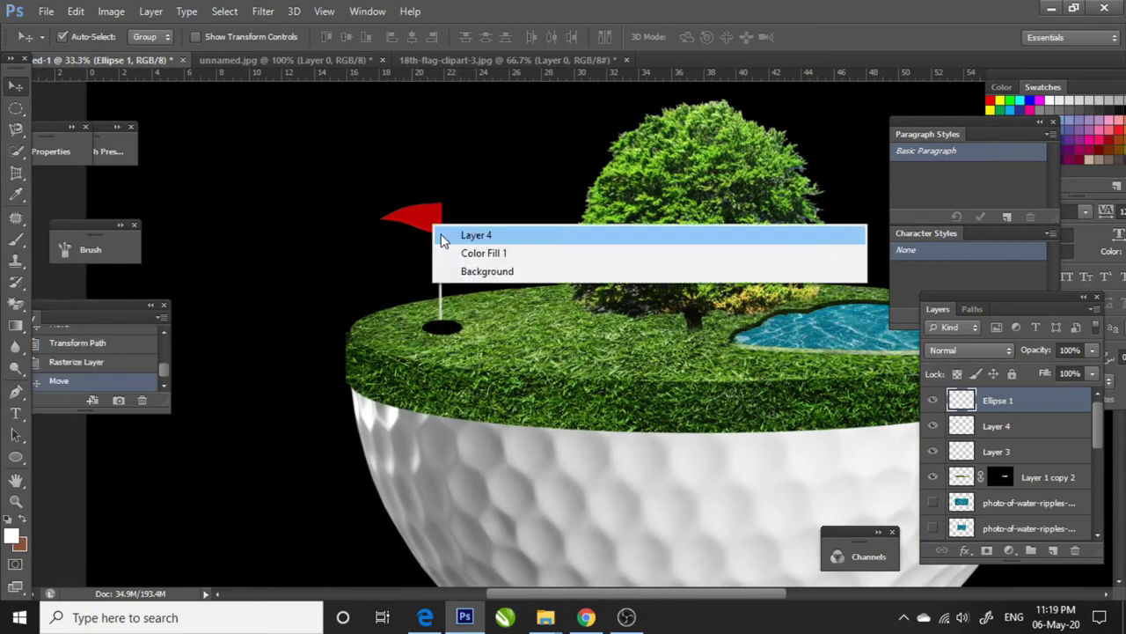
{"action": "left_click", "coordinate": [465, 231]}
{"action": "left_click_drag", "start_coordinate": [995, 426], "coordinate": [975, 393]}
{"action": "right_click", "coordinate": [451, 328]}
{"action": "left_click", "coordinate": [444, 242]}
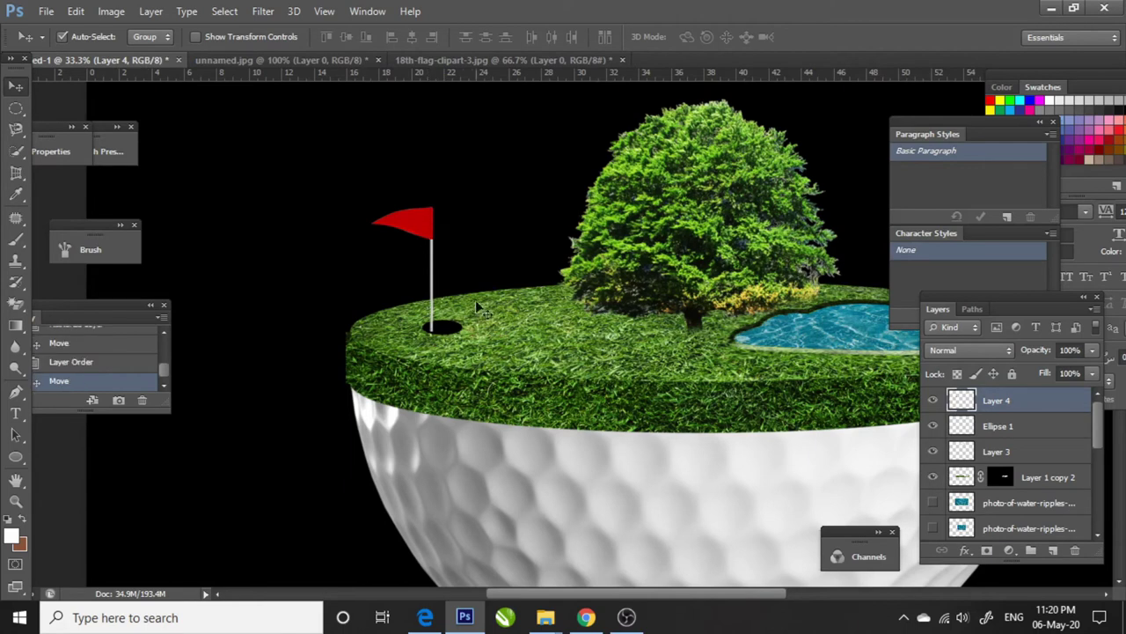
Step: Load the oval hole as a selection and select the grass disc layer
{"action": "right_click", "coordinate": [505, 294]}
{"action": "left_click", "coordinate": [528, 343]}
{"action": "right_click", "coordinate": [519, 327]}
{"action": "left_click", "coordinate": [546, 370]}
{"action": "left_click", "coordinate": [962, 400], "text": "ctrl"}
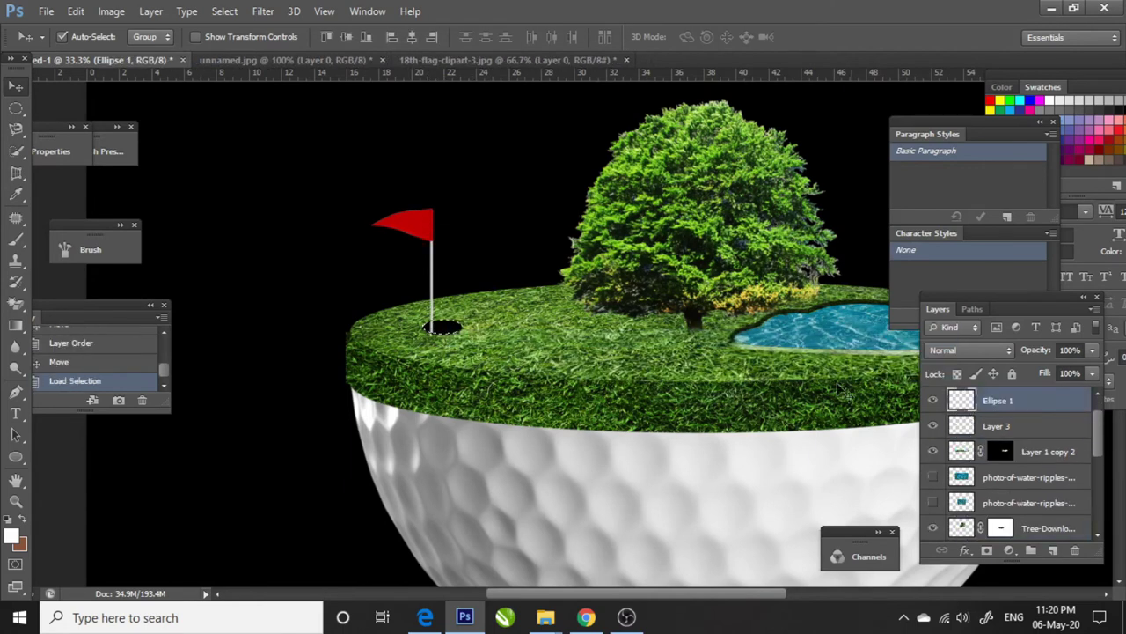
Step: Raise the copied grass piece to the top of the stack and apply Bevel & Emboss
{"action": "key", "text": "m"}
{"action": "key", "text": "v"}
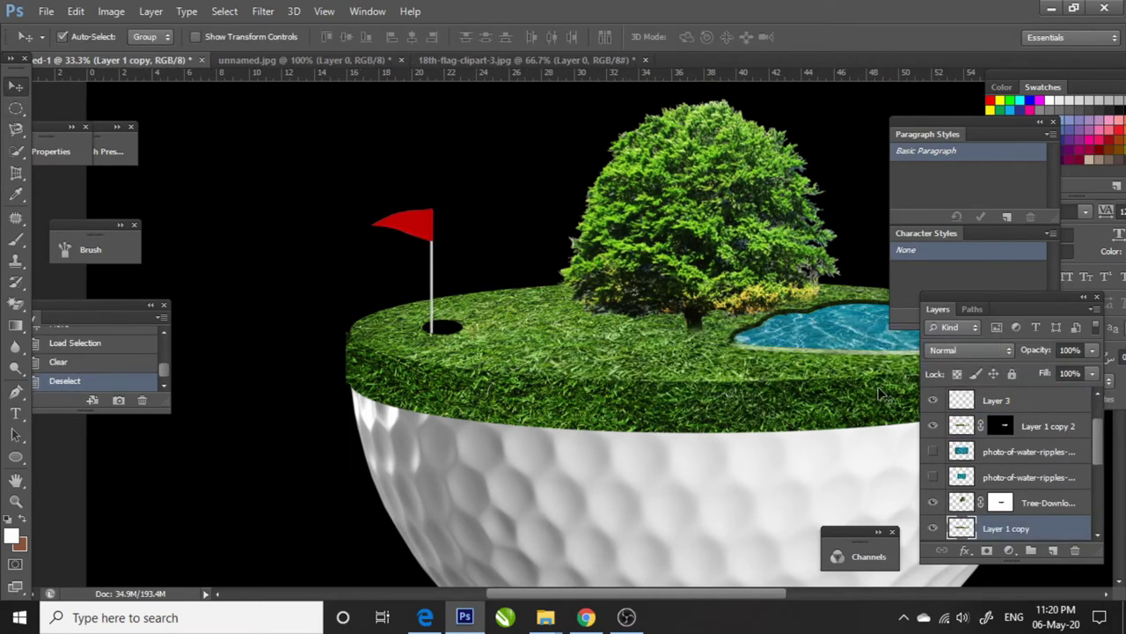
{"action": "left_click_drag", "start_coordinate": [968, 526], "coordinate": [968, 401]}
{"action": "left_click_drag", "start_coordinate": [551, 321], "coordinate": [551, 219]}
{"action": "right_click", "coordinate": [1010, 400]}
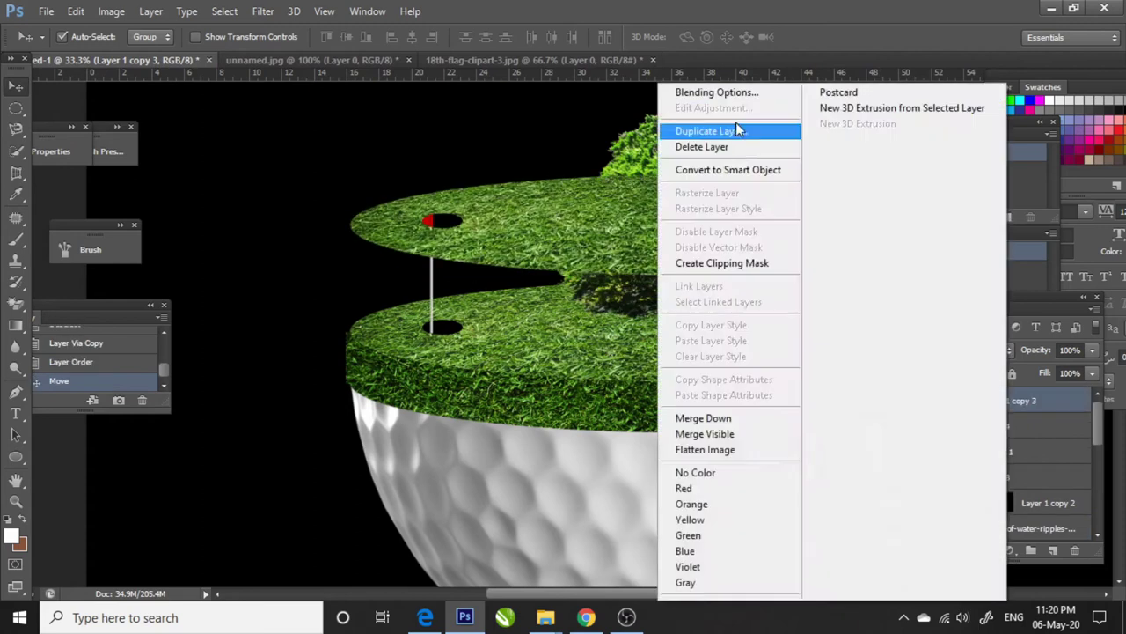
{"action": "left_click", "coordinate": [730, 93]}
{"action": "left_click_drag", "start_coordinate": [469, 80], "coordinate": [673, 75]}
{"action": "left_click", "coordinate": [563, 140]}
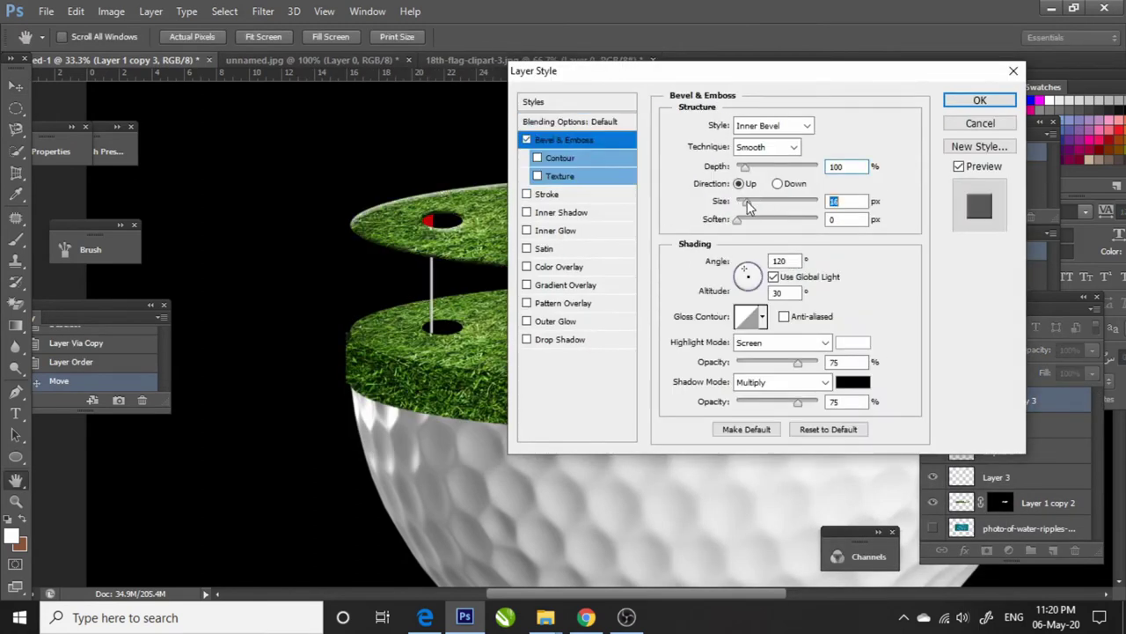
{"action": "left_click", "coordinate": [979, 101]}
Step: Rasterize the bevelled grass copy, add an inverted mask and paint the hole's rim in
{"action": "left_click_drag", "start_coordinate": [563, 212], "coordinate": [563, 313]}
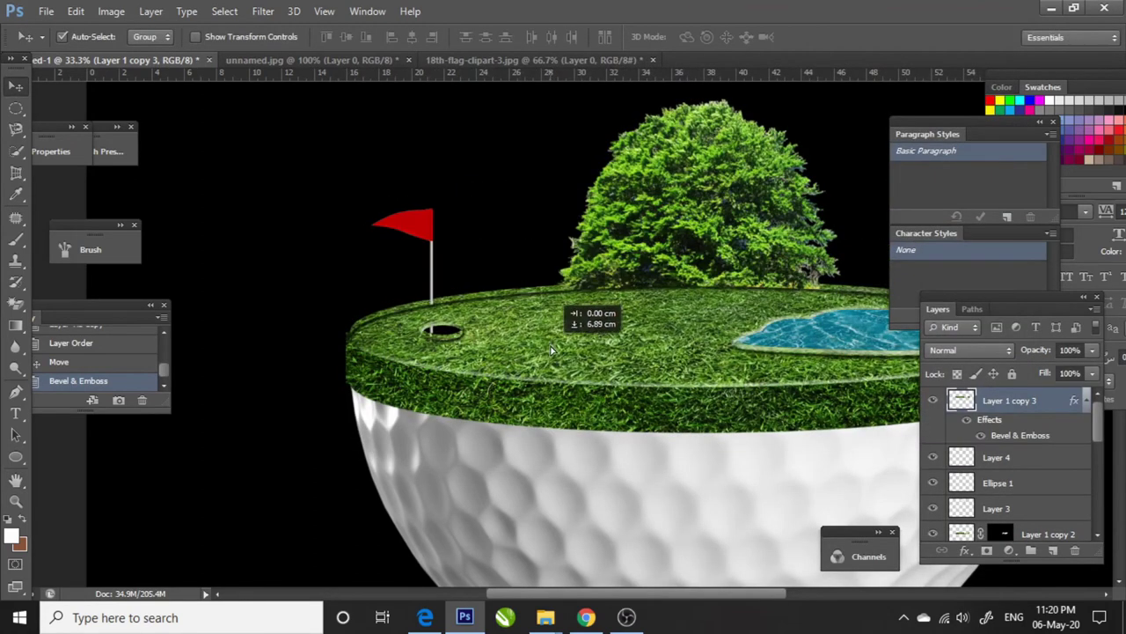
{"action": "right_click", "coordinate": [1009, 400]}
{"action": "left_click", "coordinate": [686, 231]}
{"action": "left_click", "coordinate": [986, 550]}
{"action": "key", "text": "ctrl+i"}
{"action": "key", "text": "z"}
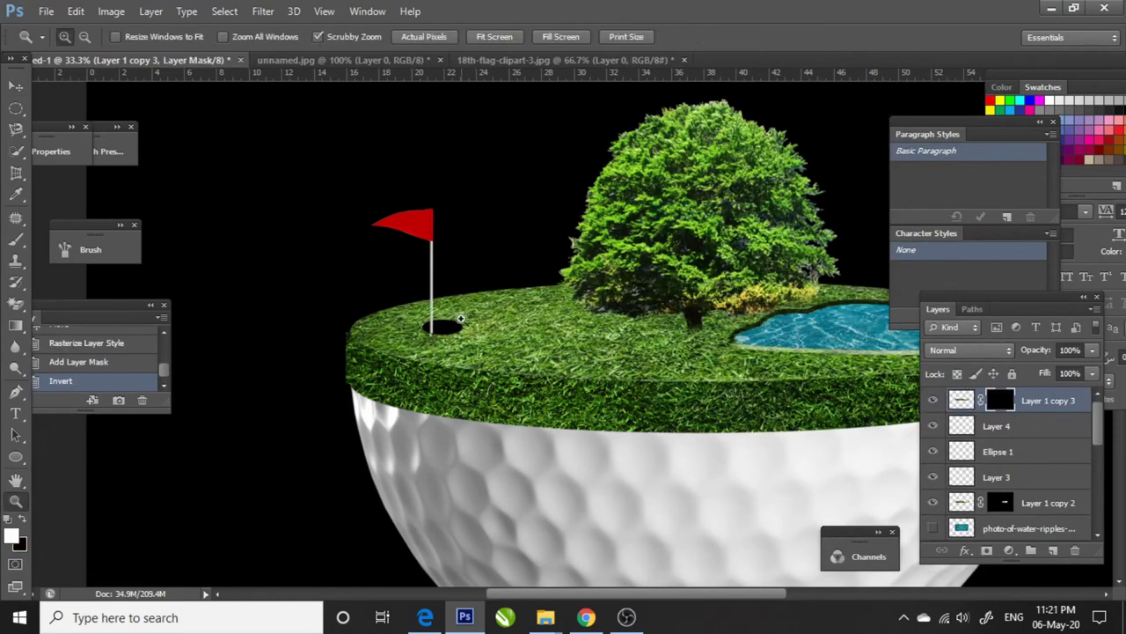
{"action": "left_click", "coordinate": [429, 328]}
{"action": "key", "text": "b"}
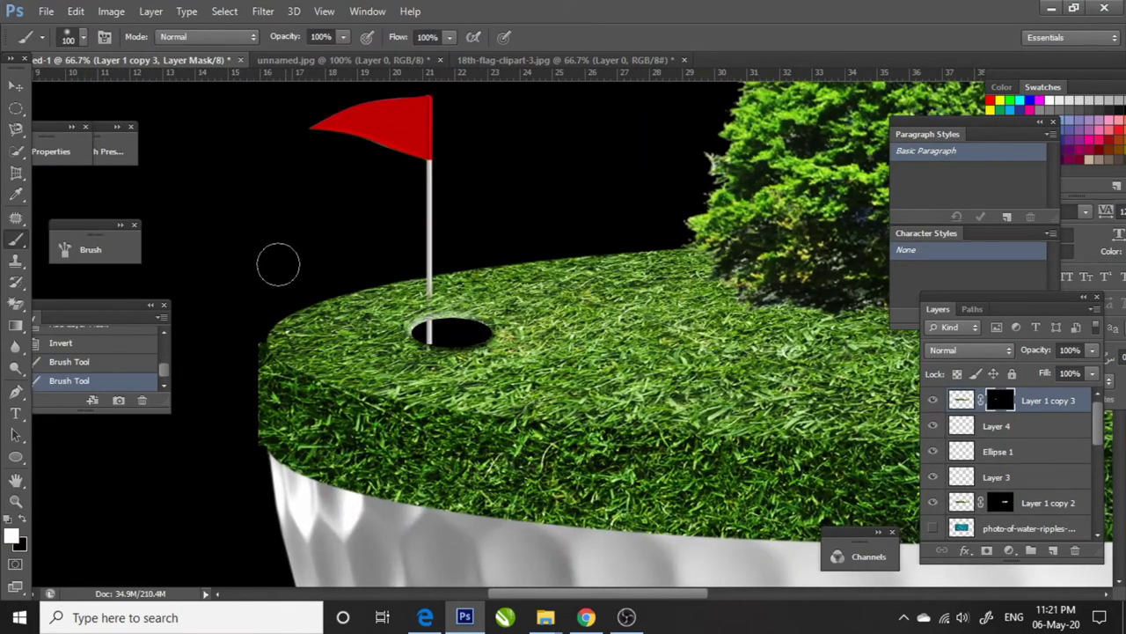
Step: Move the flag pole's Layer 4 to the top and transform it to sink into the hole
{"action": "key", "text": "v"}
{"action": "left_click_drag", "start_coordinate": [997, 426], "coordinate": [998, 391]}
{"action": "key", "text": "z"}
{"action": "left_click", "coordinate": [427, 338]}
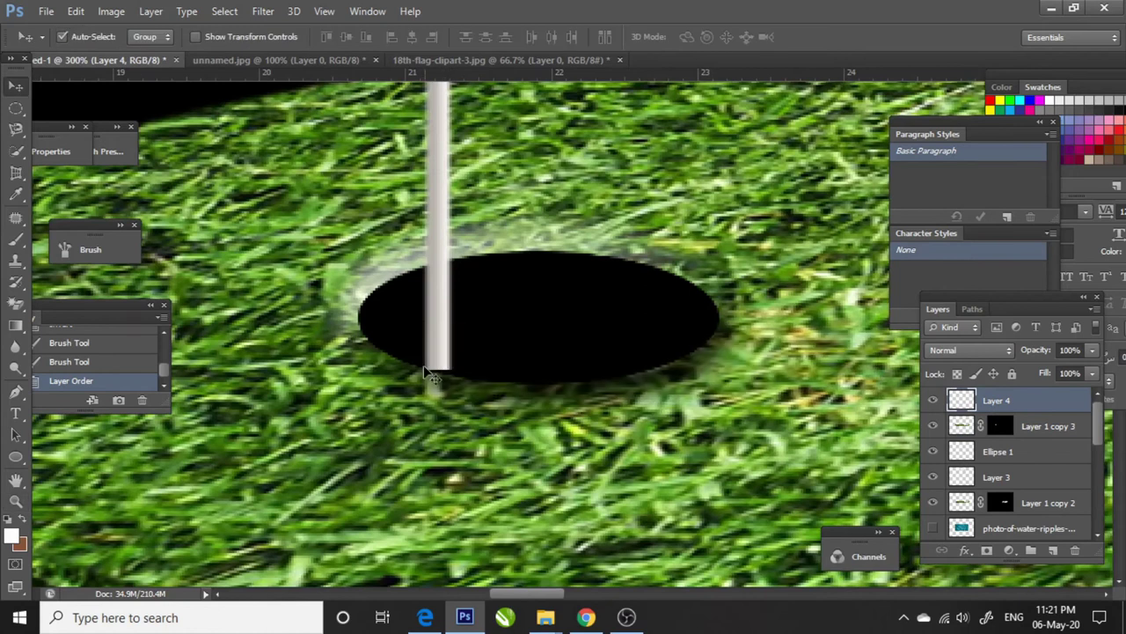
{"action": "key", "text": "ctrl+t"}
{"action": "key", "text": "Return"}
{"action": "key", "text": "ctrl+0"}
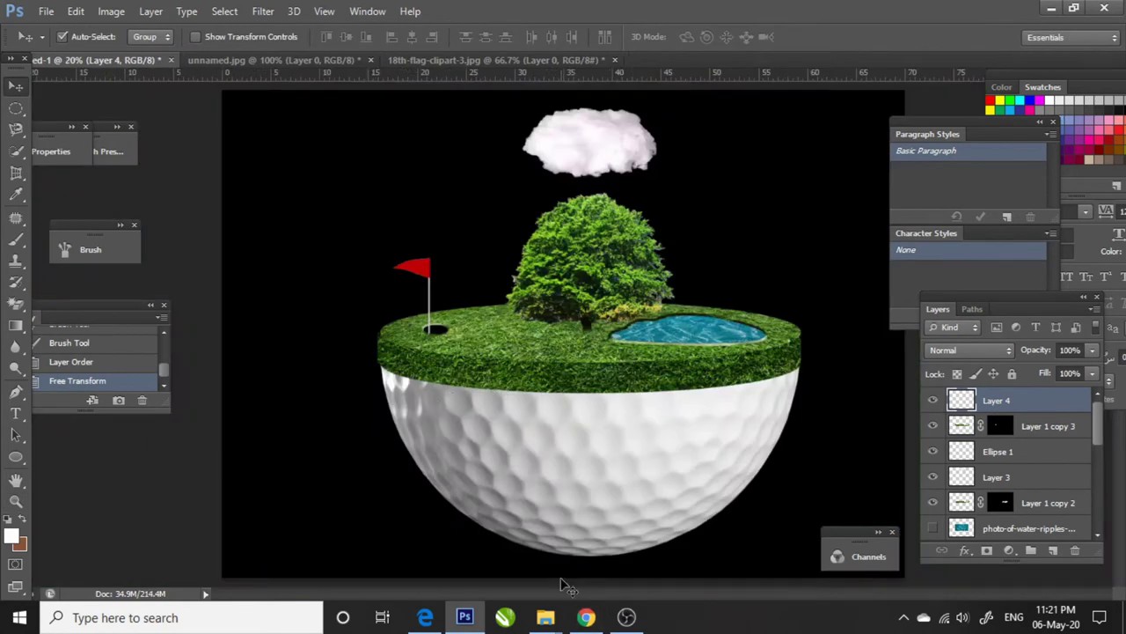
Step: Drop the golf ball image beside the flag hole, shrink it, and duplicate the tree layer
{"action": "left_click", "coordinate": [545, 617]}
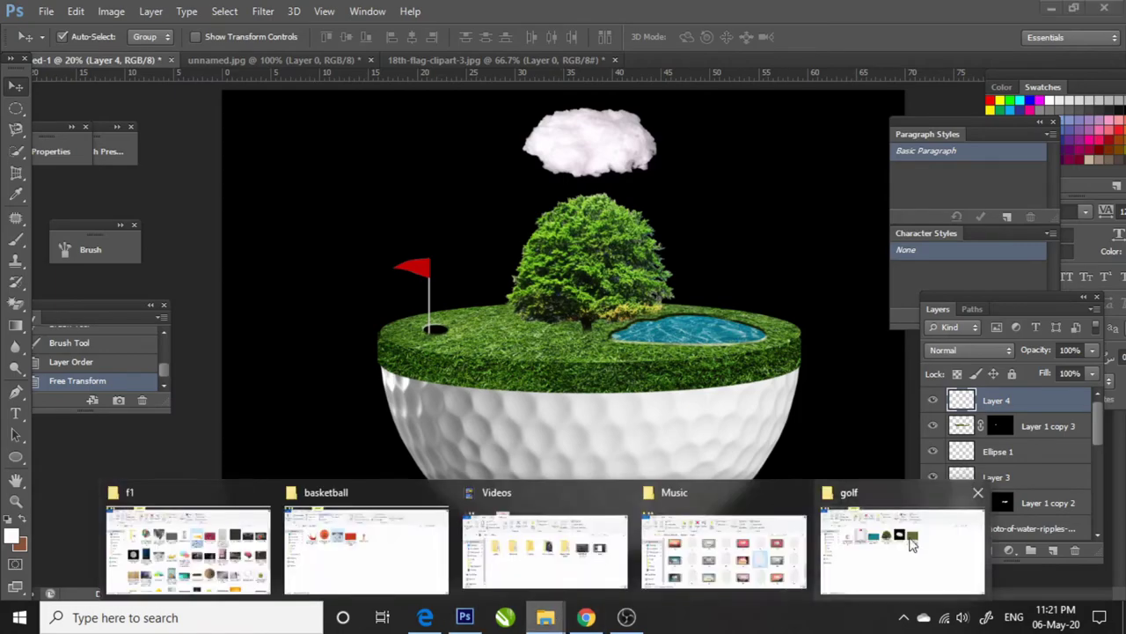
{"action": "left_click", "coordinate": [880, 553]}
{"action": "mouse_move", "coordinate": [189, 206]}
{"action": "left_mouse_down"}
{"action": "mouse_move", "coordinate": [262, 172]}
{"action": "mouse_move", "coordinate": [562, 333]}
{"action": "left_mouse_up"}
{"action": "key", "text": "Return"}
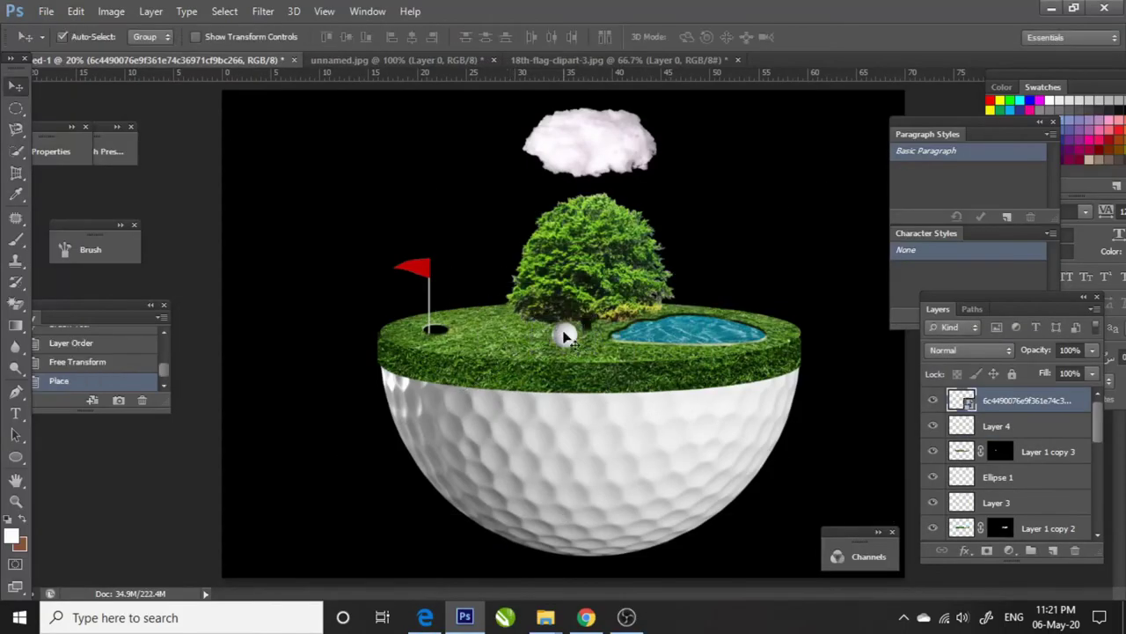
{"action": "left_click_drag", "start_coordinate": [481, 336], "coordinate": [481, 332]}
{"action": "key", "text": "ctrl+t"}
{"action": "key", "text": "Return"}
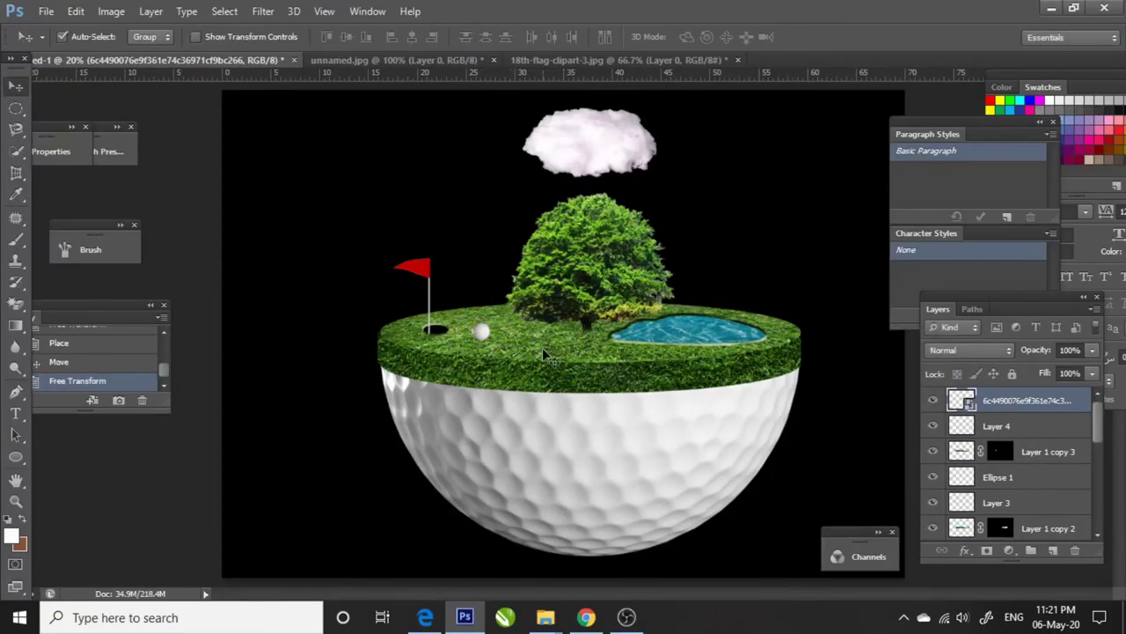
{"action": "left_click", "coordinate": [605, 283]}
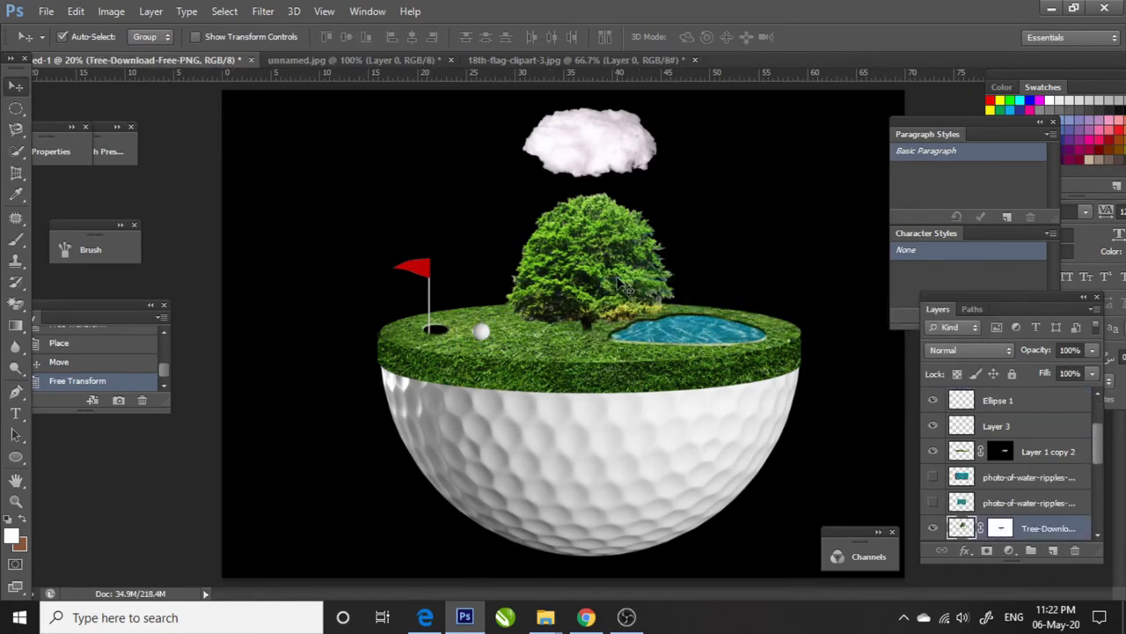
{"action": "key", "text": "ctrl+j"}
Step: Apply the tree copy's layer mask and give the copy a black Color Overlay
{"action": "right_click", "coordinate": [1002, 480]}
{"action": "left_click", "coordinate": [956, 310]}
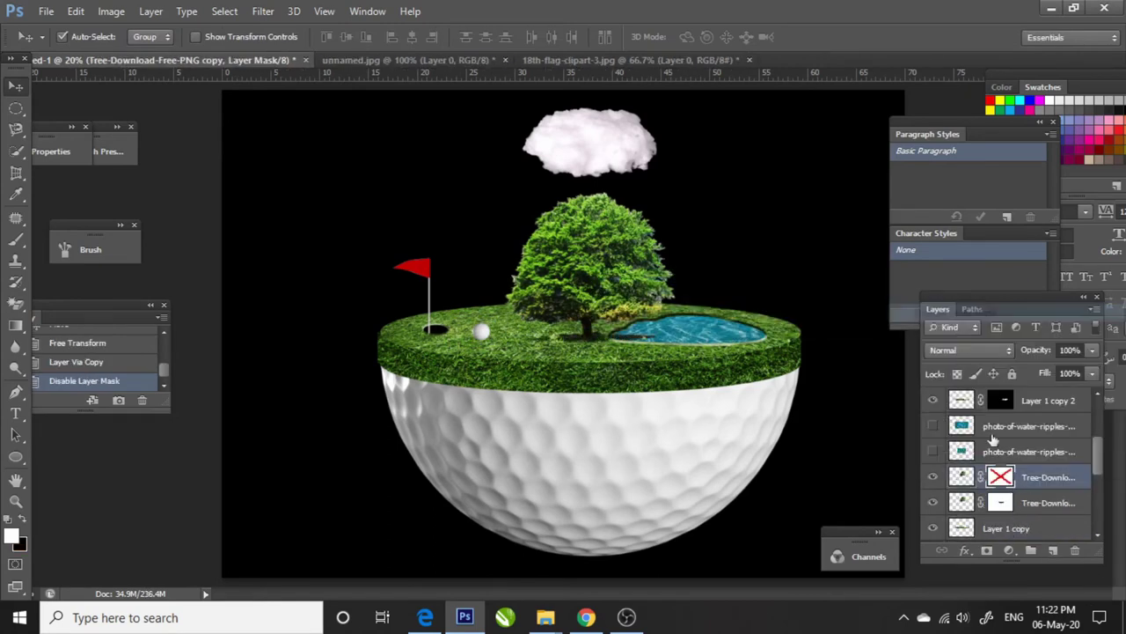
{"action": "key", "text": "ctrl+z"}
{"action": "right_click", "coordinate": [1002, 480]}
{"action": "left_click", "coordinate": [953, 352]}
{"action": "right_click", "coordinate": [1030, 477]}
{"action": "left_click", "coordinate": [717, 94]}
{"action": "left_click", "coordinate": [559, 267]}
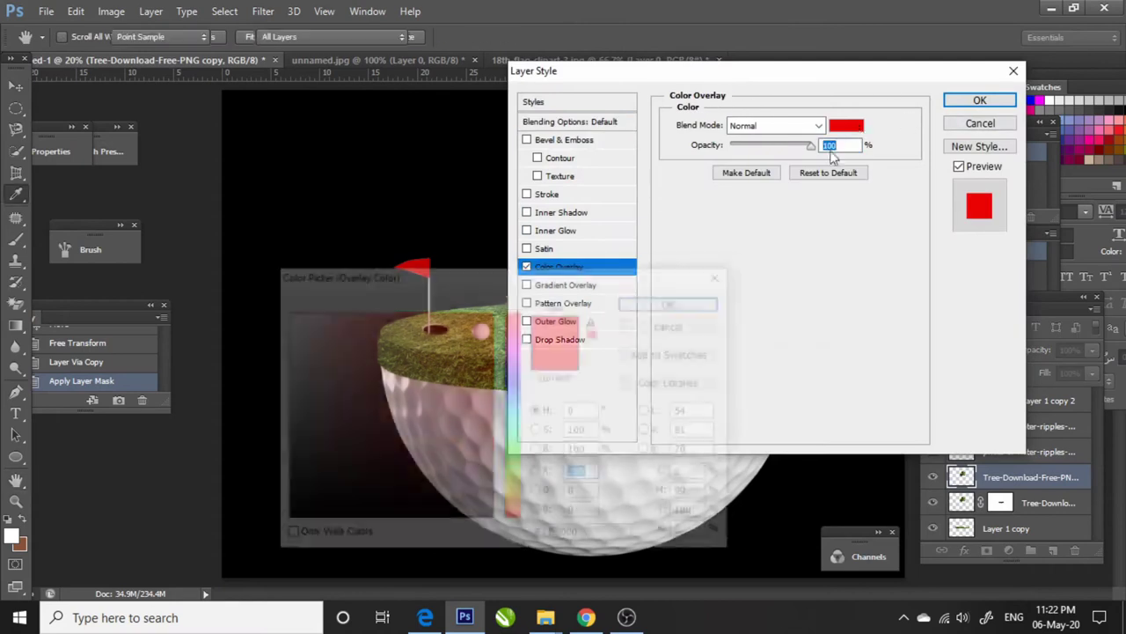
{"action": "left_click", "coordinate": [846, 125]}
{"action": "left_click", "coordinate": [980, 102]}
Step: Try moving, flipping and skewing the black tree below the grass edge, then cancel the transform
{"action": "key", "text": "ctrl+t"}
{"action": "left_click_drag", "start_coordinate": [593, 271], "coordinate": [591, 392]}
{"action": "right_click", "coordinate": [592, 391]}
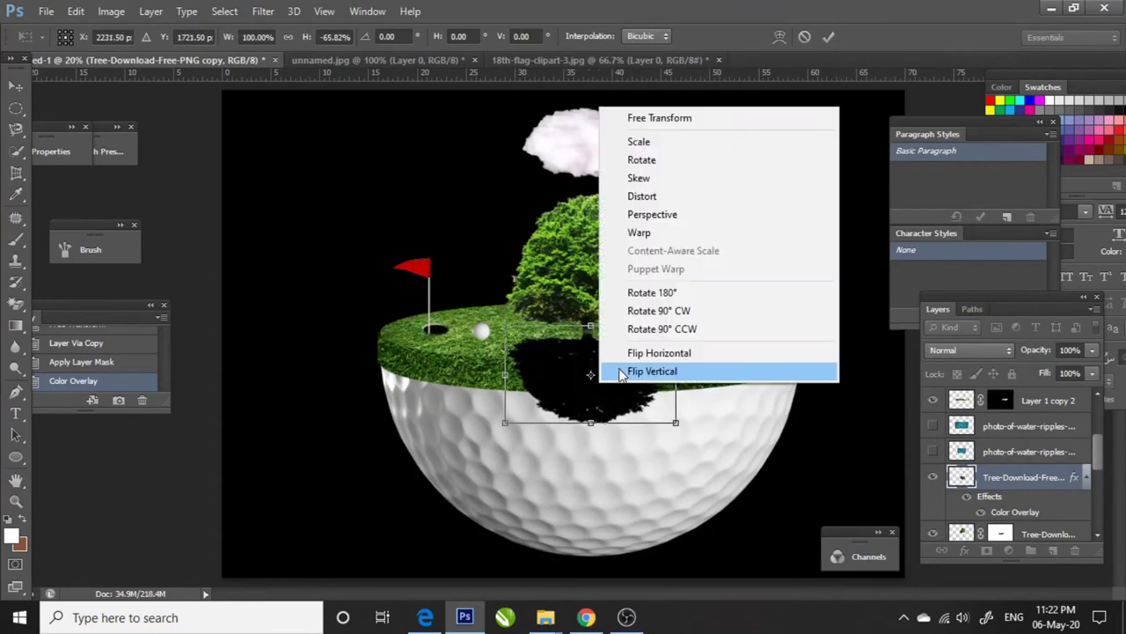
{"action": "left_click", "coordinate": [623, 374]}
{"action": "left_click_drag", "start_coordinate": [682, 422], "coordinate": [689, 429]}
{"action": "right_click", "coordinate": [608, 427]}
{"action": "left_click", "coordinate": [643, 189]}
{"action": "left_click_drag", "start_coordinate": [591, 423], "coordinate": [658, 410]}
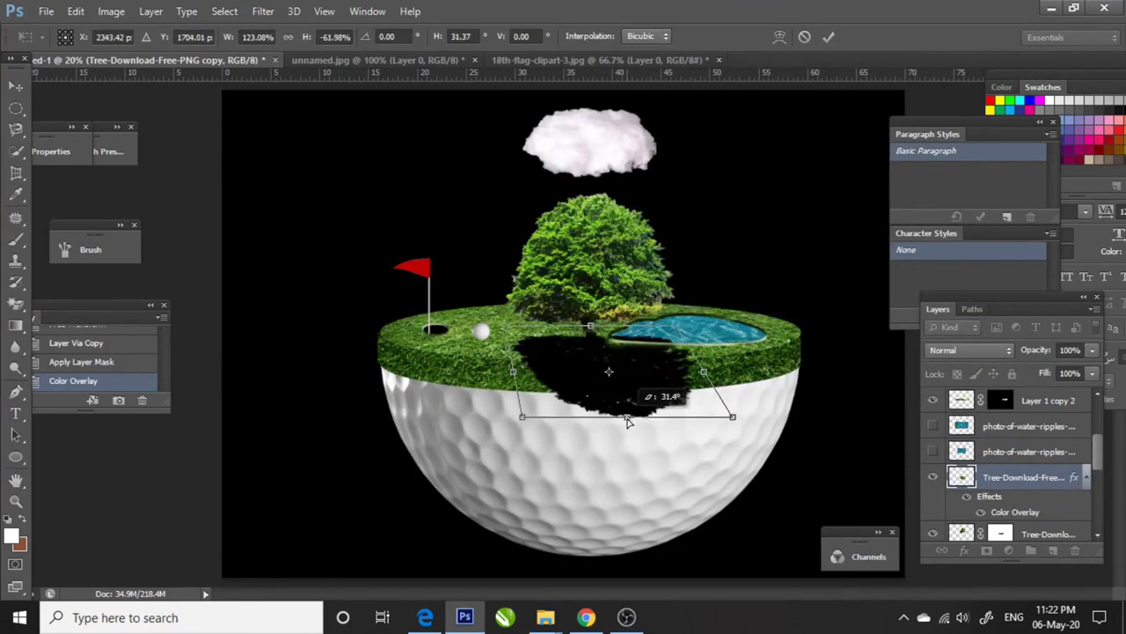
{"action": "key", "text": "Escape"}
Step: Move the black tree below the grass, flip it vertically and slant it across the ball
{"action": "key", "text": "ctrl+t"}
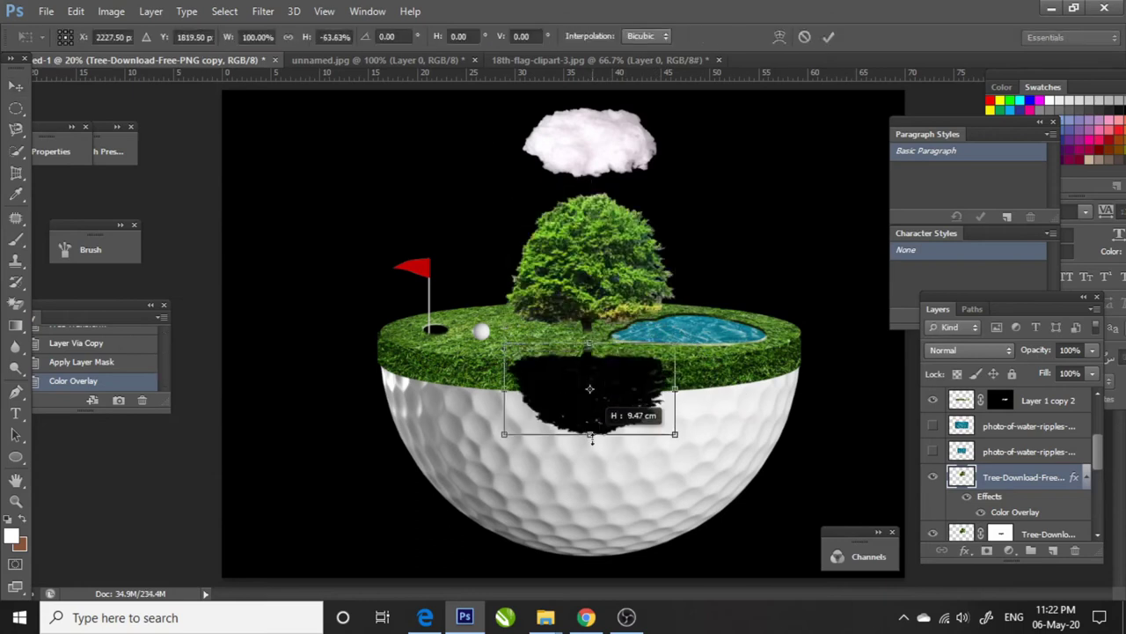
{"action": "left_click_drag", "start_coordinate": [651, 227], "coordinate": [603, 374]}
{"action": "right_click", "coordinate": [603, 374]}
{"action": "left_click_drag", "start_coordinate": [735, 417], "coordinate": [649, 398]}
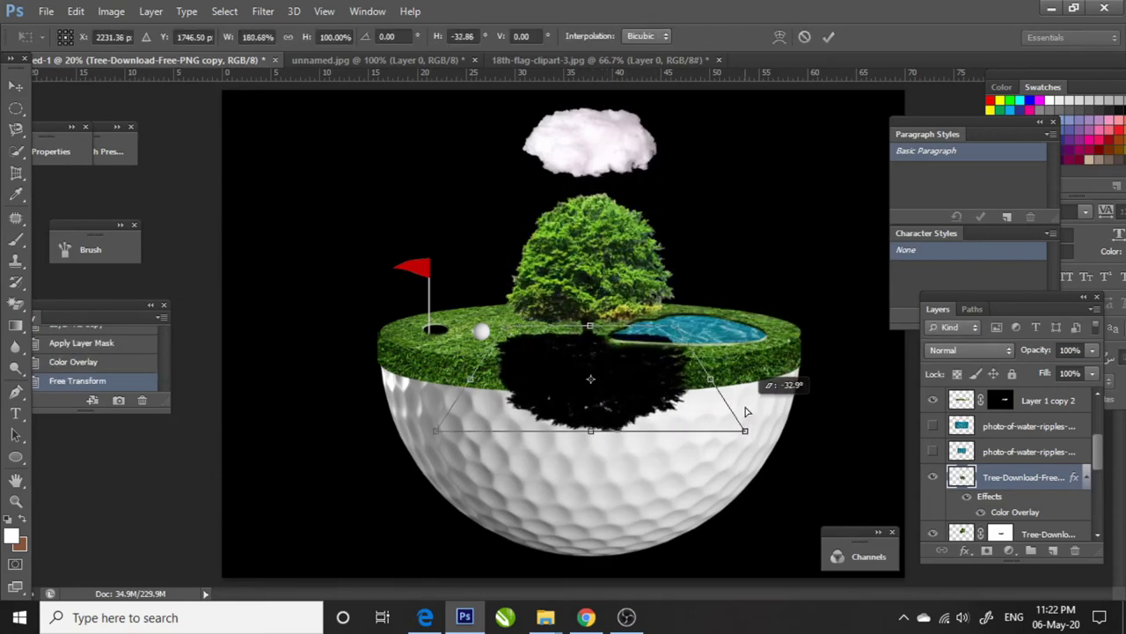
{"action": "key", "text": "Return"}
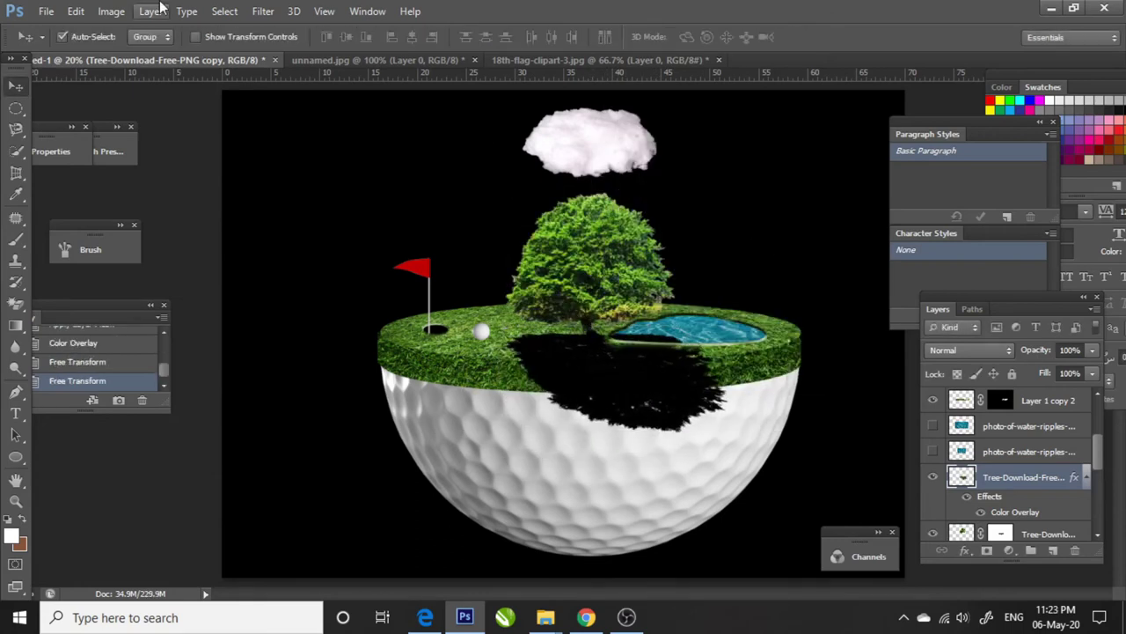
Step: Soften the tree shadow with Gaussian Blur and lower its opacity to 33%
{"action": "left_click", "coordinate": [263, 10]}
{"action": "left_click", "coordinate": [546, 275]}
{"action": "left_click_drag", "start_coordinate": [280, 366], "coordinate": [319, 360]}
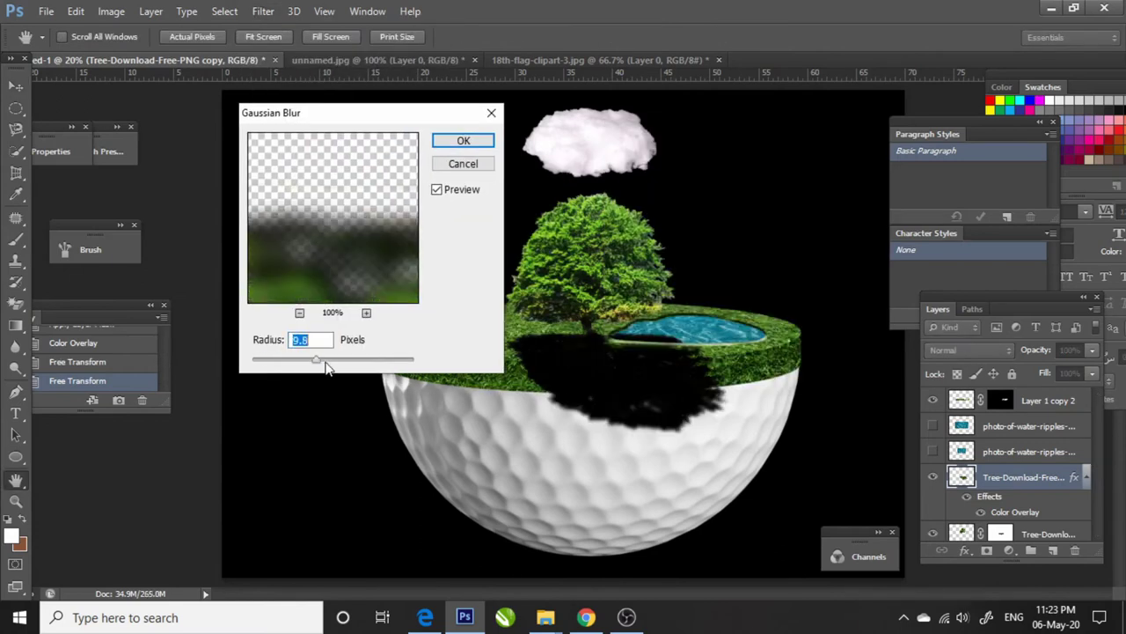
{"action": "key", "text": "Return"}
{"action": "key", "text": "v"}
{"action": "left_click_drag", "start_coordinate": [1093, 349], "coordinate": [1041, 375]}
{"action": "key", "text": "z"}
{"action": "key", "text": "ctrl+plus"}
{"action": "key", "text": "ctrl+plus"}
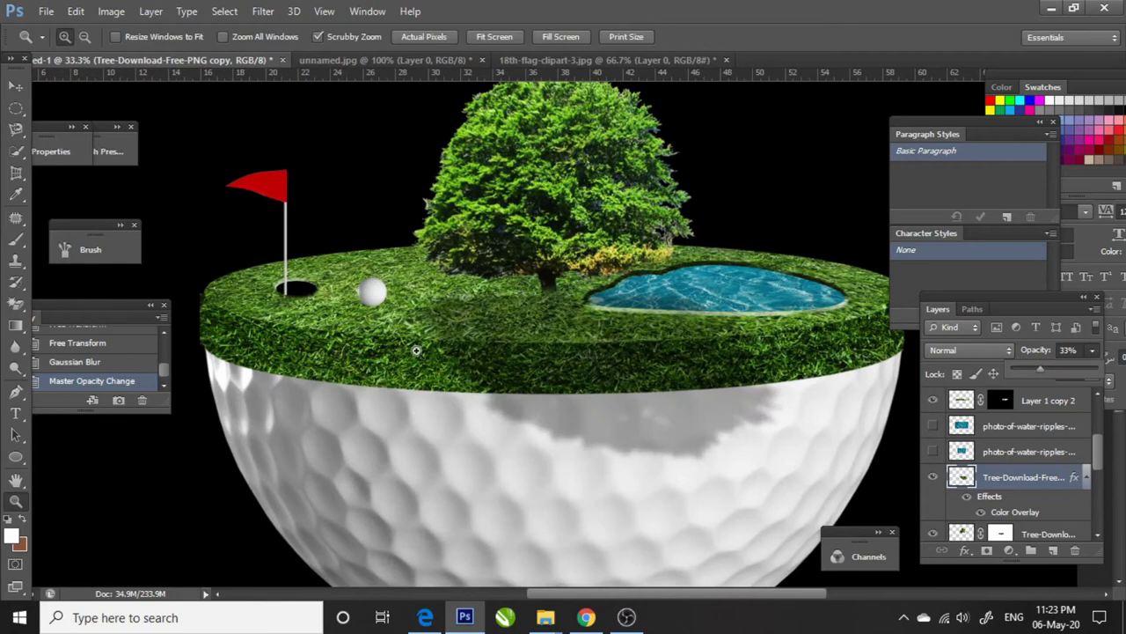
Step: Draw a pen path along the disc's front edge and ball rim and make it a selection
{"action": "key", "text": "p"}
{"action": "left_click", "coordinate": [555, 361]}
{"action": "scroll", "coordinate": [555, 361], "scroll_direction": "right", "scroll_amount": 3}
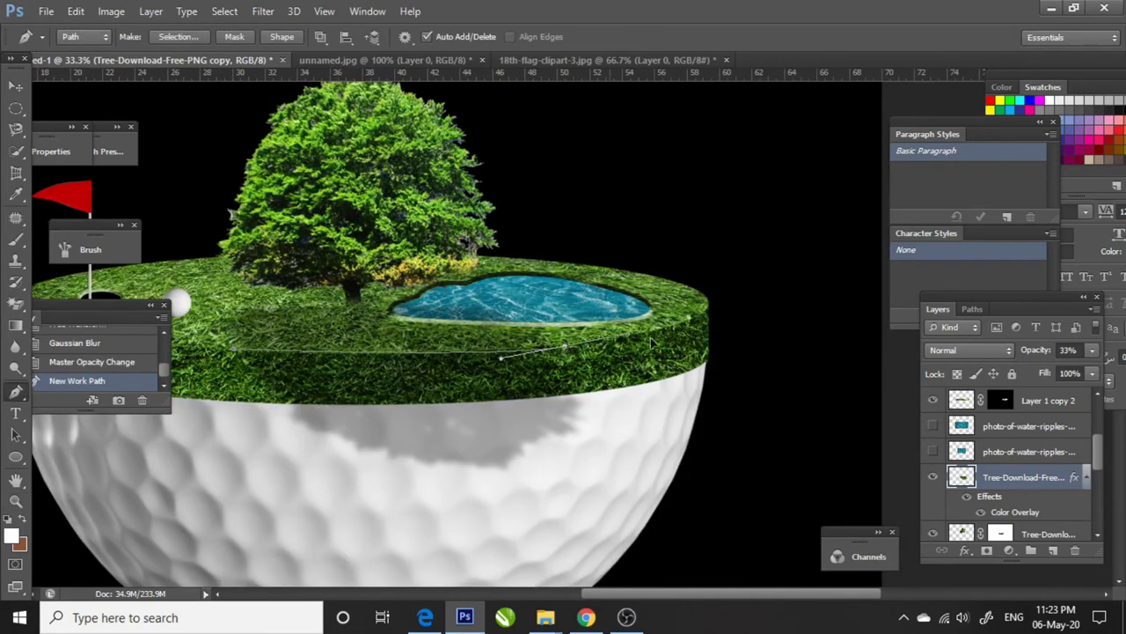
{"action": "left_click_drag", "start_coordinate": [652, 344], "coordinate": [701, 334]}
{"action": "left_click", "coordinate": [564, 348]}
{"action": "left_click_drag", "start_coordinate": [567, 397], "coordinate": [440, 403]}
{"action": "scroll", "coordinate": [328, 407], "scroll_direction": "left", "scroll_amount": 2}
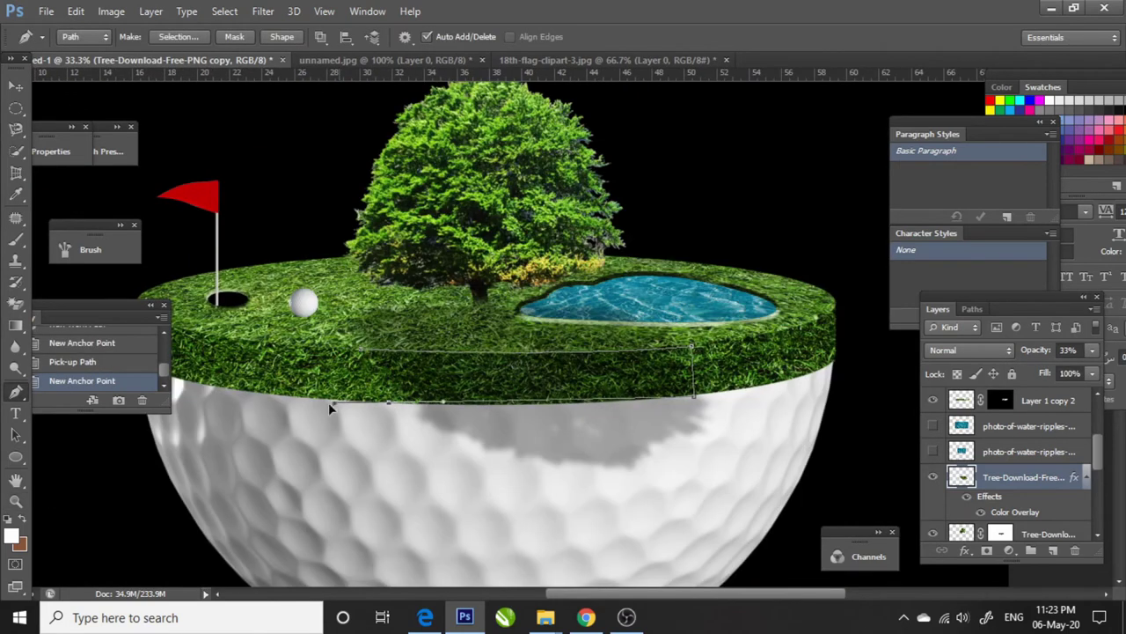
{"action": "right_click", "coordinate": [435, 198]}
{"action": "left_click", "coordinate": [506, 297]}
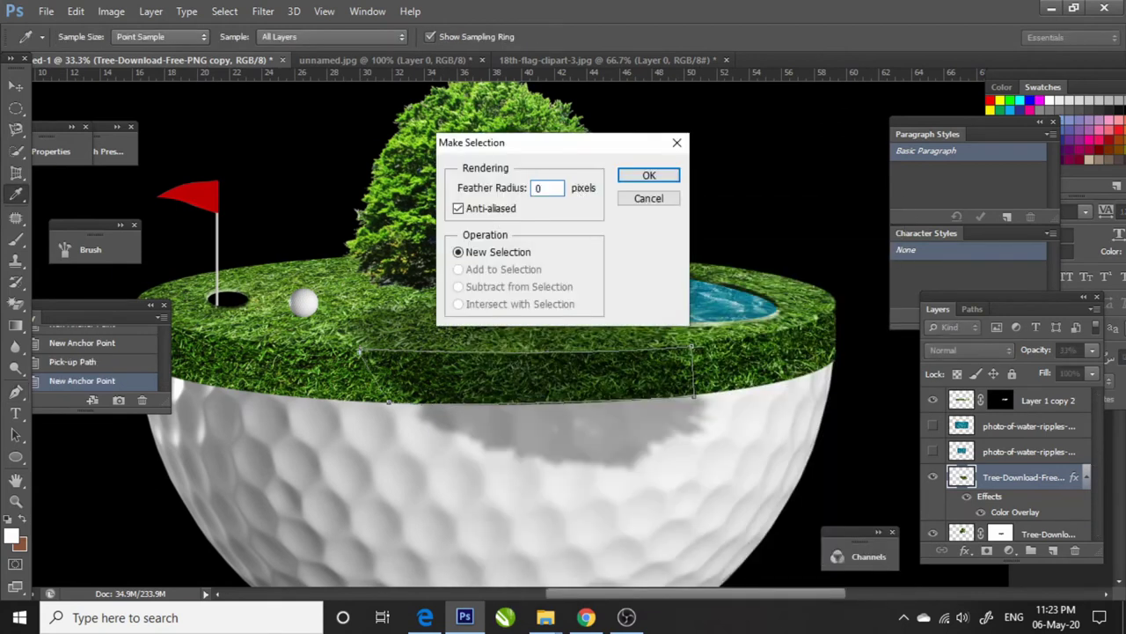
{"action": "left_click", "coordinate": [649, 174]}
Step: Cut the selected shadow onto its own layer with Layer Via Cut at about 43% opacity
{"action": "key", "text": "m"}
{"action": "right_click", "coordinate": [563, 253]}
{"action": "left_click", "coordinate": [649, 405]}
{"action": "key", "text": "v"}
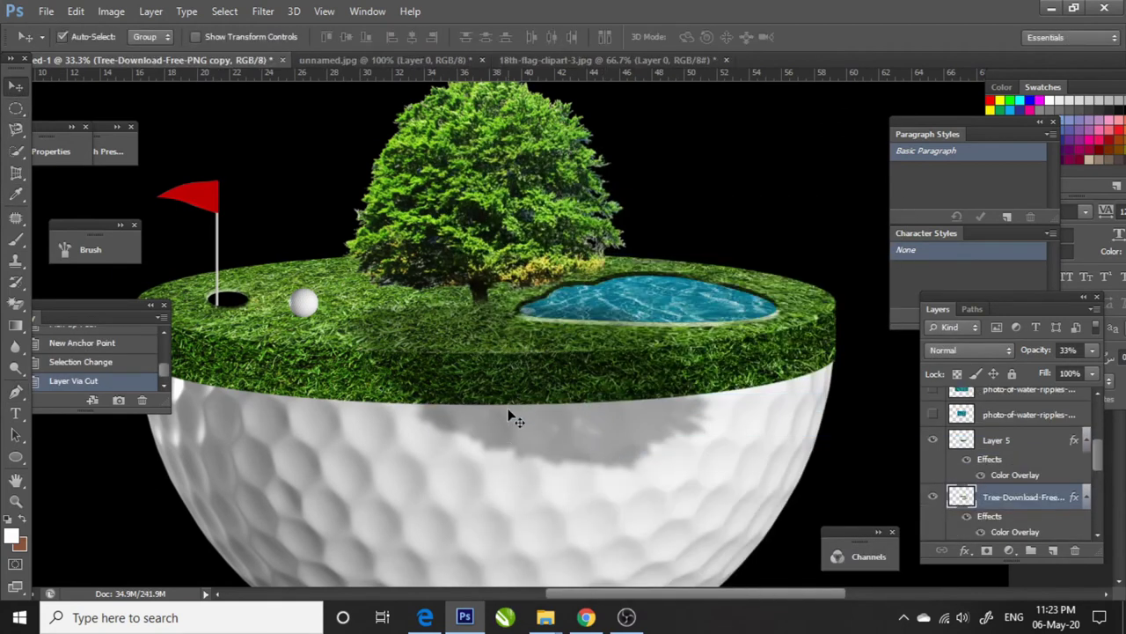
{"action": "left_click", "coordinate": [111, 10]}
{"action": "left_click", "coordinate": [1092, 350]}
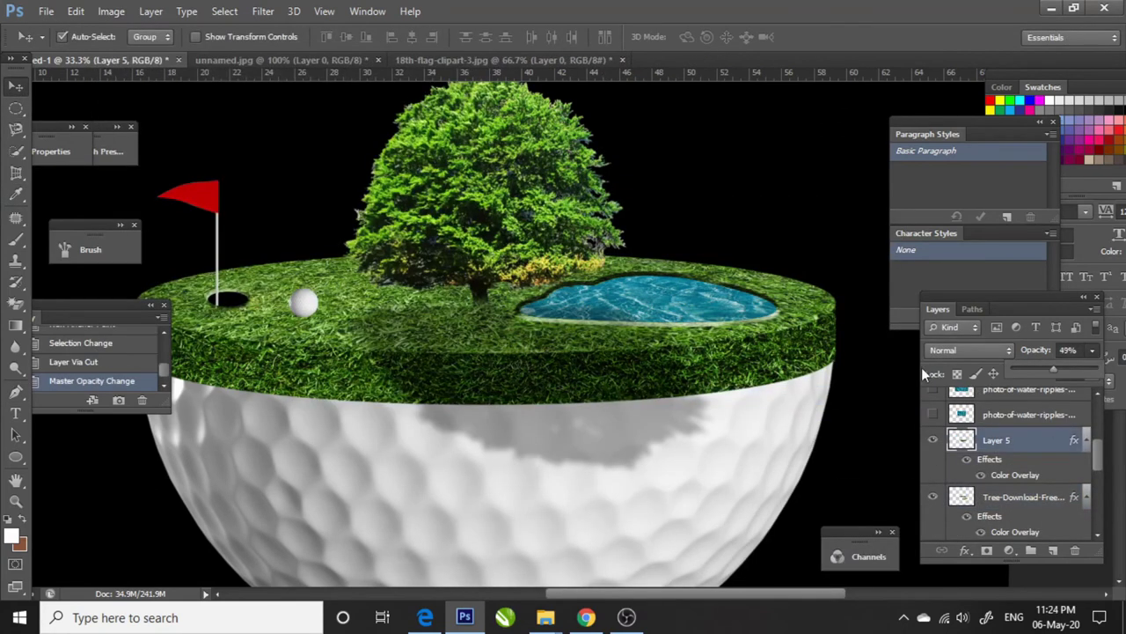
{"action": "left_click_drag", "start_coordinate": [1044, 369], "coordinate": [1049, 369]}
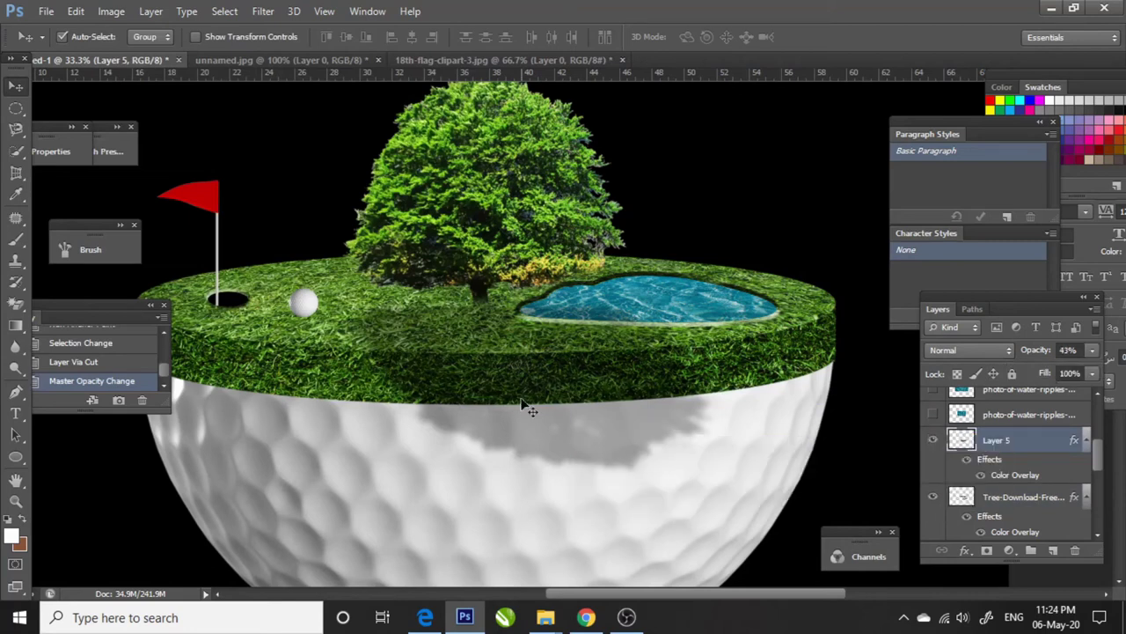
Step: Delete the shadow inside an ellipse on the ball, deselect, and duplicate the flag layer
{"action": "key", "text": "ctrl+minus"}
{"action": "key", "text": "ctrl+minus"}
{"action": "key", "text": "m"}
{"action": "left_click_drag", "start_coordinate": [519, 387], "coordinate": [771, 448]}
{"action": "key", "text": "Delete"}
{"action": "key", "text": "v"}
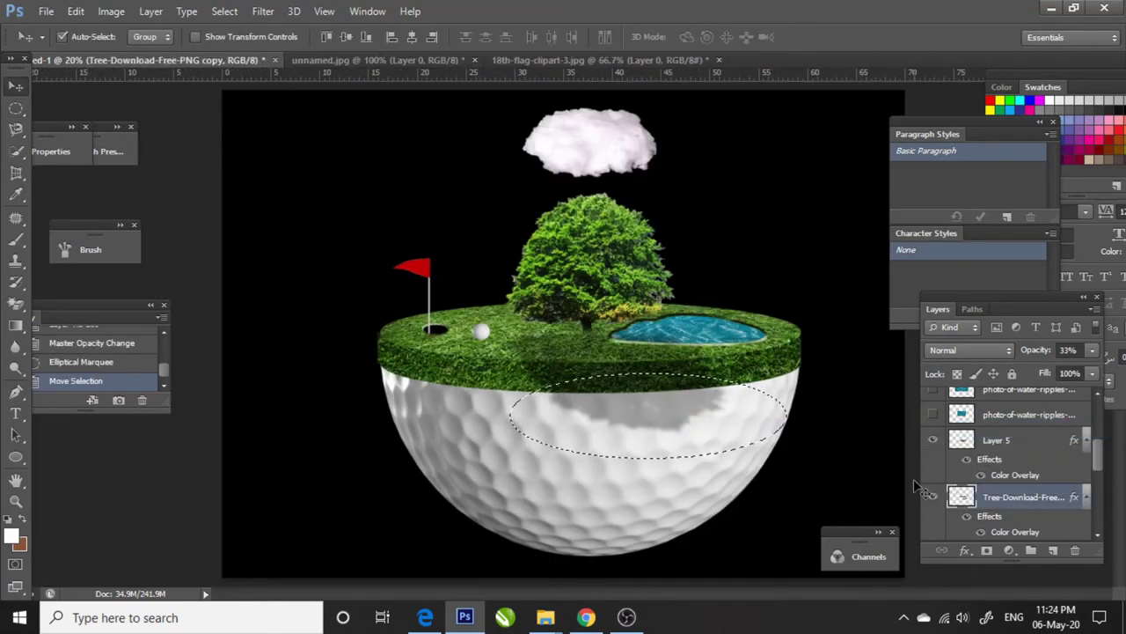
{"action": "key", "text": "ctrl+d"}
{"action": "key", "text": "ctrl+plus"}
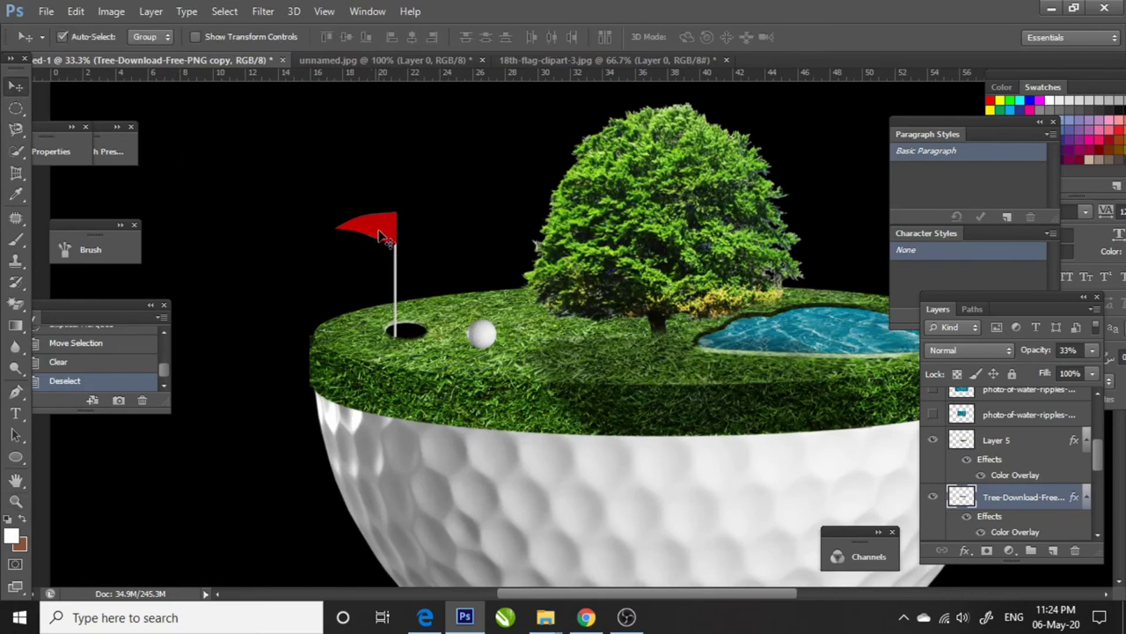
{"action": "key", "text": "ctrl+j"}
Step: Give the flag copy a black Color Overlay
{"action": "right_click", "coordinate": [998, 400]}
{"action": "left_click", "coordinate": [705, 92]}
{"action": "left_click", "coordinate": [541, 264]}
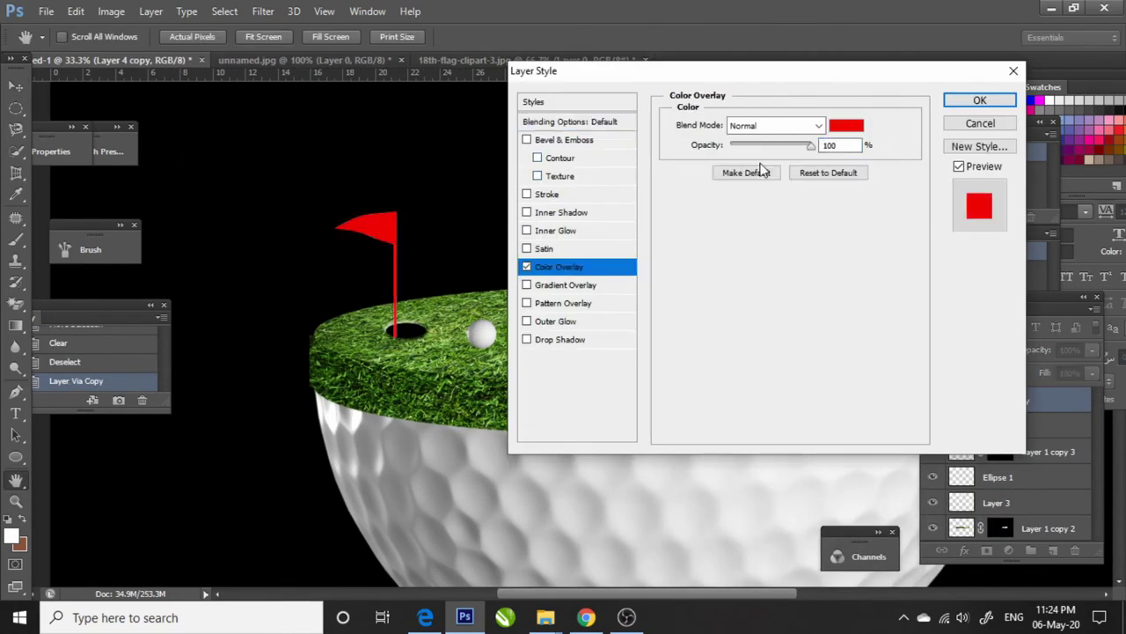
{"action": "left_click", "coordinate": [865, 193]}
{"action": "left_click", "coordinate": [709, 299]}
{"action": "left_click", "coordinate": [994, 100]}
Step: Flip the black flag copy down onto the grass, skewing and distorting it into a shadow
{"action": "key", "text": "ctrl+t"}
{"action": "mouse_move", "coordinate": [365, 213]}
{"action": "left_mouse_down"}
{"action": "mouse_move", "coordinate": [365, 396]}
{"action": "mouse_move", "coordinate": [493, 396]}
{"action": "left_mouse_up"}
{"action": "right_click", "coordinate": [362, 389]}
{"action": "left_click", "coordinate": [390, 178]}
{"action": "right_click", "coordinate": [394, 389]}
{"action": "left_click", "coordinate": [423, 201]}
{"action": "key", "text": "Return"}
{"action": "key", "text": "z"}
{"action": "left_click_drag", "start_coordinate": [407, 378], "coordinate": [415, 378]}
{"action": "left_click", "coordinate": [415, 378]}
Step: Soften the flag shadow with Gaussian Blur and fade it to 41% opacity
{"action": "left_click", "coordinate": [263, 11]}
{"action": "left_click", "coordinate": [467, 26]}
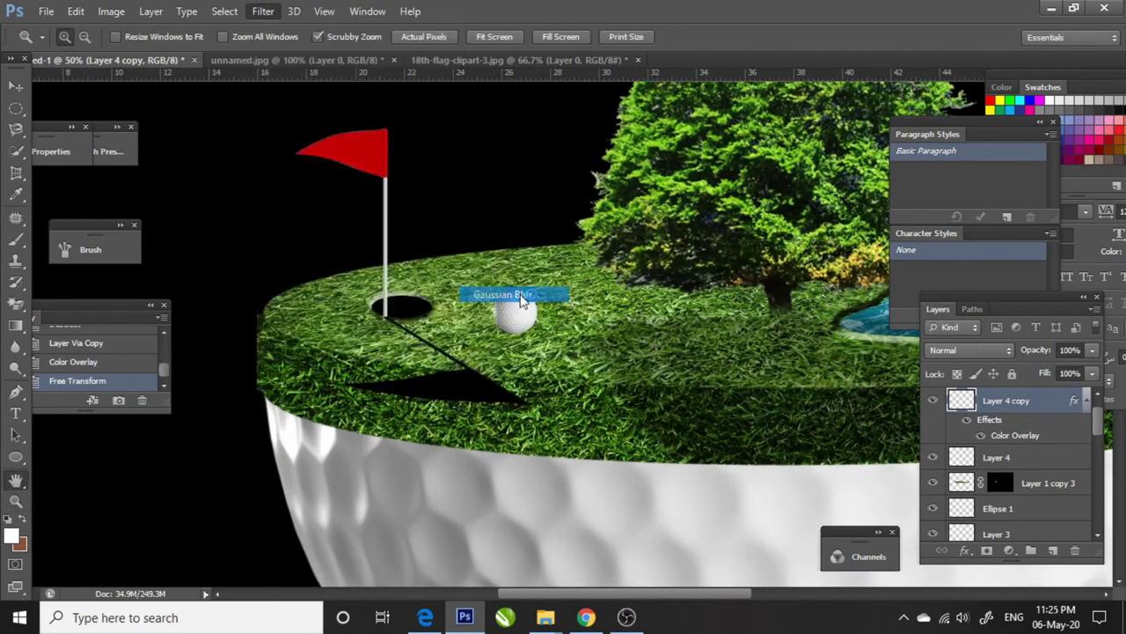
{"action": "left_click_drag", "start_coordinate": [1038, 369], "coordinate": [1071, 364]}
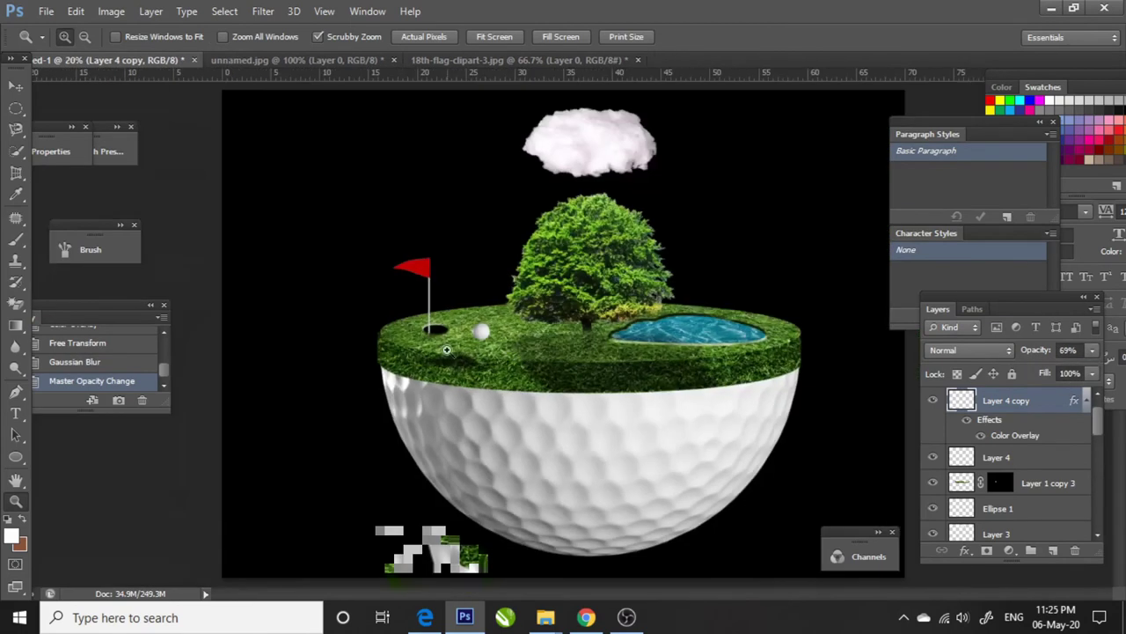
{"action": "left_click_drag", "start_coordinate": [517, 345], "coordinate": [456, 361]}
{"action": "key", "text": "v"}
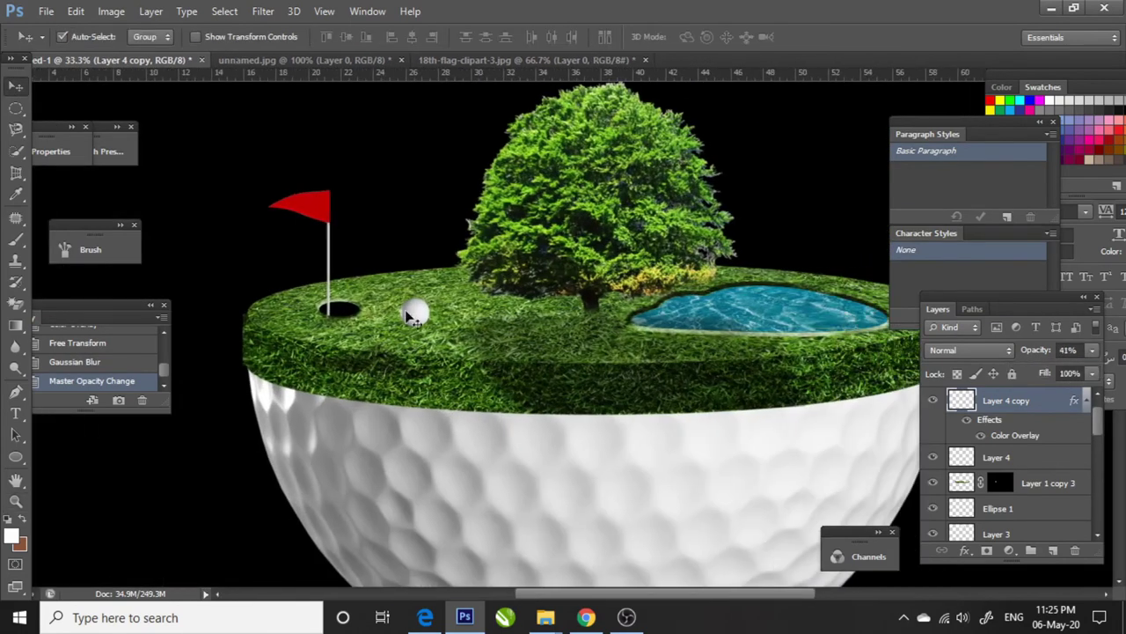
Step: Duplicate the small golf ball and give the copy a black Color Overlay
{"action": "key", "text": "ctrl+j"}
{"action": "right_click", "coordinate": [1012, 401]}
{"action": "left_click", "coordinate": [712, 81]}
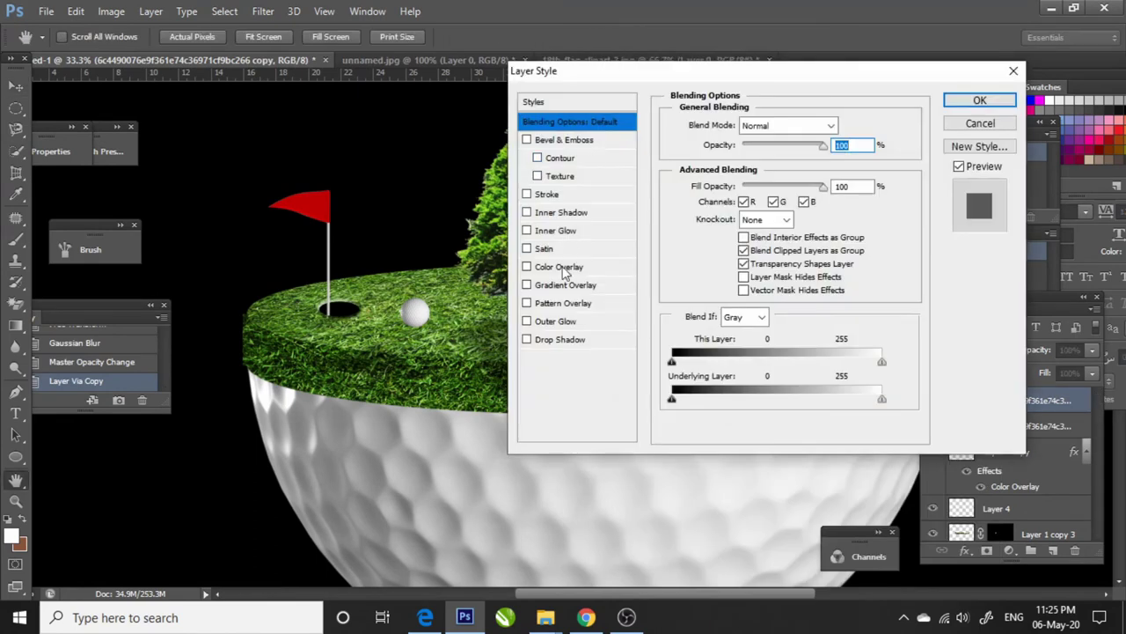
{"action": "left_click", "coordinate": [559, 267]}
{"action": "left_click", "coordinate": [848, 124]}
{"action": "left_click", "coordinate": [674, 299]}
{"action": "left_click", "coordinate": [980, 99]}
Step: Squash and skew the black ball into a flat ellipse, blur it and fade its opacity
{"action": "key", "text": "ctrl+t"}
{"action": "mouse_move", "coordinate": [410, 303]}
{"action": "left_mouse_down"}
{"action": "mouse_move", "coordinate": [414, 346]}
{"action": "mouse_move", "coordinate": [493, 342]}
{"action": "left_mouse_up"}
{"action": "right_click", "coordinate": [429, 338]}
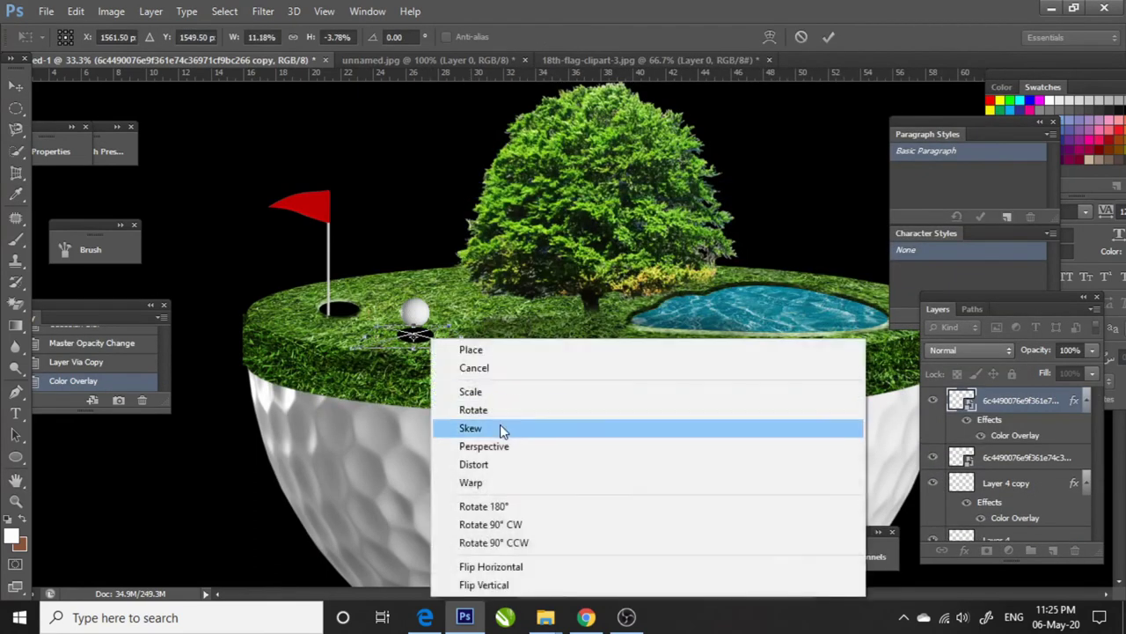
{"action": "left_click", "coordinate": [502, 432]}
{"action": "key", "text": "Return"}
{"action": "left_click", "coordinate": [263, 10]}
{"action": "left_click", "coordinate": [540, 300]}
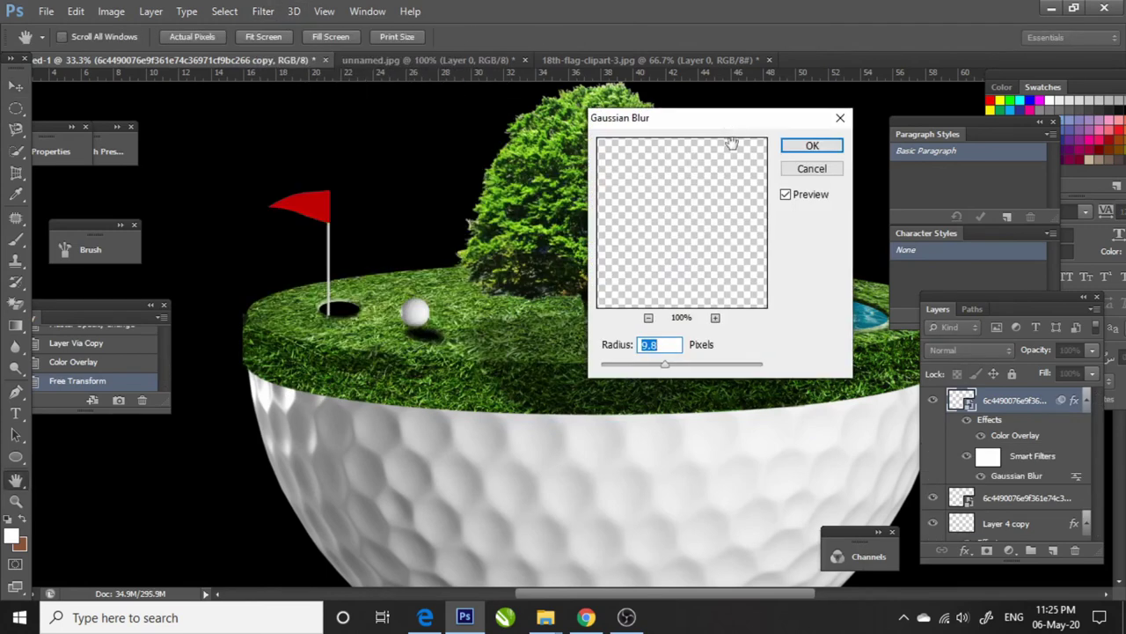
{"action": "left_click", "coordinate": [807, 108]}
{"action": "left_click_drag", "start_coordinate": [1070, 373], "coordinate": [1074, 373]}
Step: Tuck the ball shadow just under the ball and stack the ball layer above it
{"action": "left_click_drag", "start_coordinate": [427, 352], "coordinate": [421, 319]}
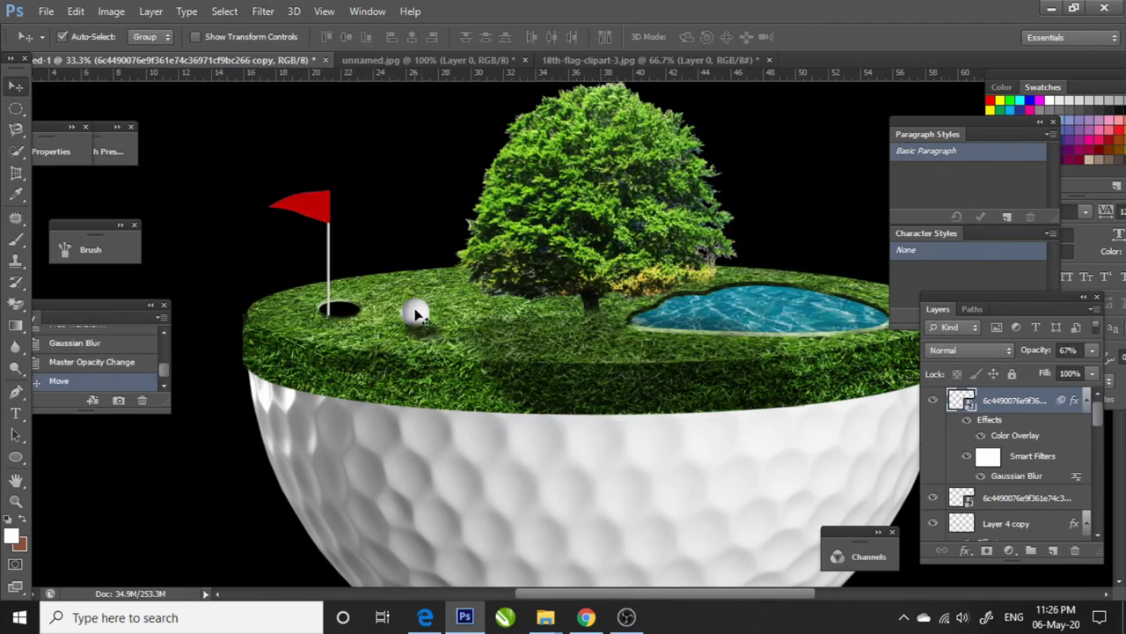
{"action": "left_click_drag", "start_coordinate": [1021, 498], "coordinate": [1032, 401]}
{"action": "scroll", "coordinate": [610, 248], "scroll_direction": "down", "scroll_amount": 2}
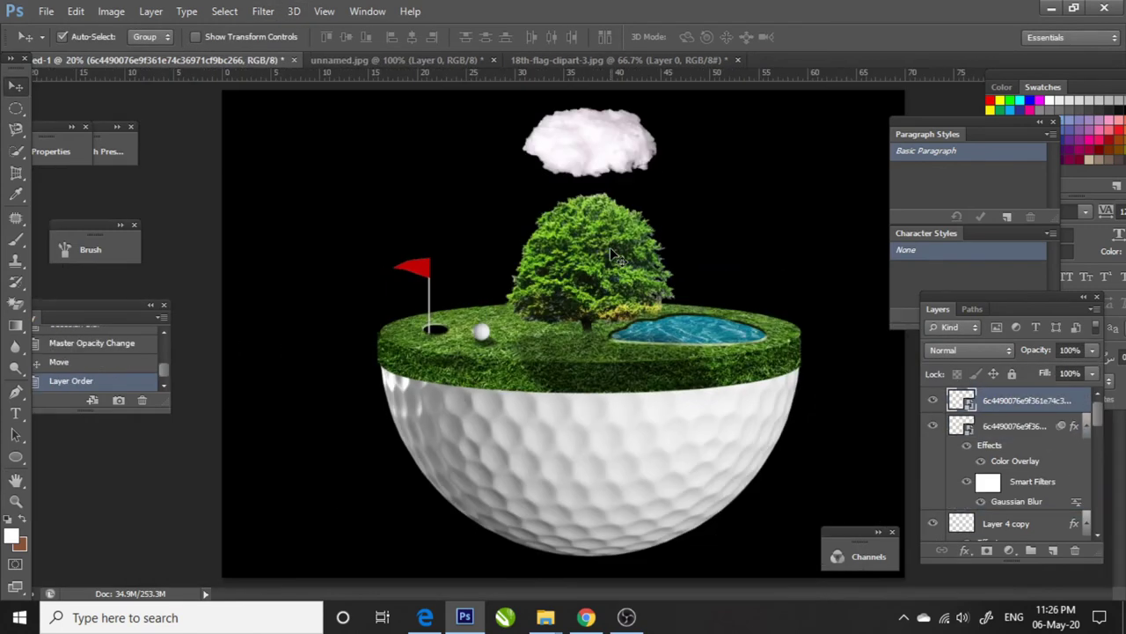
{"action": "scroll", "coordinate": [638, 357], "scroll_direction": "down", "scroll_amount": 1}
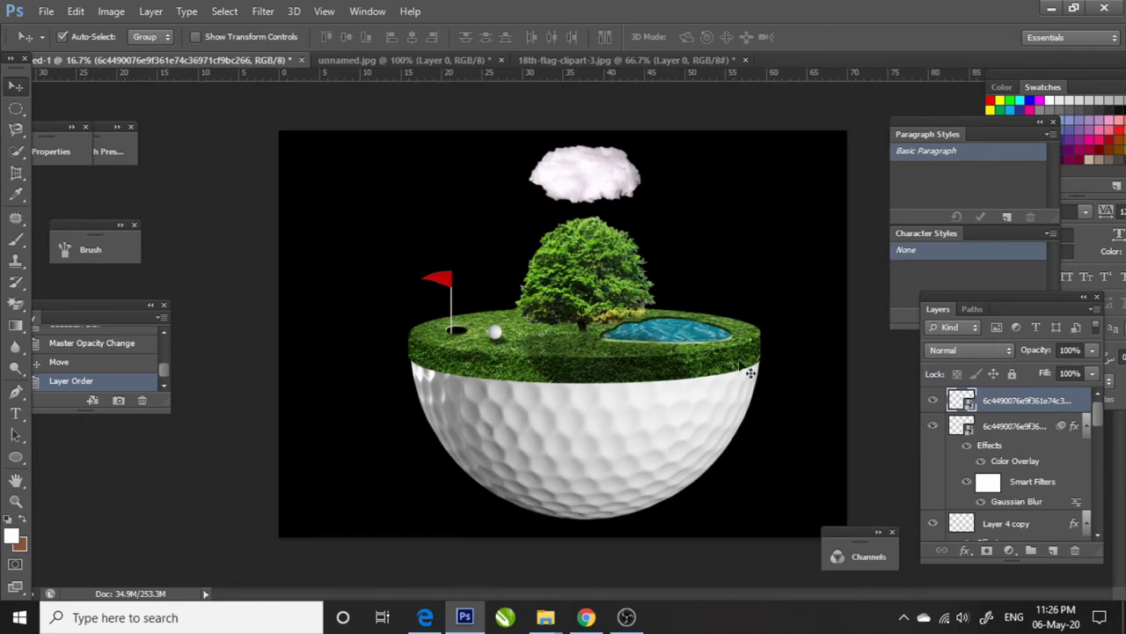
{"action": "right_click", "coordinate": [600, 372]}
Step: Delete the cut-out tree-shadow layer and nudge the flag shadow into place
{"action": "left_click", "coordinate": [629, 379]}
{"action": "left_click_drag", "start_coordinate": [1092, 351], "coordinate": [1037, 368]}
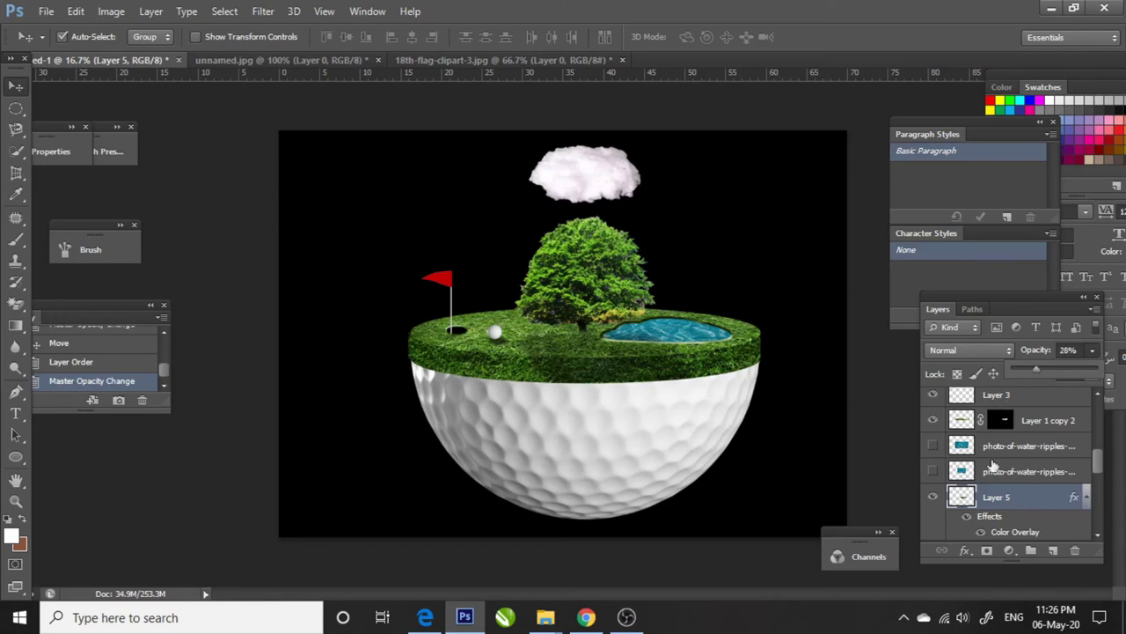
{"action": "key", "text": "Delete"}
{"action": "mouse_move", "coordinate": [488, 354]}
{"action": "left_mouse_down"}
{"action": "mouse_move", "coordinate": [476, 310]}
{"action": "mouse_move", "coordinate": [471, 330]}
{"action": "mouse_move", "coordinate": [497, 317]}
{"action": "left_mouse_up"}
{"action": "key", "text": "ctrl+z"}
{"action": "key", "text": "ctrl+t"}
{"action": "key", "text": "Return"}
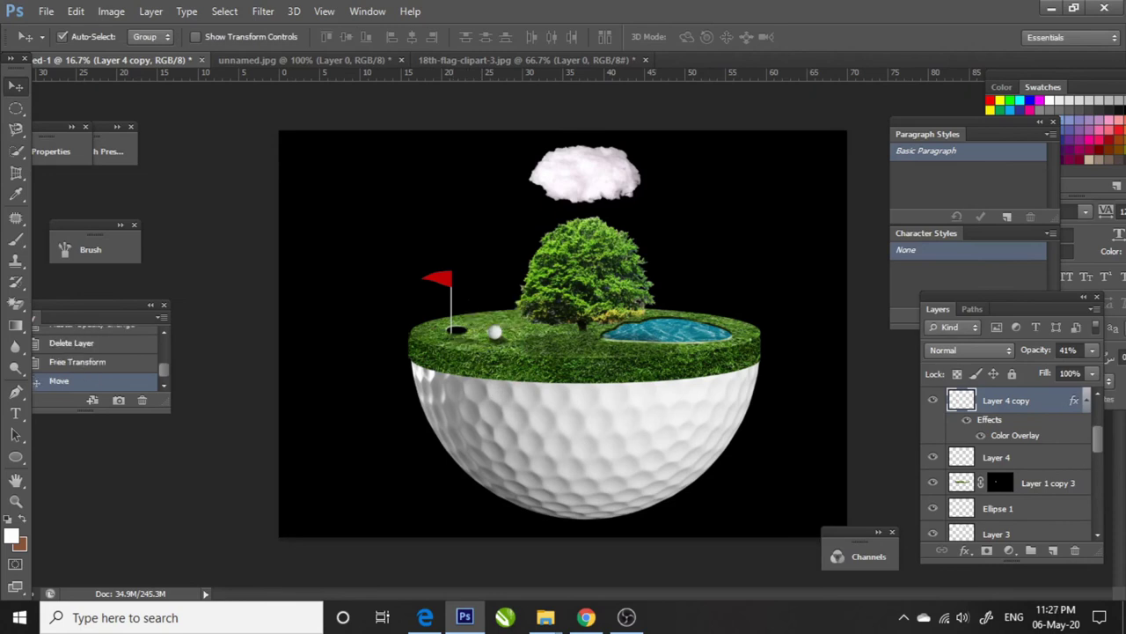
Step: Duplicate the golf ball layer and add Bevel & Emboss at 297% depth, 29 px size
{"action": "right_click", "coordinate": [590, 287]}
{"action": "left_click", "coordinate": [704, 301]}
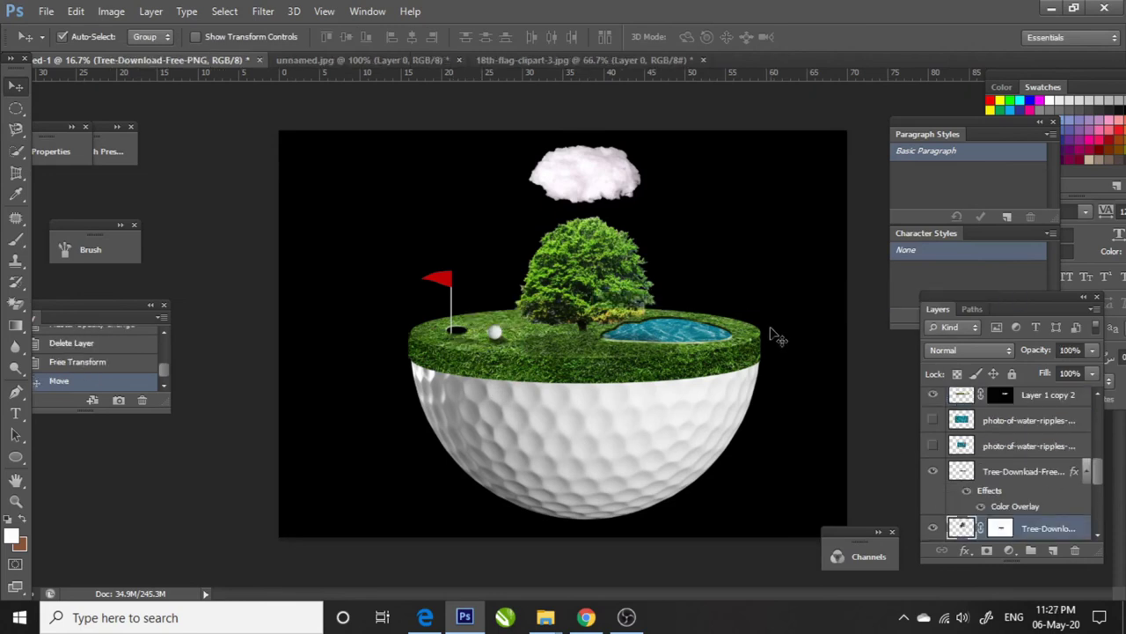
{"action": "right_click", "coordinate": [588, 424]}
{"action": "left_click", "coordinate": [716, 443]}
{"action": "key", "text": "ctrl+j"}
{"action": "right_click", "coordinate": [1012, 528]}
{"action": "left_click", "coordinate": [832, 25]}
{"action": "left_click_drag", "start_coordinate": [563, 76], "coordinate": [745, 78]}
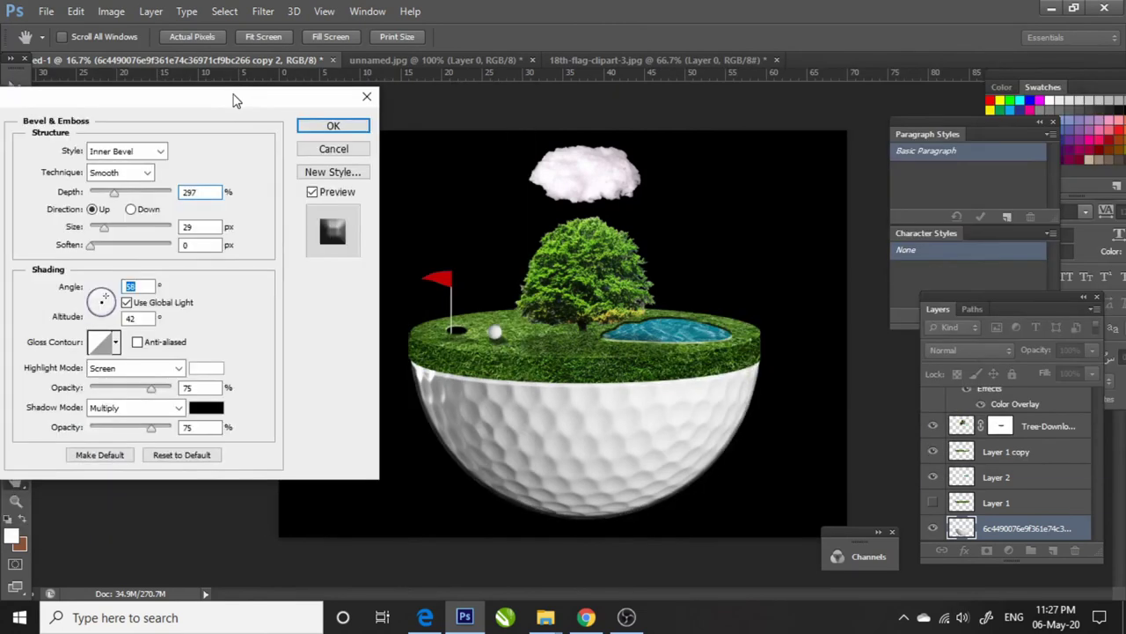
Step: Rasterize the bevelled copy, add an inverted mask, and paint the bevel back along the rim
{"action": "right_click", "coordinate": [986, 533]}
{"action": "left_click", "coordinate": [838, 130]}
{"action": "left_click", "coordinate": [987, 550]}
{"action": "key", "text": "ctrl+i"}
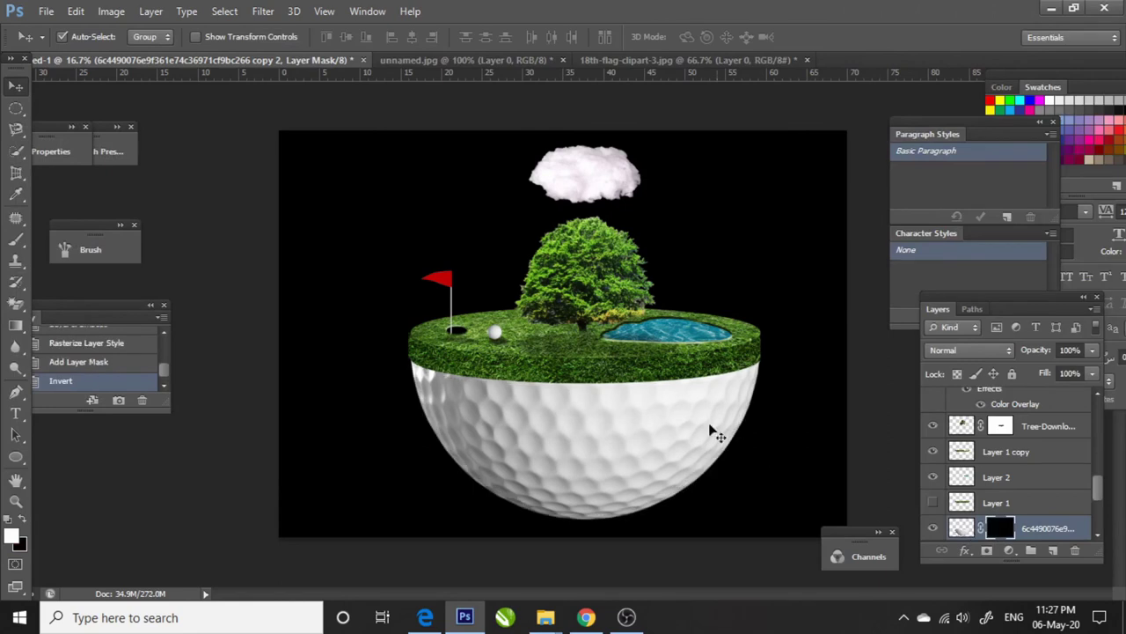
{"action": "key", "text": "b"}
{"action": "left_click_drag", "start_coordinate": [544, 379], "coordinate": [443, 373]}
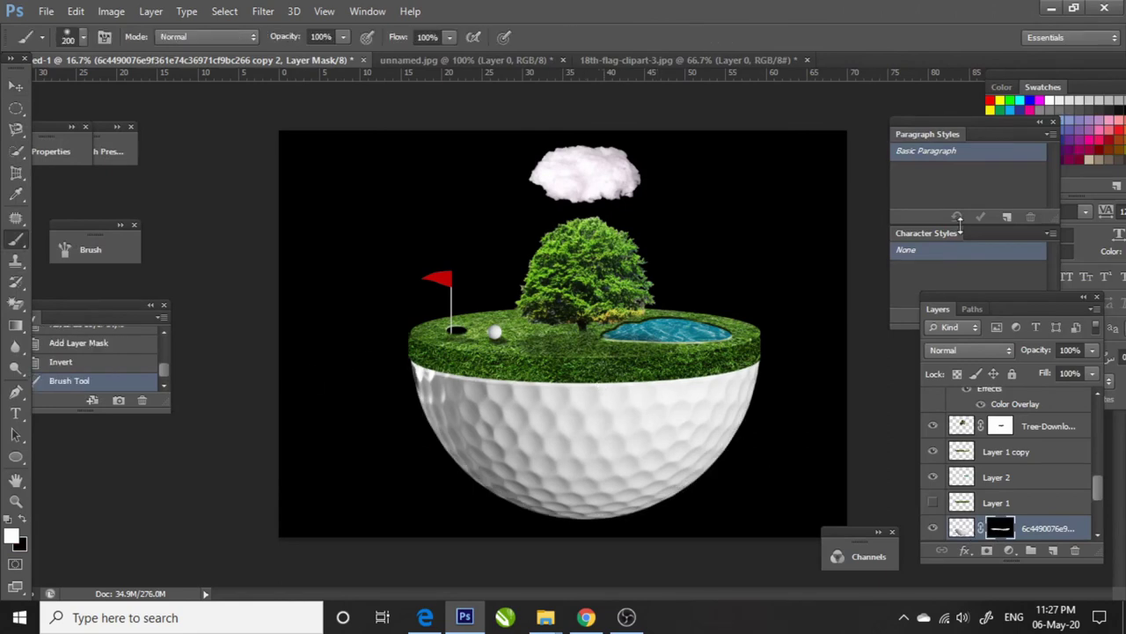
{"action": "key", "text": "ctrl+minus"}
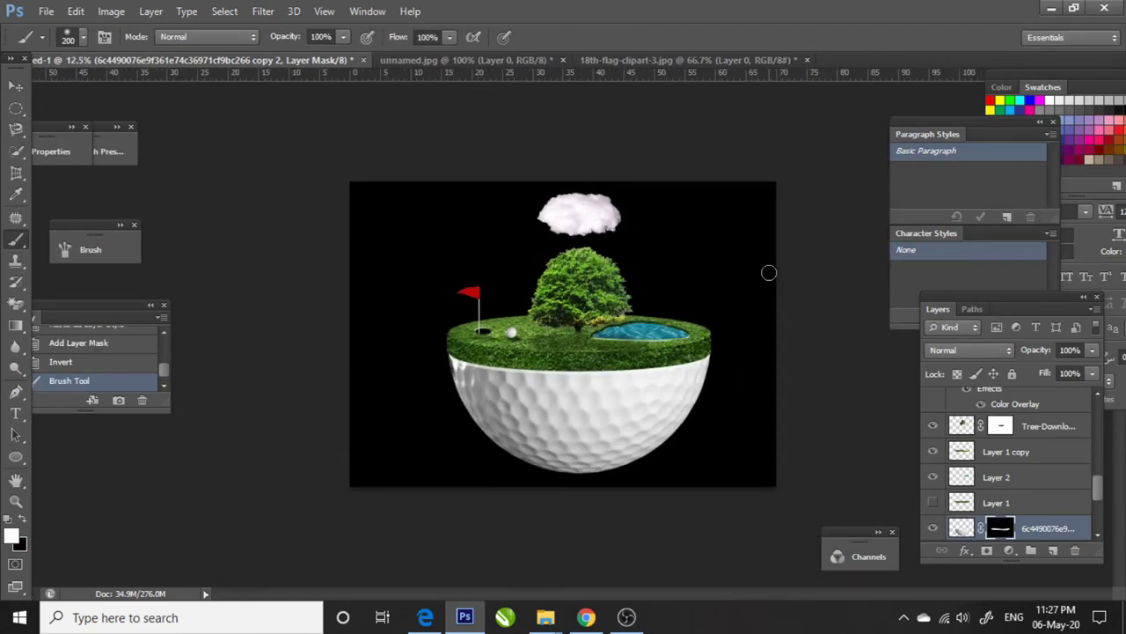
Step: Stamp a merged copy of all visible layers on top and darken it with Curves
{"action": "scroll", "coordinate": [1012, 458], "scroll_direction": "up", "scroll_amount": 5}
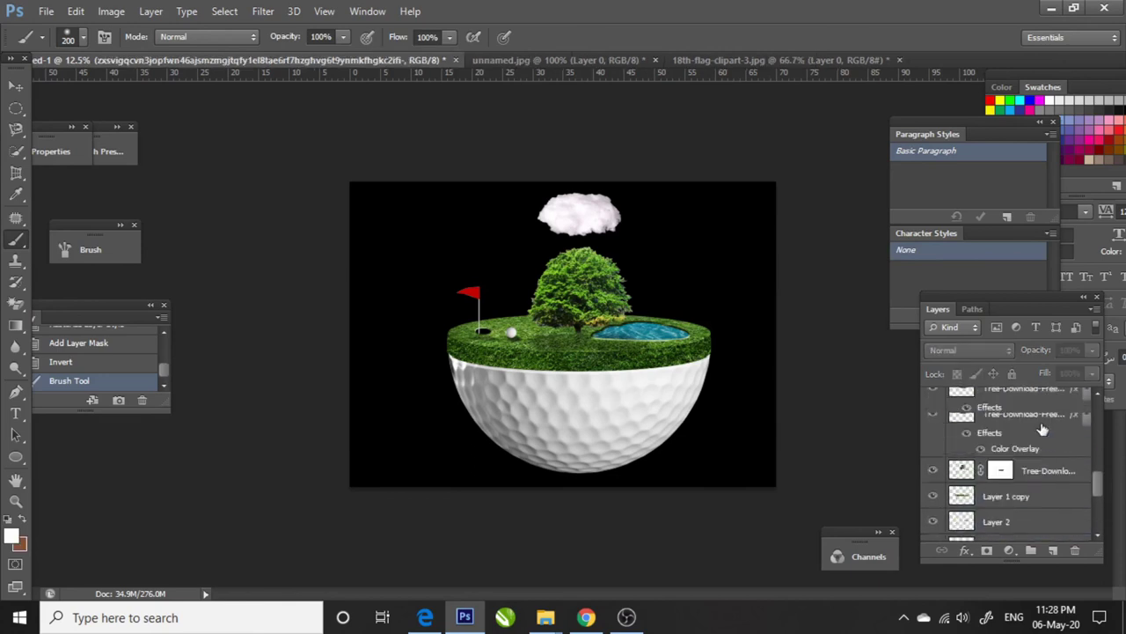
{"action": "left_click", "coordinate": [1036, 401], "text": "ctrl"}
{"action": "key", "text": "ctrl+alt+e"}
{"action": "left_click", "coordinate": [111, 11]}
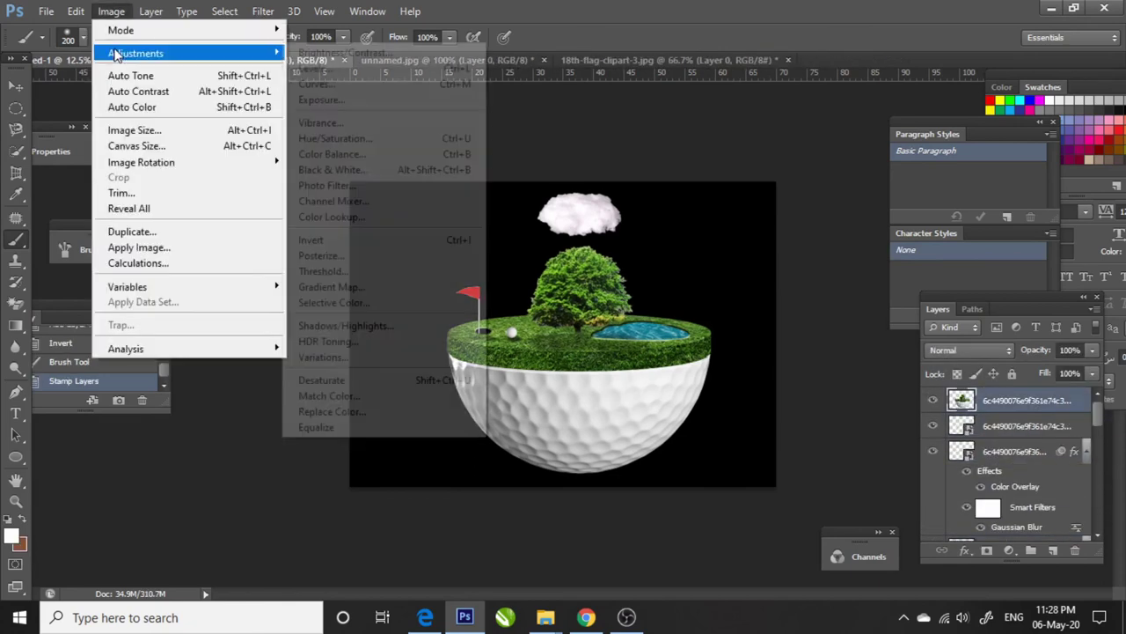
{"action": "left_click", "coordinate": [334, 82]}
{"action": "left_click_drag", "start_coordinate": [852, 264], "coordinate": [852, 284]}
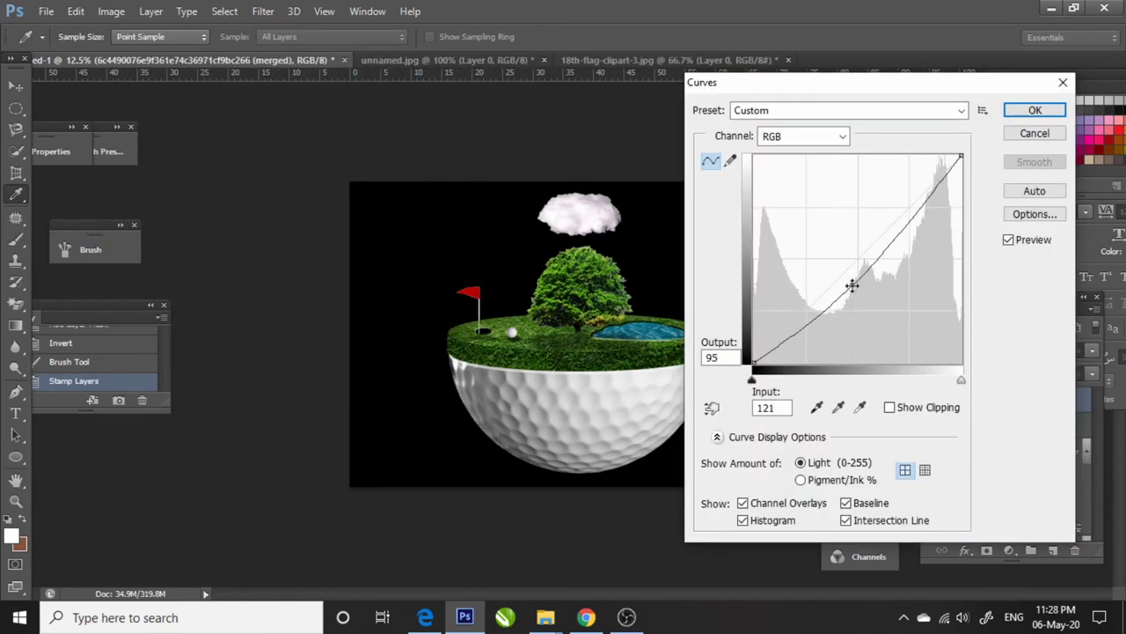
{"action": "left_click", "coordinate": [1035, 110]}
Step: Hide the darkened copy with an inverted mask and paint it back onto the ball's sides
{"action": "left_click", "coordinate": [933, 401]}
{"action": "left_click", "coordinate": [987, 550]}
{"action": "key", "text": "ctrl+i"}
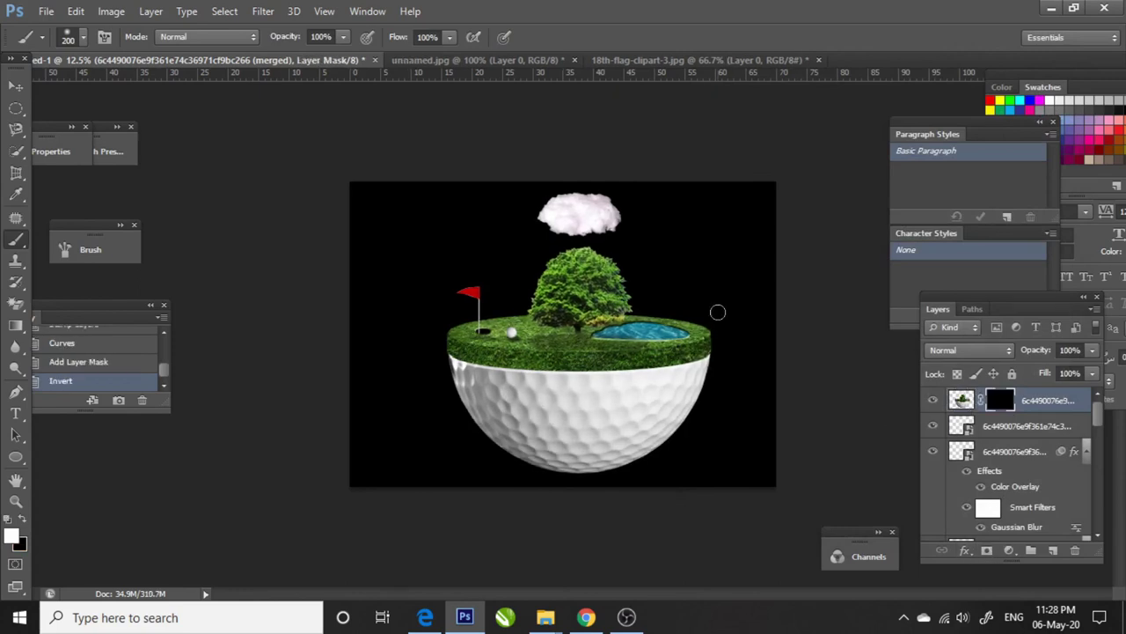
{"action": "left_click_drag", "start_coordinate": [718, 330], "coordinate": [681, 377]}
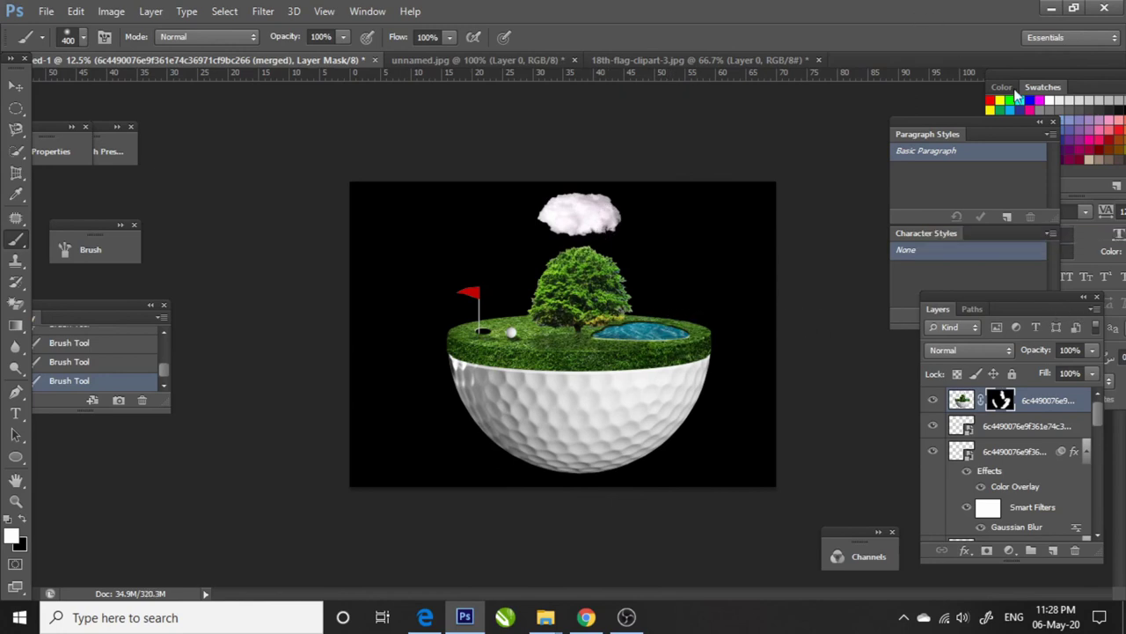
Step: Select all the scene layers and shift them slightly left
{"action": "scroll", "coordinate": [1012, 457], "scroll_direction": "down", "scroll_amount": 5}
{"action": "left_click", "coordinate": [1038, 499]}
{"action": "key", "text": "v"}
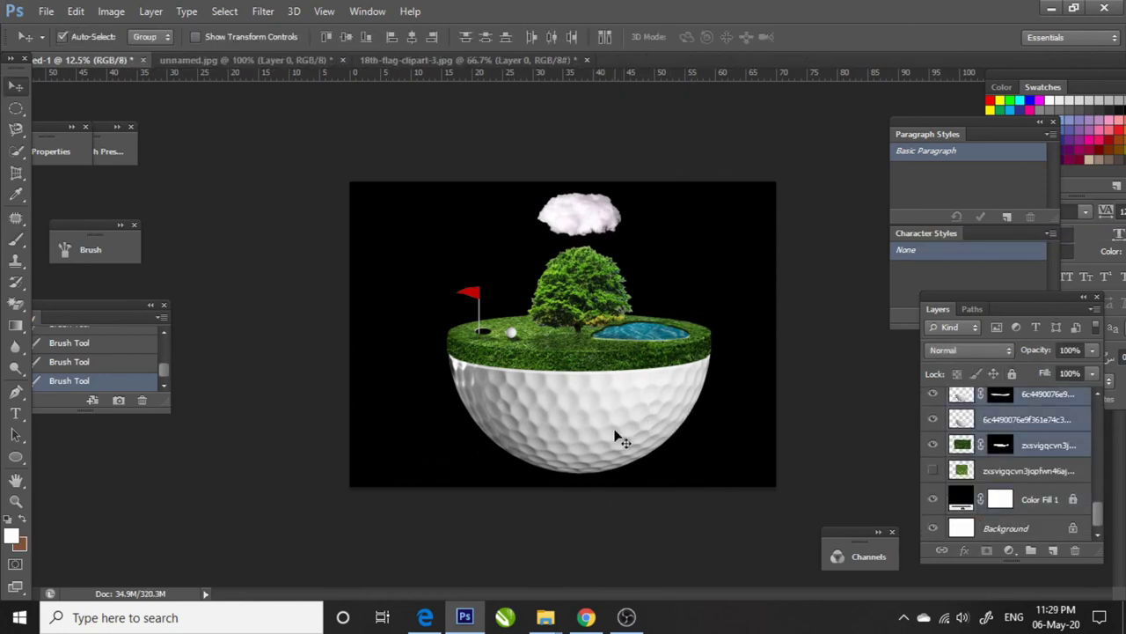
{"action": "left_click_drag", "start_coordinate": [611, 432], "coordinate": [602, 428]}
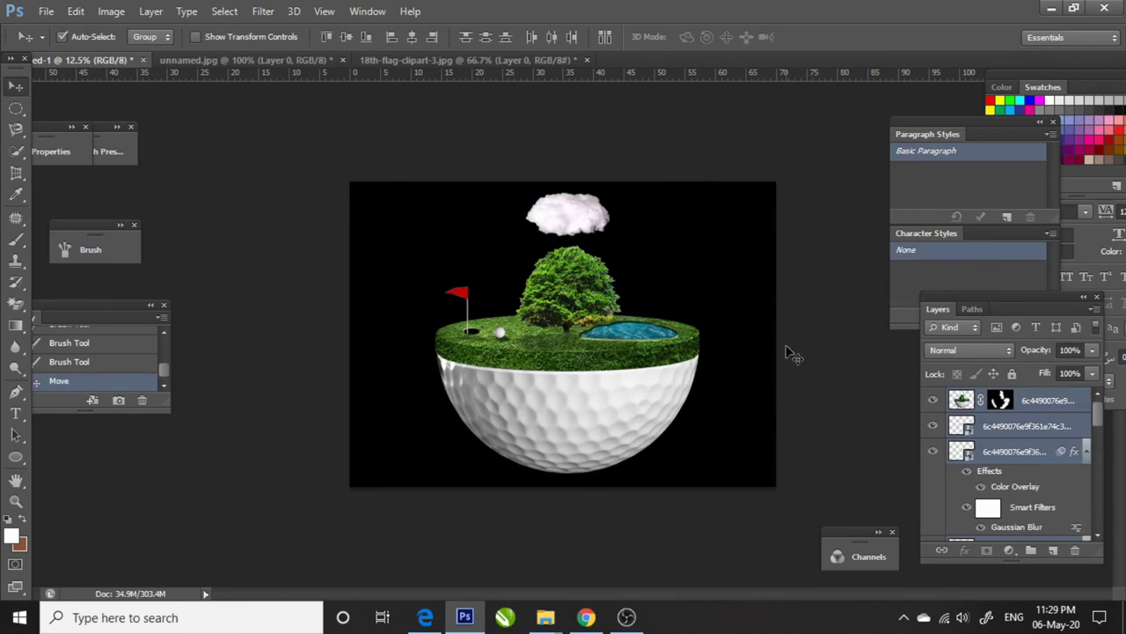